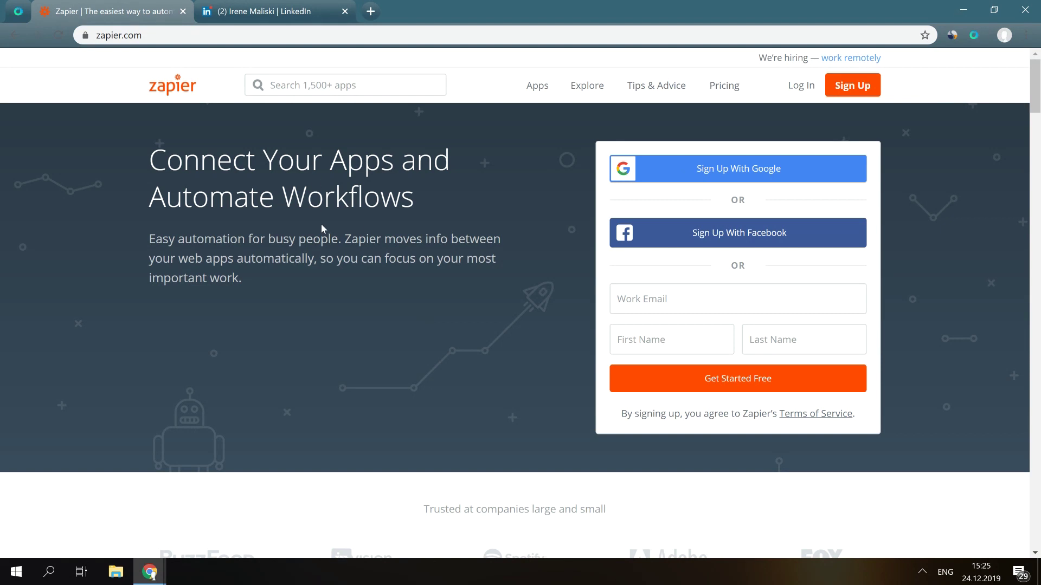
# - Review the Octopus campaign's Zapier integration settings, then skip Zapier's role onboarding to reach the dashboard
pyautogui.click(18, 11)
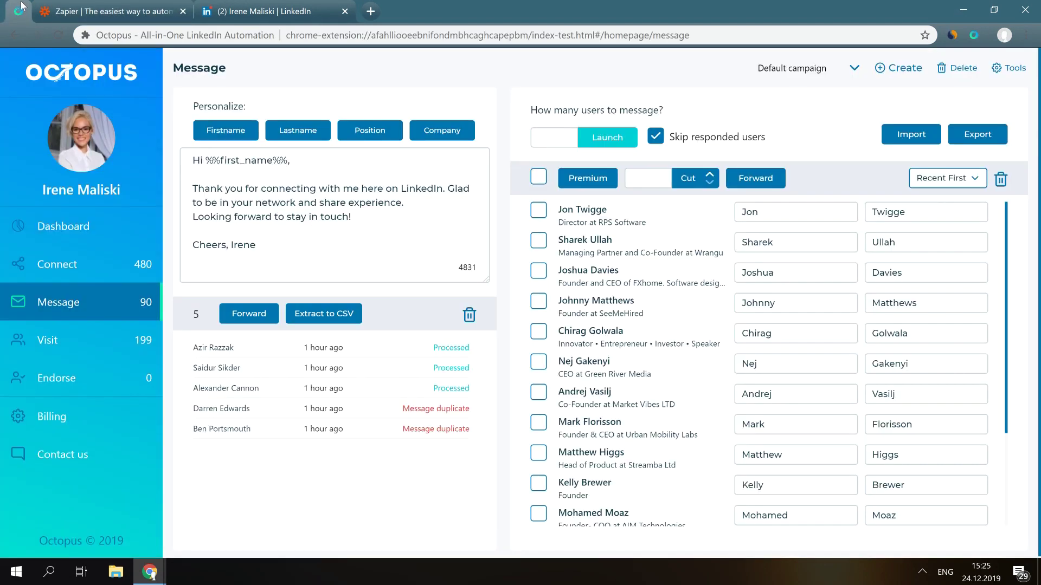
pyautogui.click(999, 69)
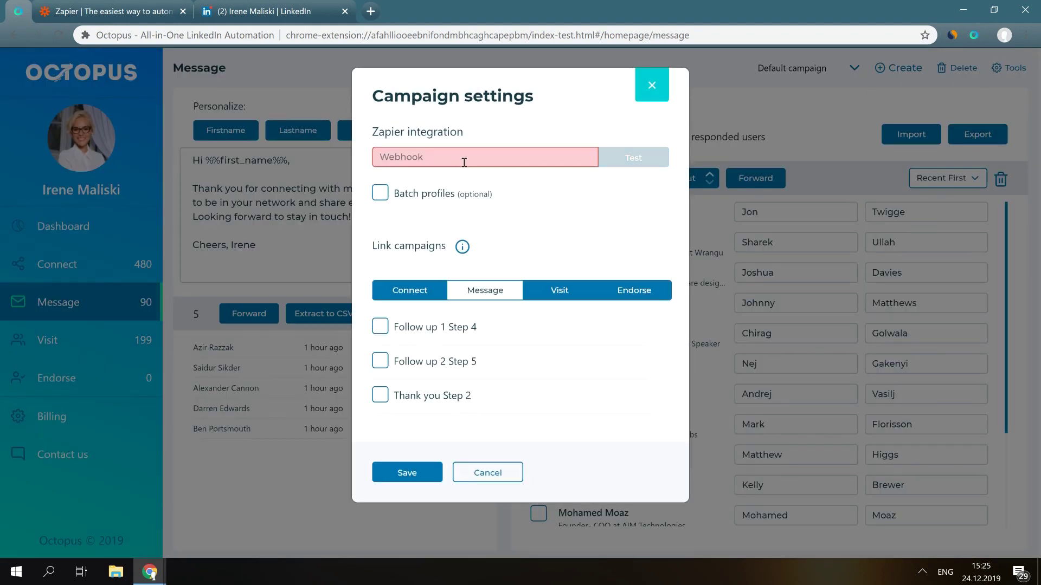
pyautogui.click(459, 472)
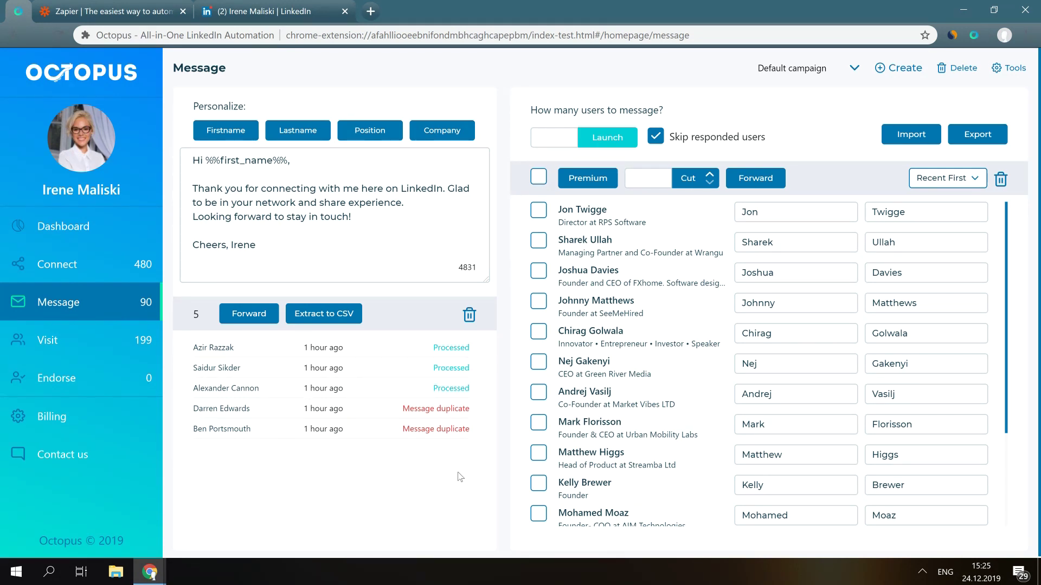
pyautogui.hotkey('ctrl', 'Tab')
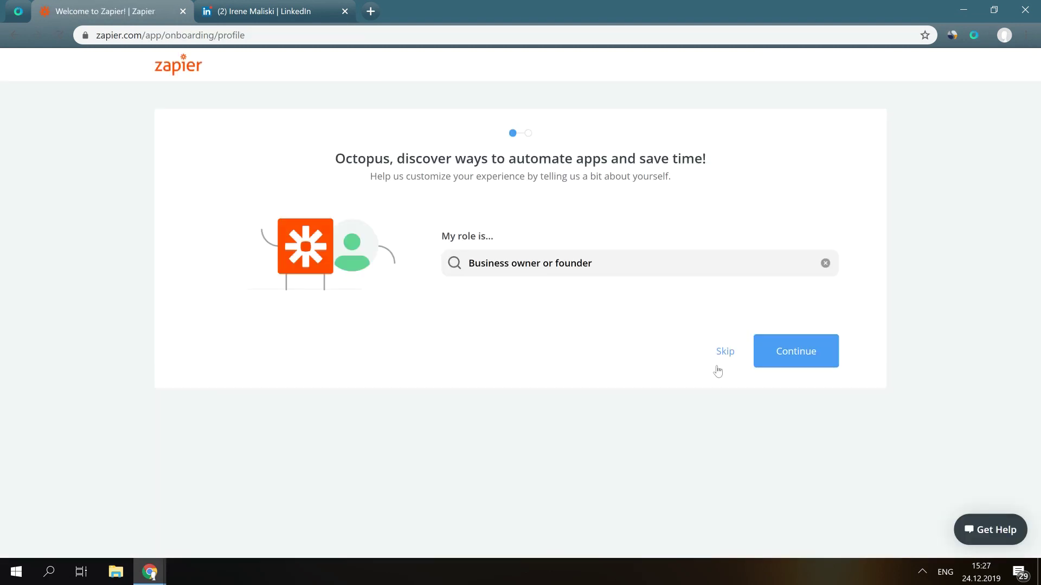
pyautogui.click(725, 352)
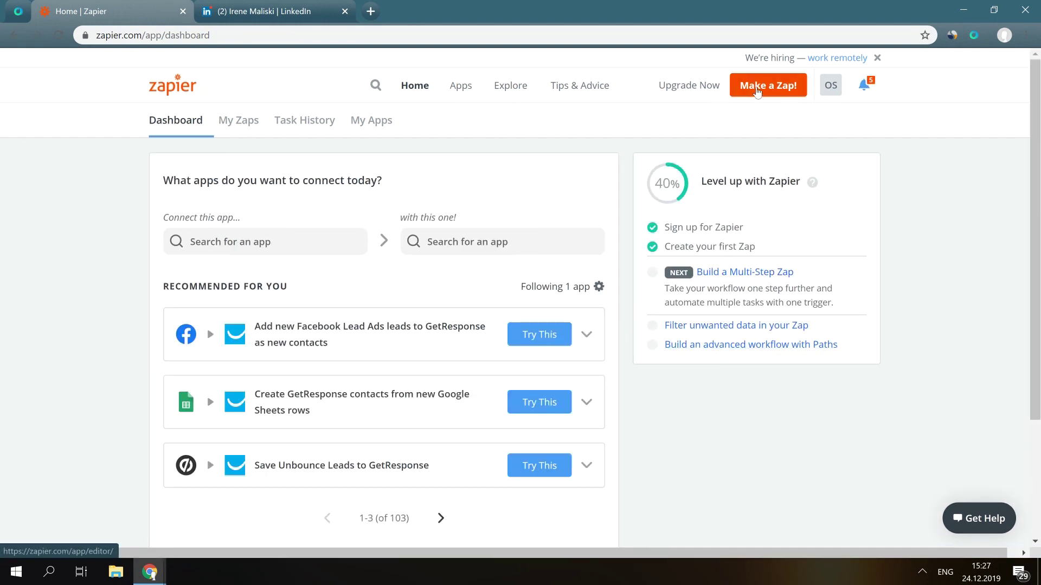
# - Create a new Zap with a Webhooks by Zapier Catch Hook trigger and copy its webhook URL
pyautogui.click(757, 86)
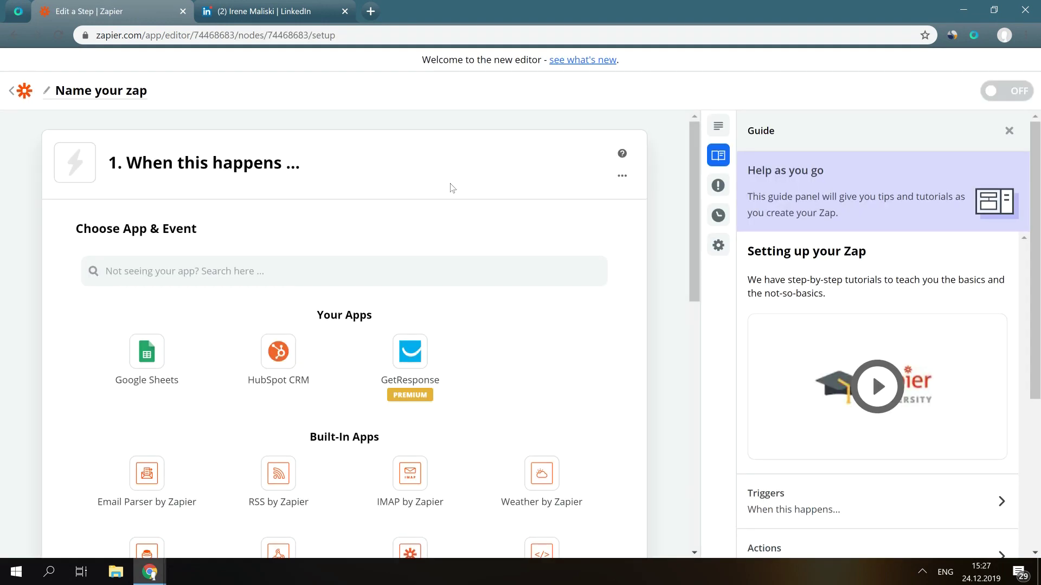
pyautogui.click(232, 271)
pyautogui.write('webhoo')
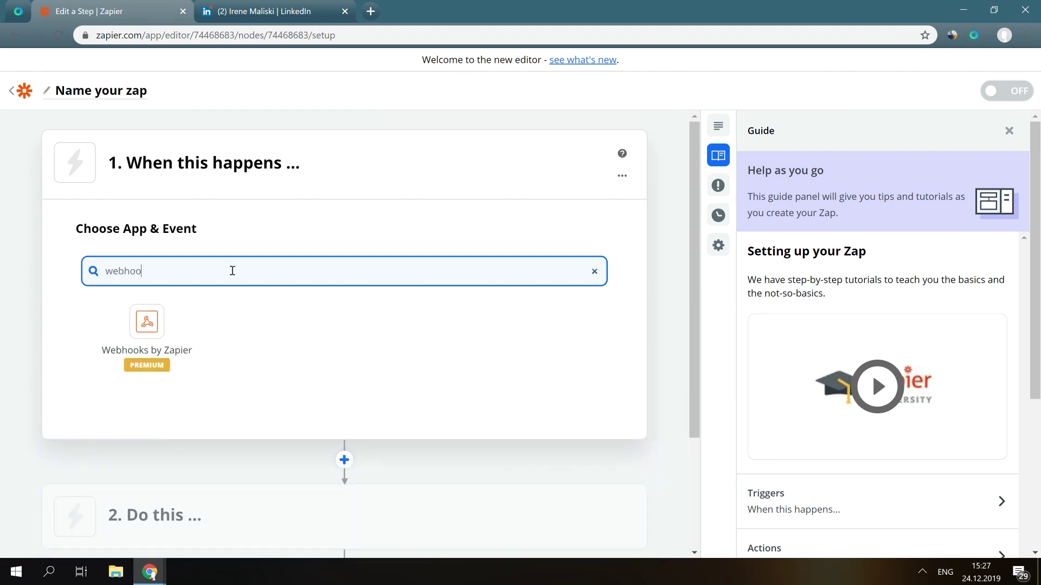
pyautogui.write('k')
pyautogui.click(169, 336)
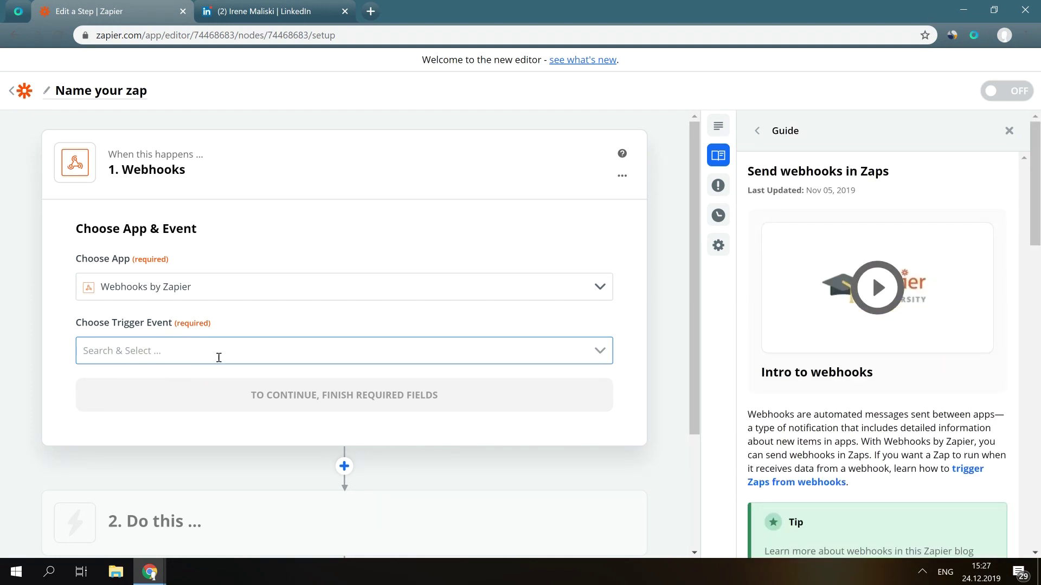
pyautogui.click(305, 353)
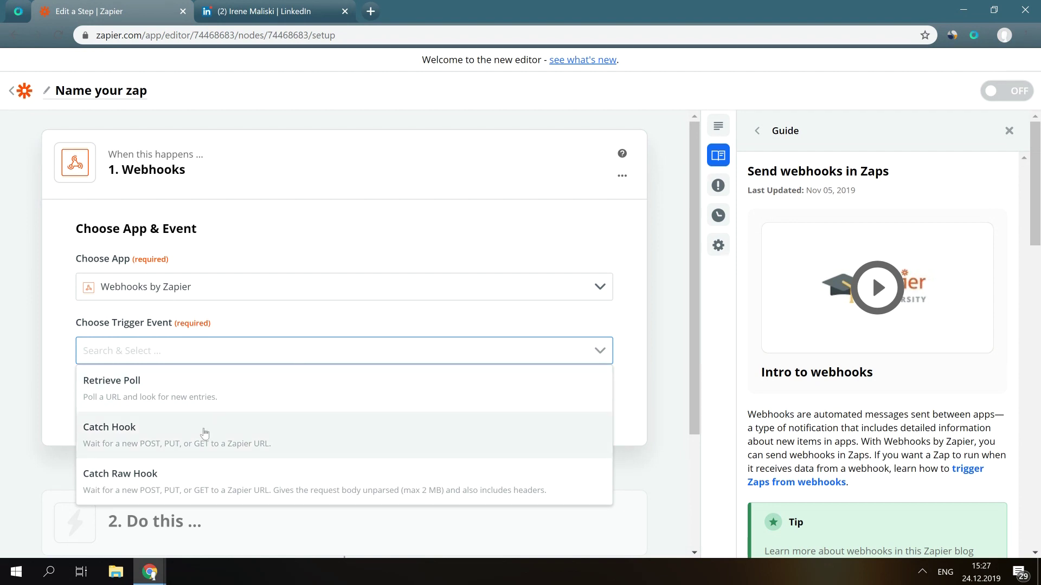
pyautogui.click(214, 436)
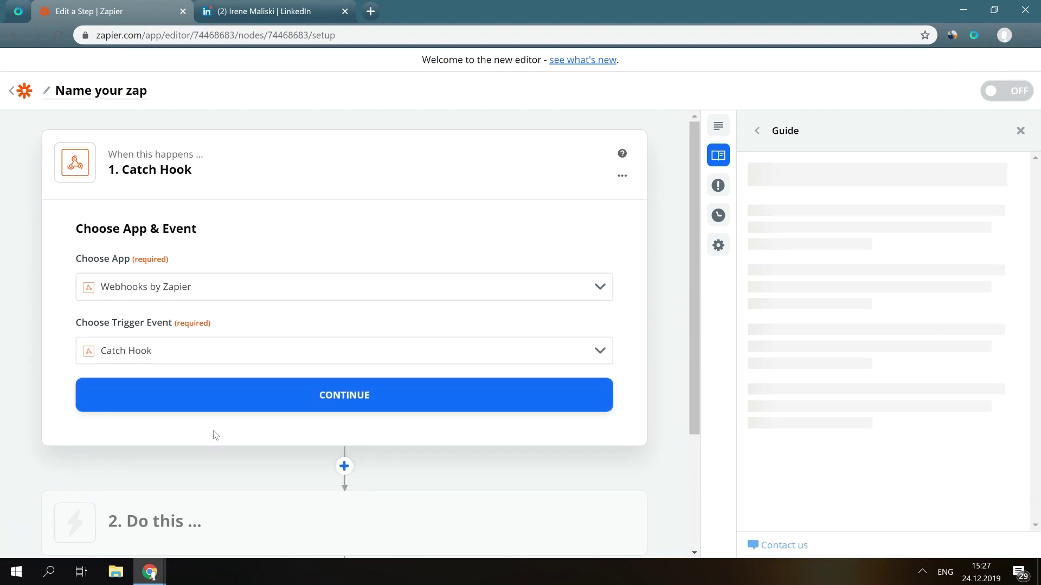
pyautogui.click(313, 404)
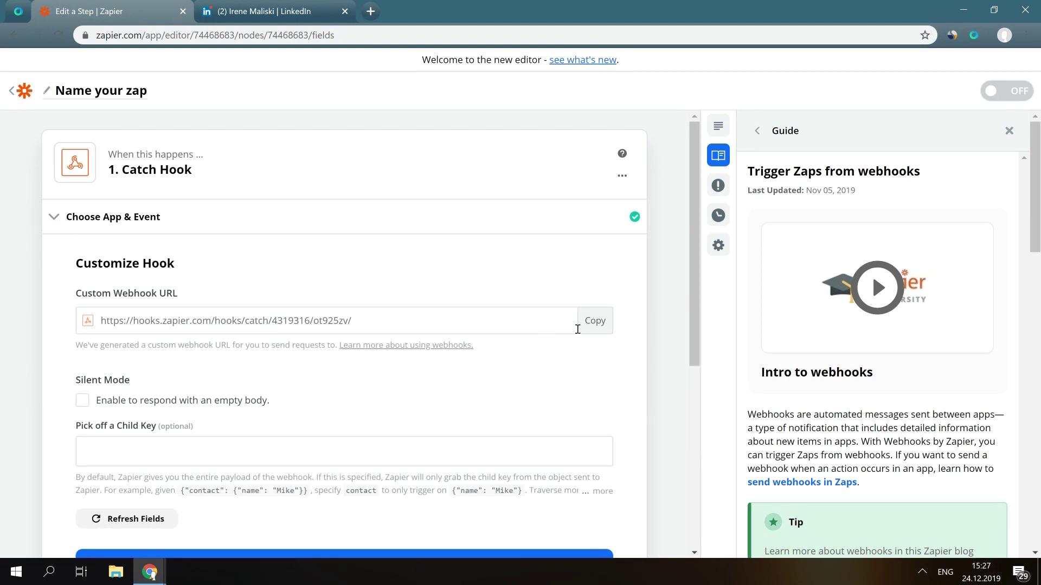
pyautogui.click(594, 322)
# - Paste the Zapier catch-hook URL into the Octopus campaign's Webhook field, test it, and save
pyautogui.click(12, 12)
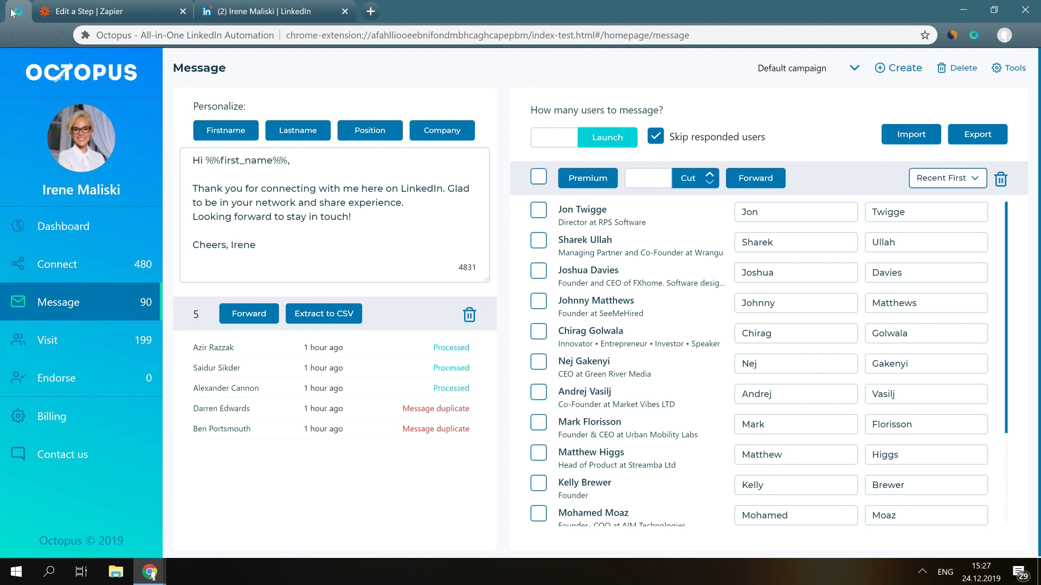
pyautogui.click(1009, 70)
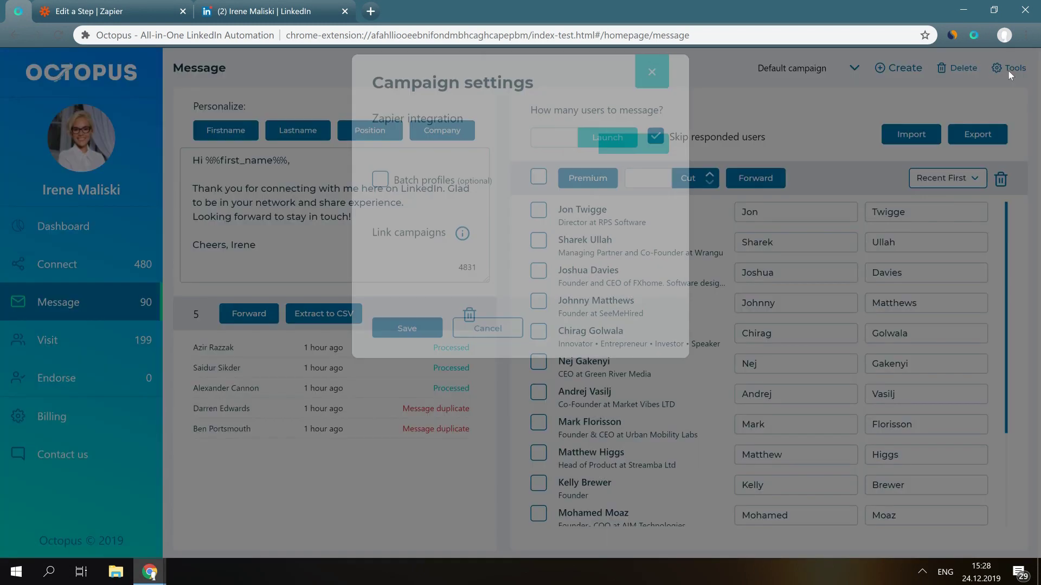
pyautogui.click(520, 150)
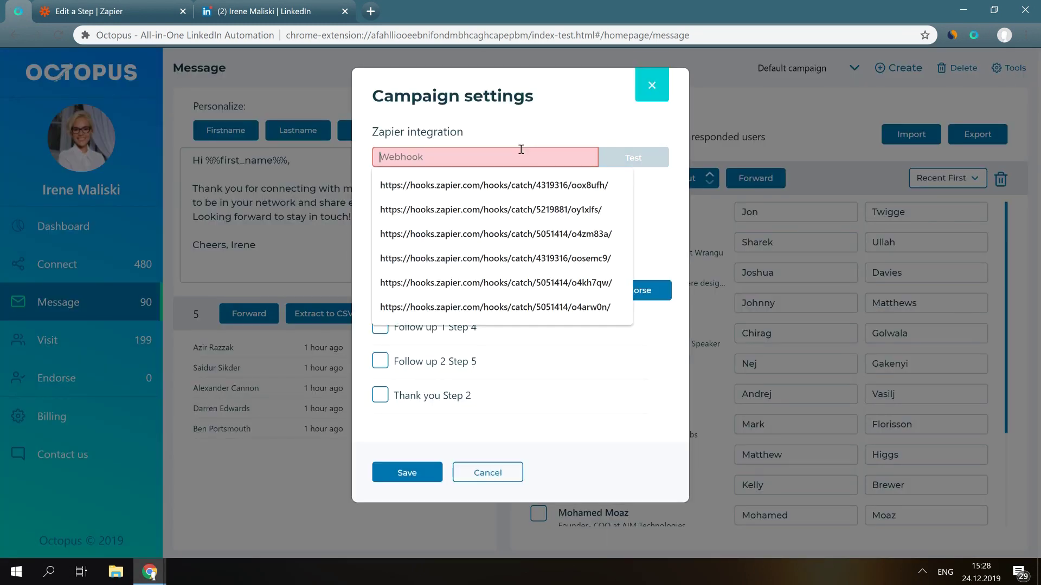
pyautogui.hotkey('ctrl', 'v')
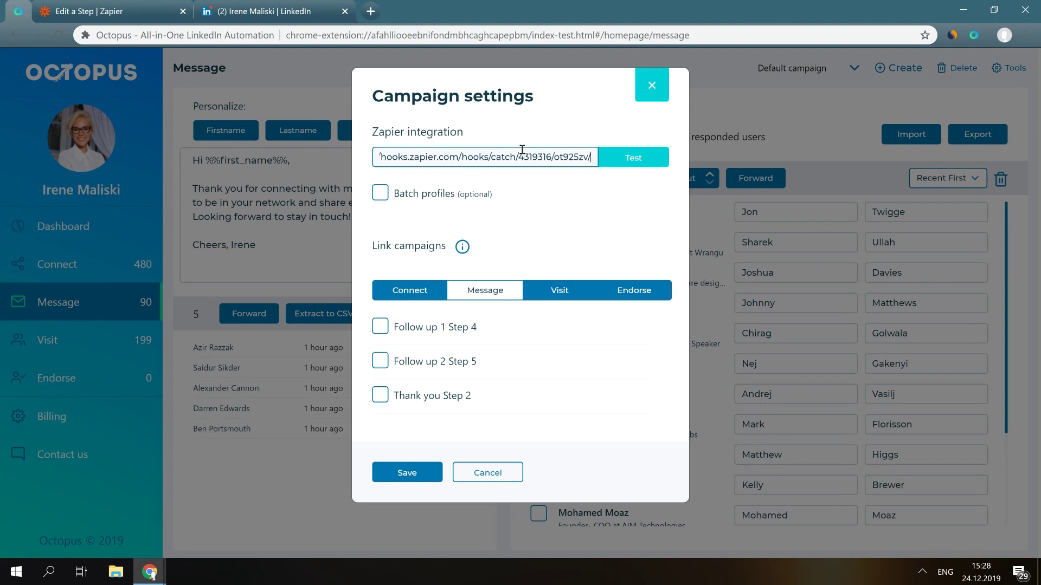
pyautogui.click(619, 162)
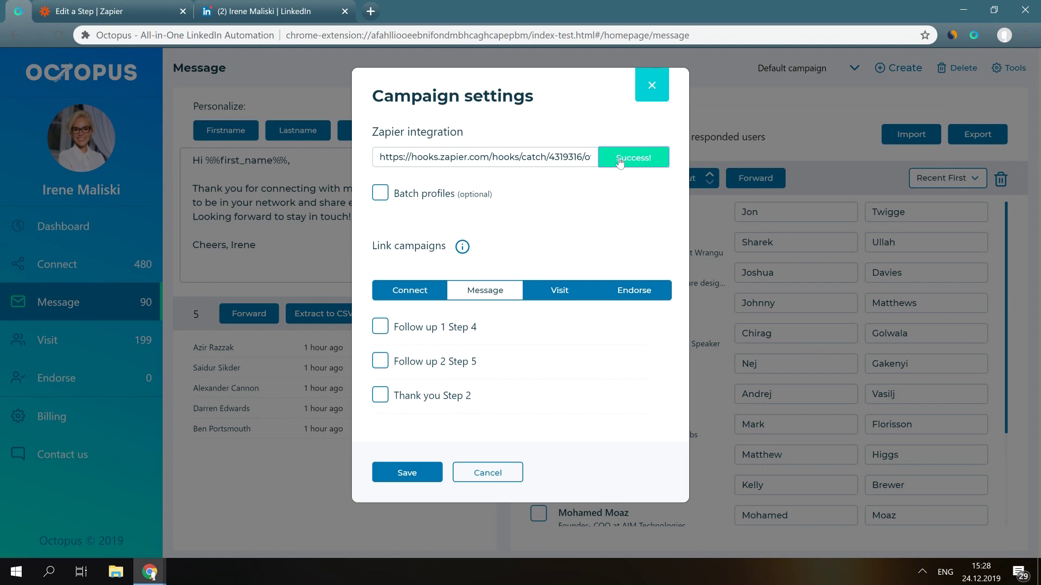
pyautogui.click(419, 471)
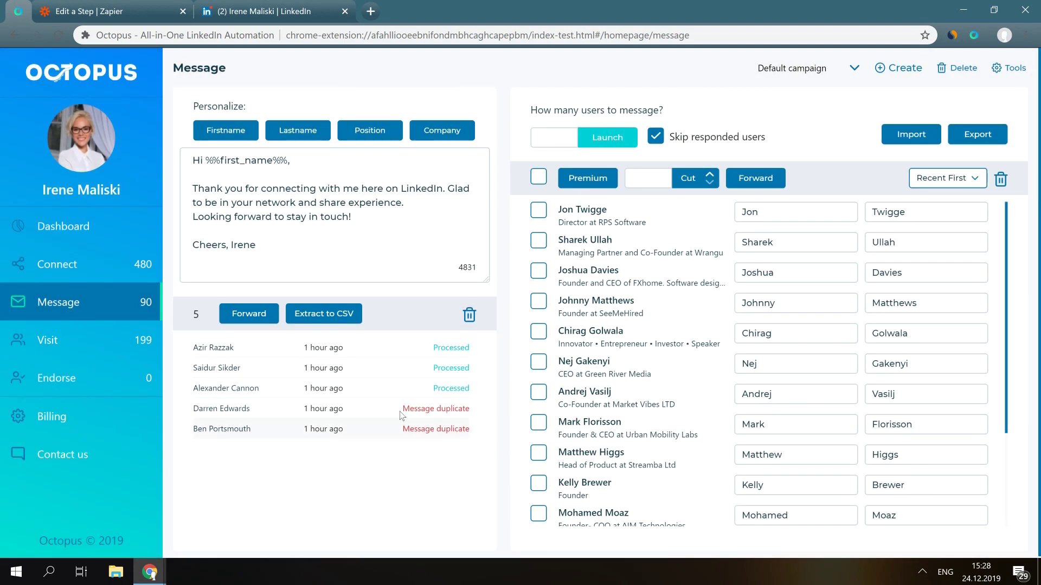
# - Test the Catch Hook trigger and look through the Hook A sample contact's fields
pyautogui.hotkey('ctrl', 'Tab')
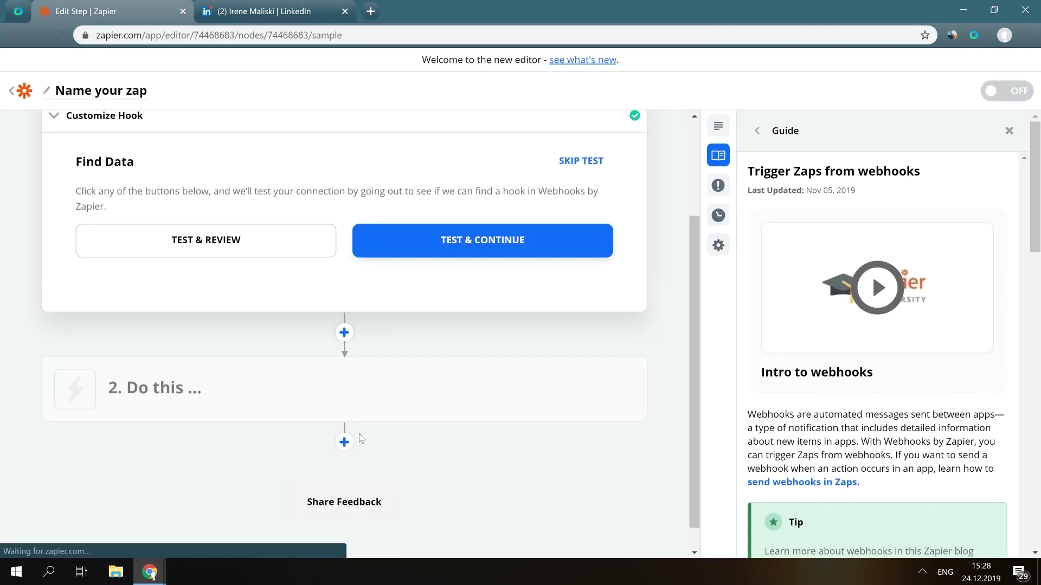
pyautogui.click(259, 253)
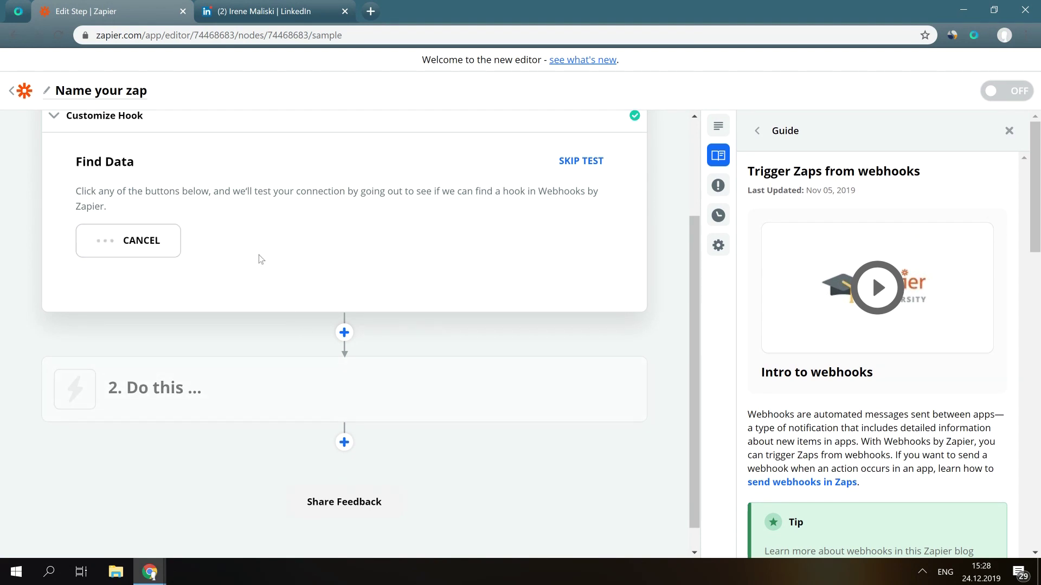
pyautogui.click(572, 231)
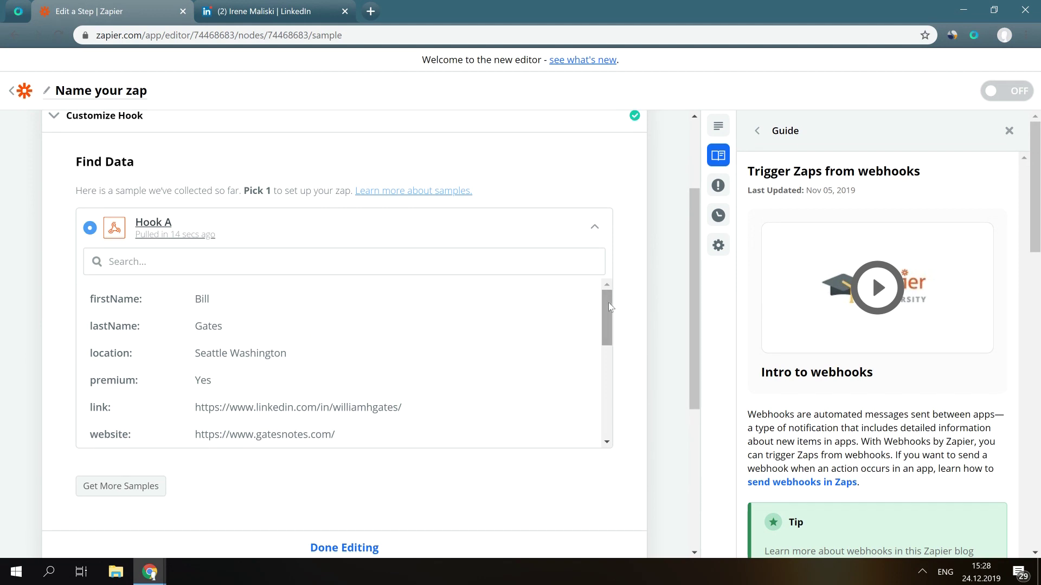
pyautogui.moveTo(610, 307); pyautogui.dragTo(611, 416)
# - Finish the trigger step and rename the spreadsheet to 'Octopus CRM to Google Sheet'
pyautogui.click(362, 548)
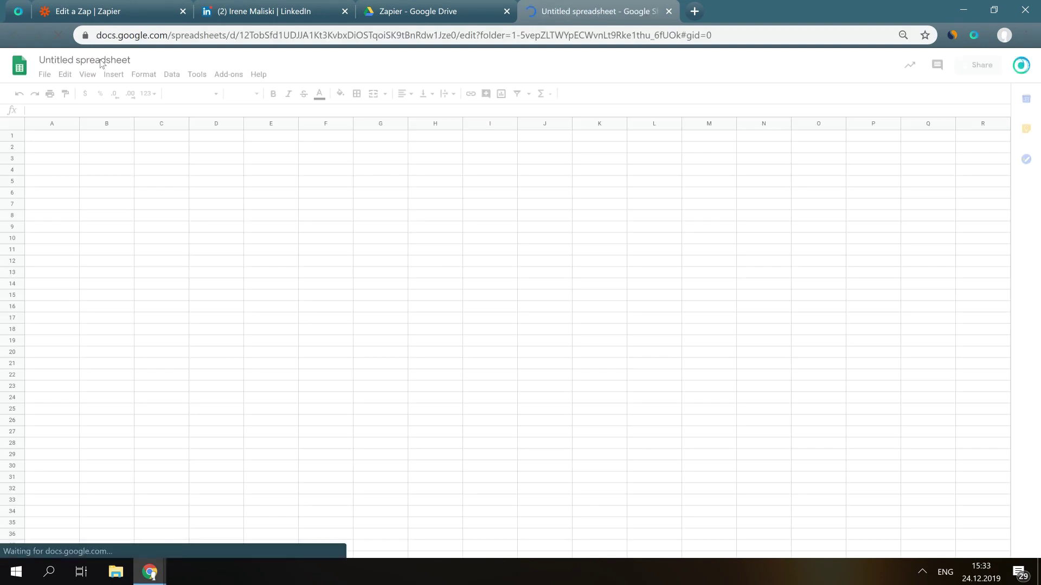
pyautogui.click(101, 63)
pyautogui.hotkey('ctrl', 'v')
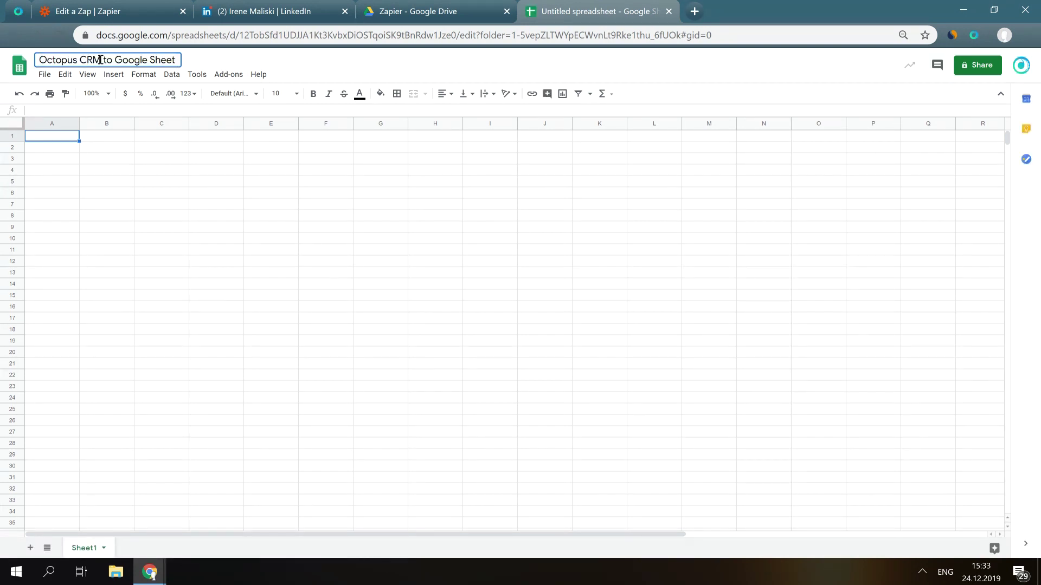
pyautogui.click(118, 151)
# - Enter headers First name, Last name, Email and Title in A1:D1
pyautogui.click(73, 140)
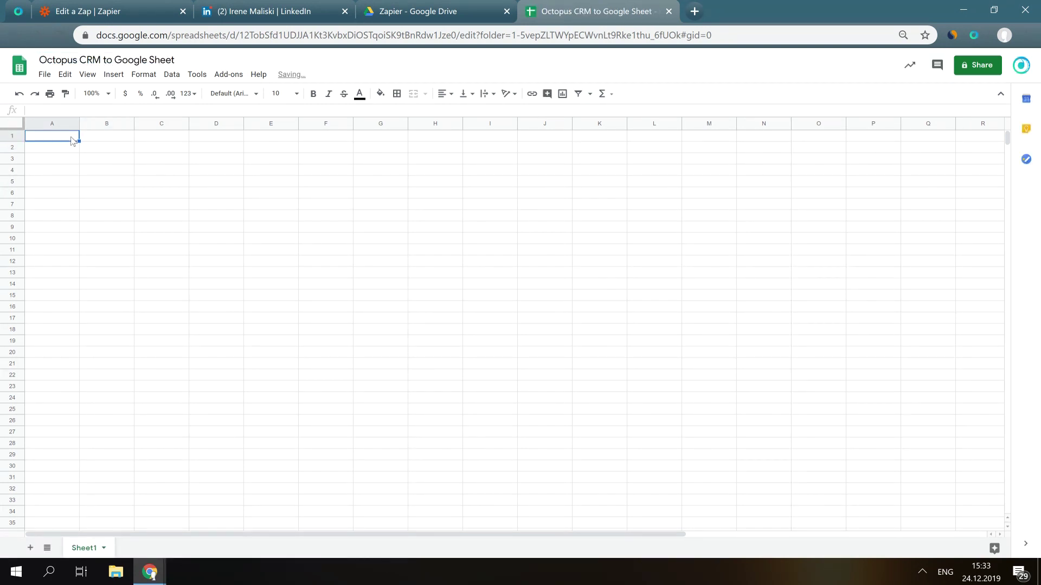
pyautogui.write('First name')
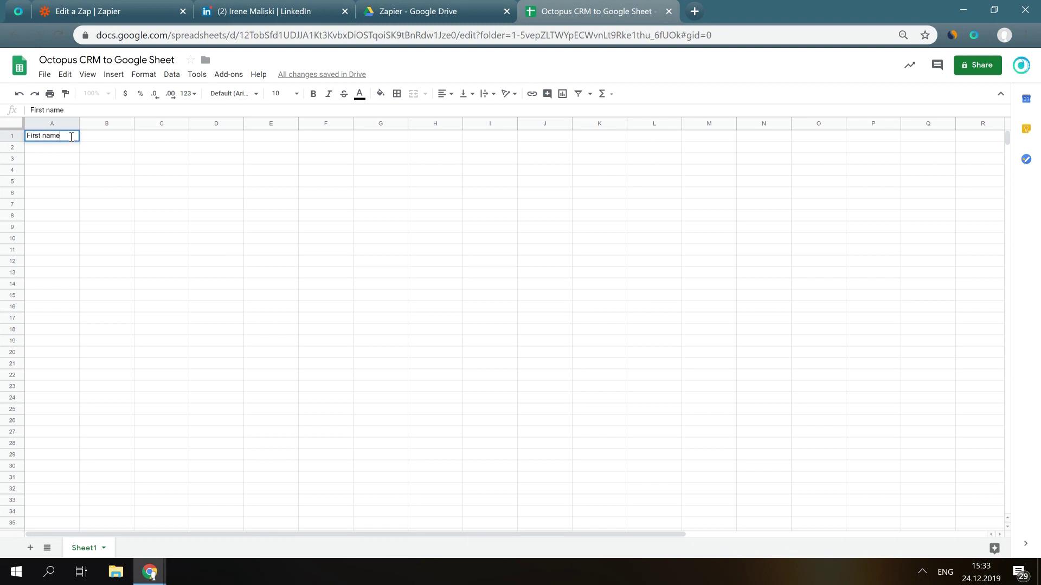
pyautogui.press('Tab')
pyautogui.write('LLast name')
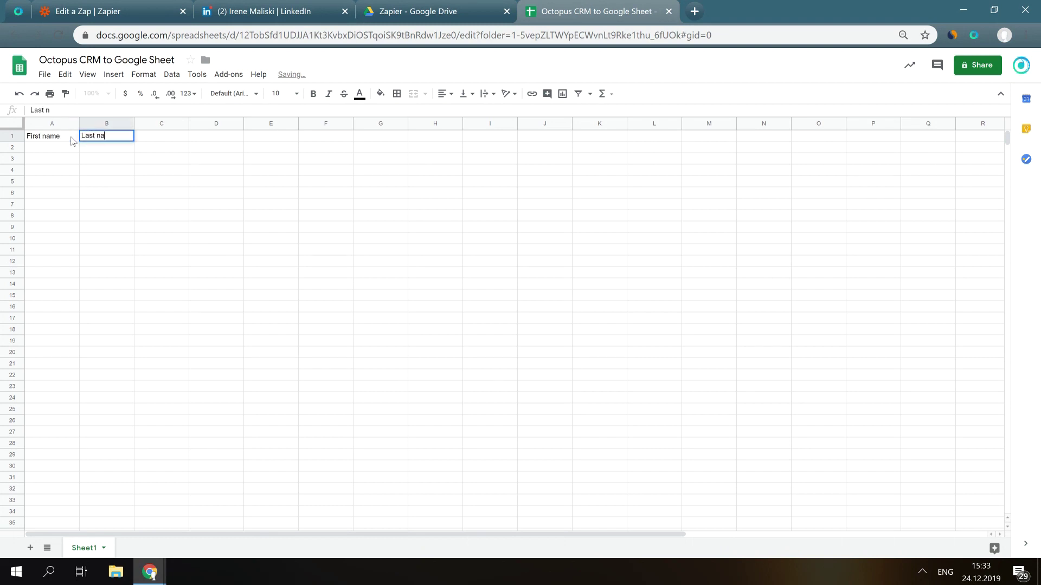
pyautogui.press('Tab')
pyautogui.write('Email')
pyautogui.press('Tab')
pyautogui.write('Title')
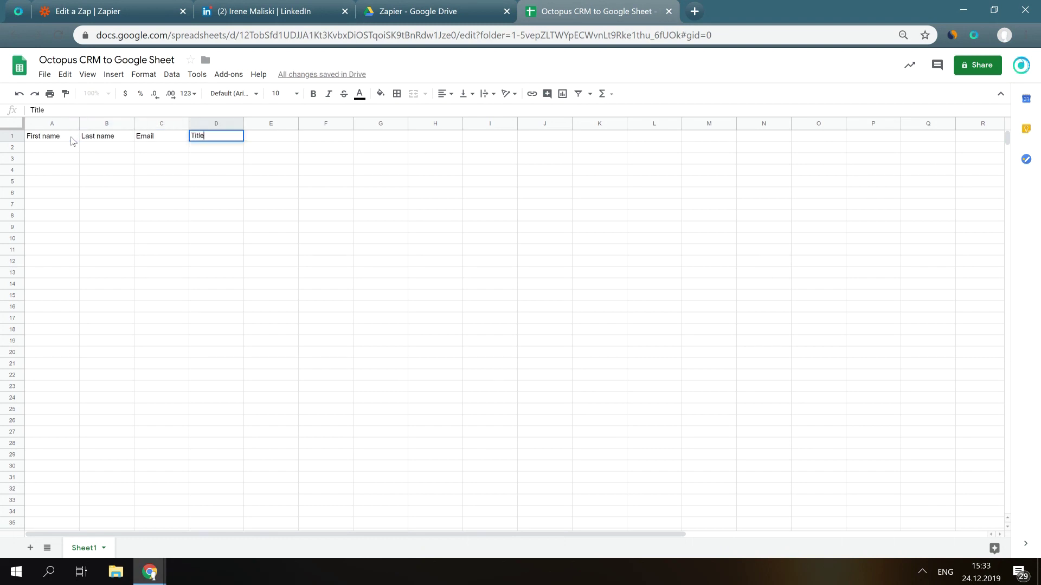
pyautogui.press('Tab')
# - Enter headers Company, Website and Profile URL in E1:G1
pyautogui.write('Company')
pyautogui.press('Tab')
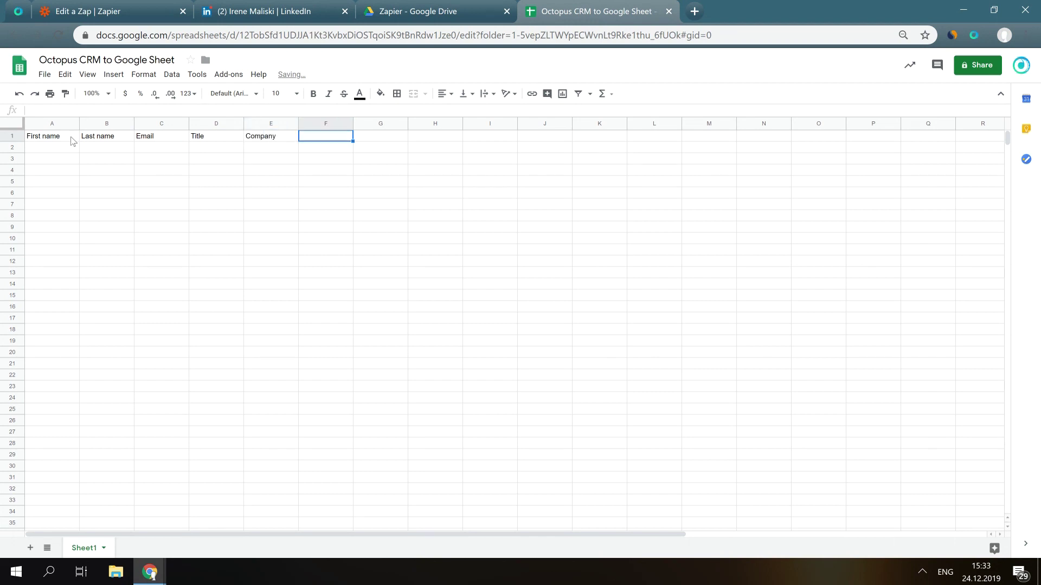
pyautogui.write('Website')
pyautogui.press('Tab')
pyautogui.doubleClick(365, 140)
pyautogui.write('Profile URL')
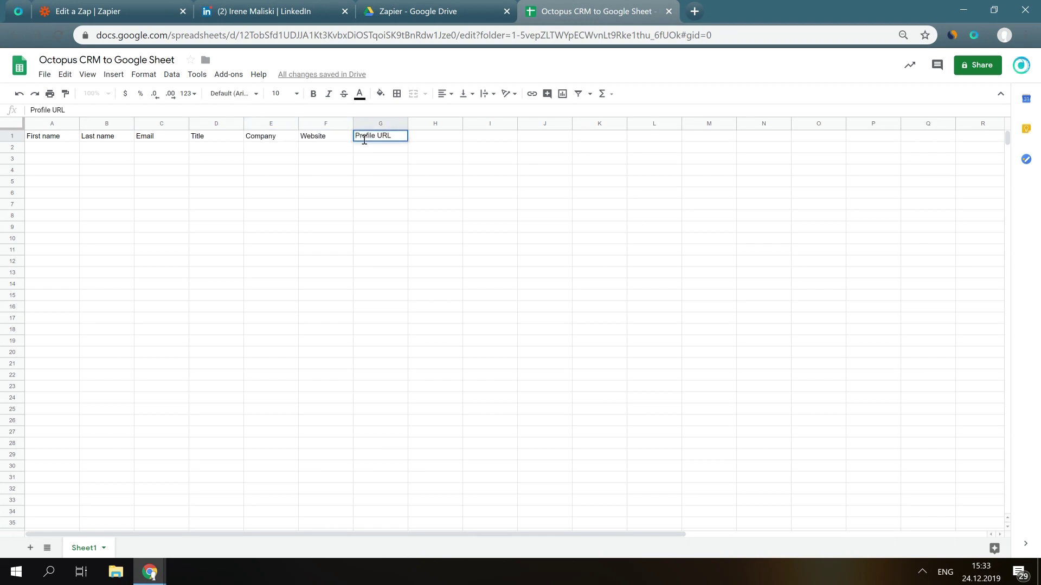
pyautogui.click(362, 159)
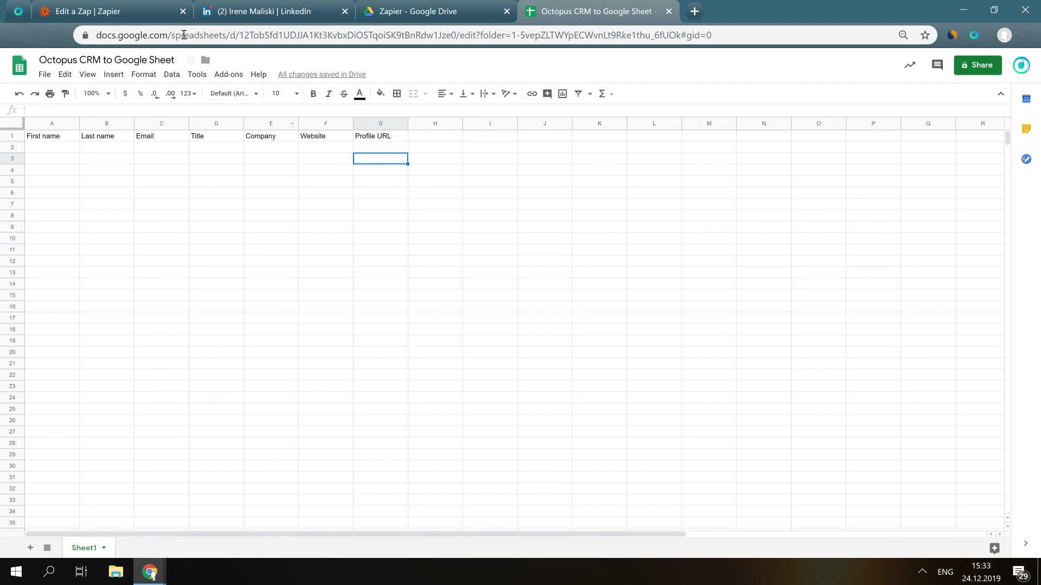
# - Set step 2 to the Google Sheets app with the Create Spreadsheet Row action event
pyautogui.click(155, 7)
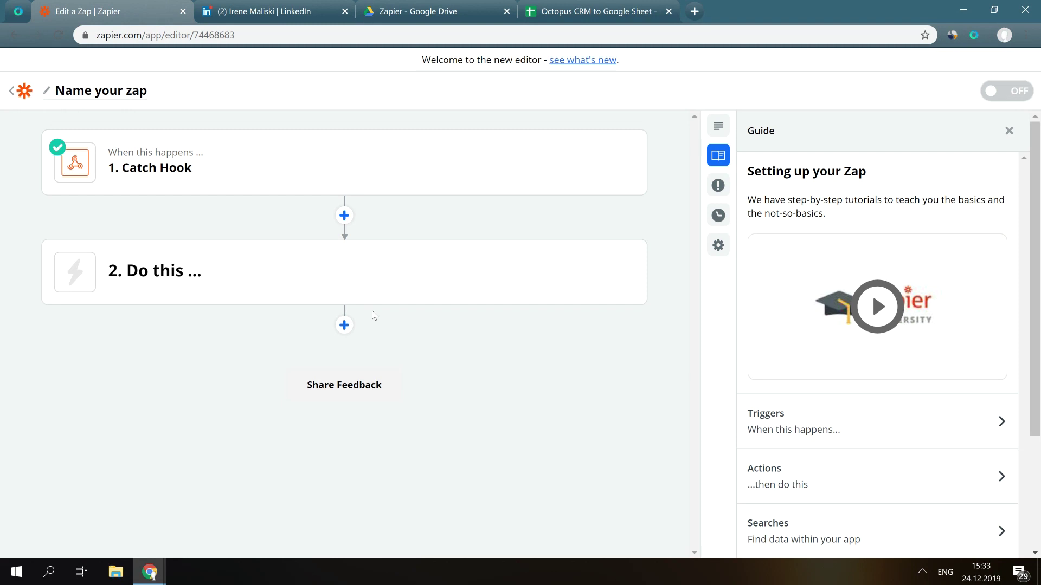
pyautogui.click(344, 273)
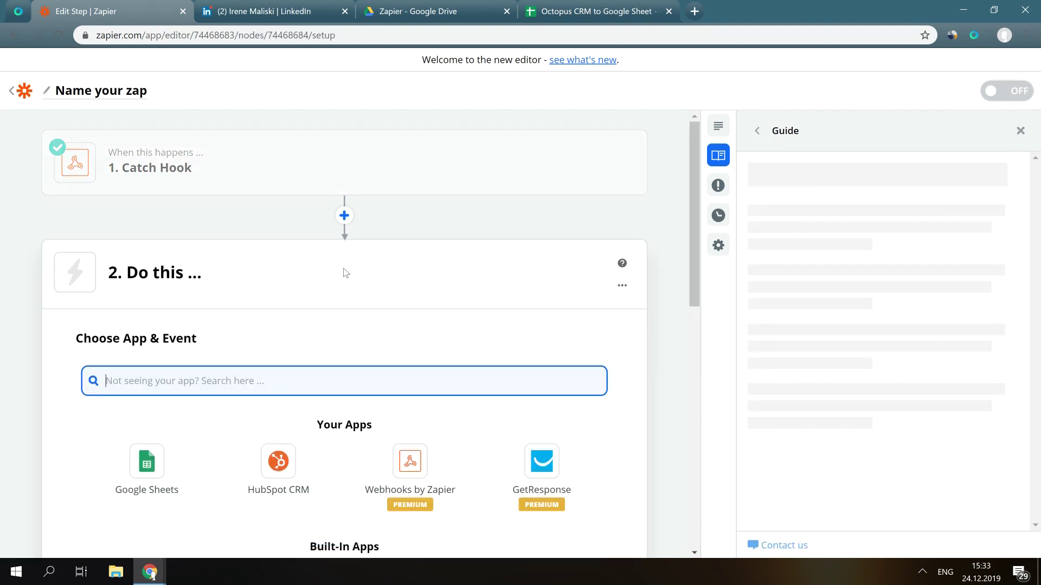
pyautogui.click(147, 462)
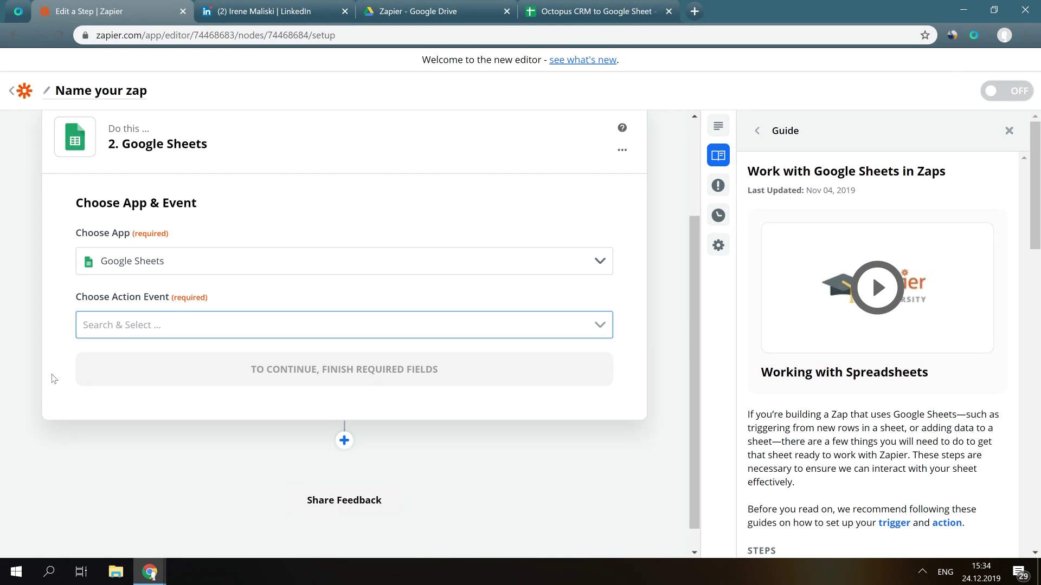
pyautogui.click(155, 329)
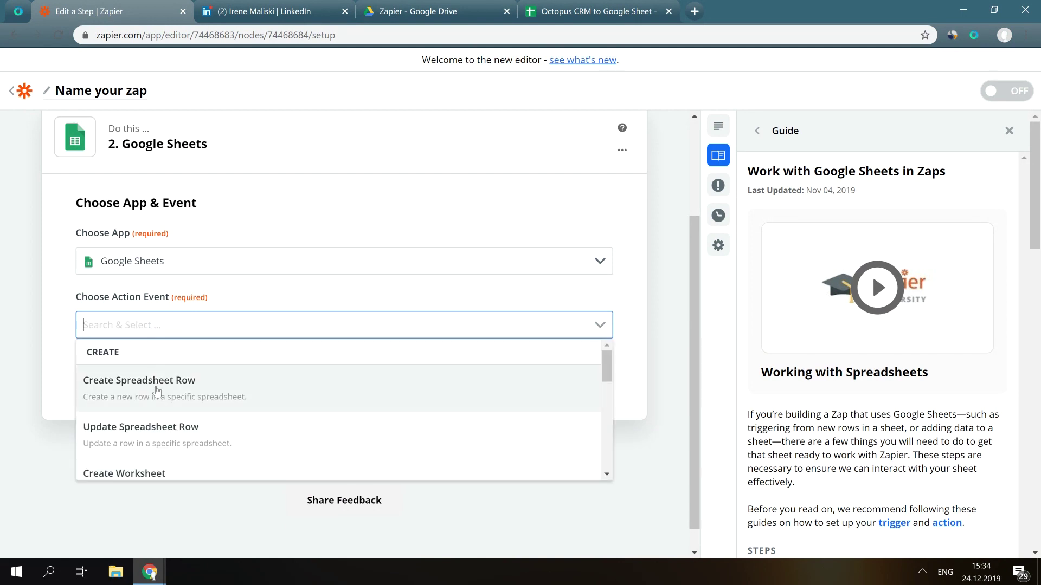
pyautogui.click(157, 390)
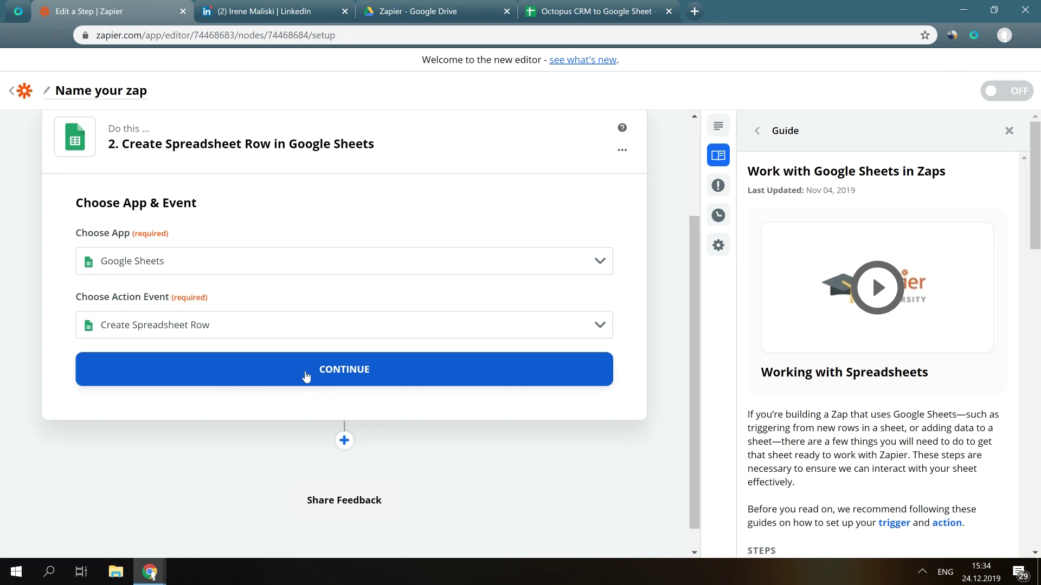
pyautogui.click(307, 376)
# - Select the connected Google Sheets account for the action
pyautogui.click(371, 289)
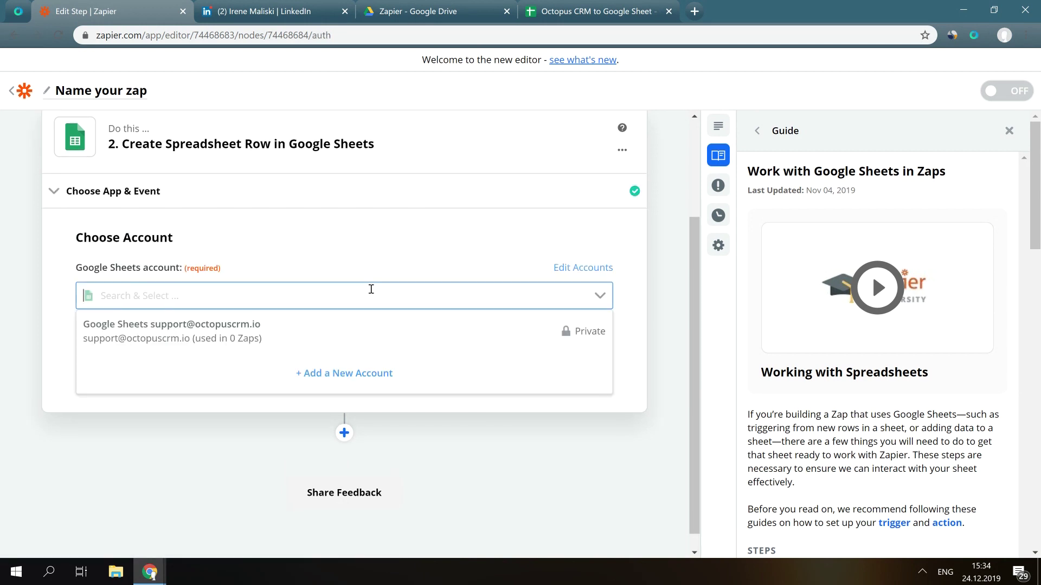
pyautogui.click(318, 332)
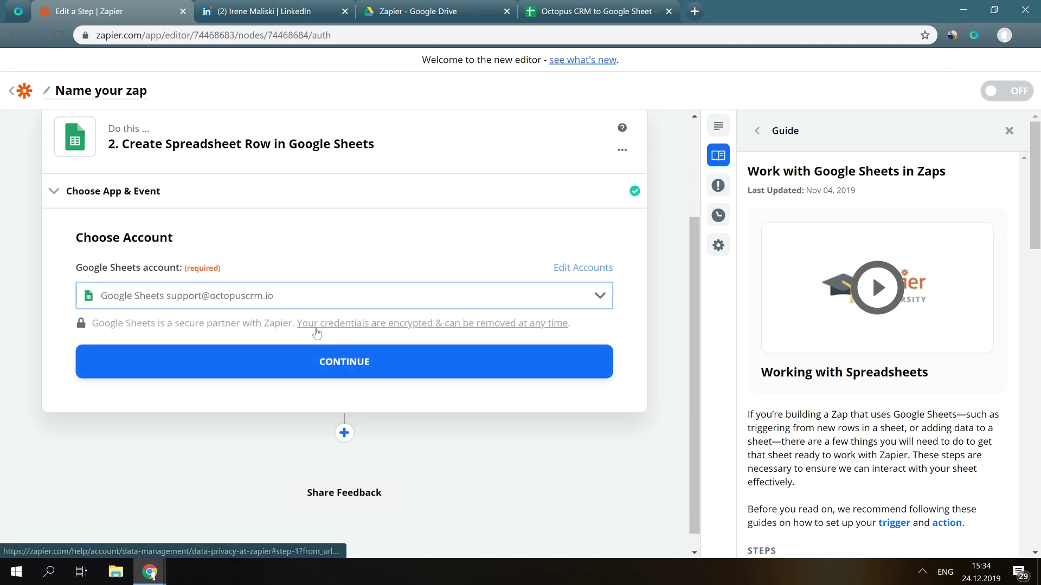
pyautogui.click(324, 363)
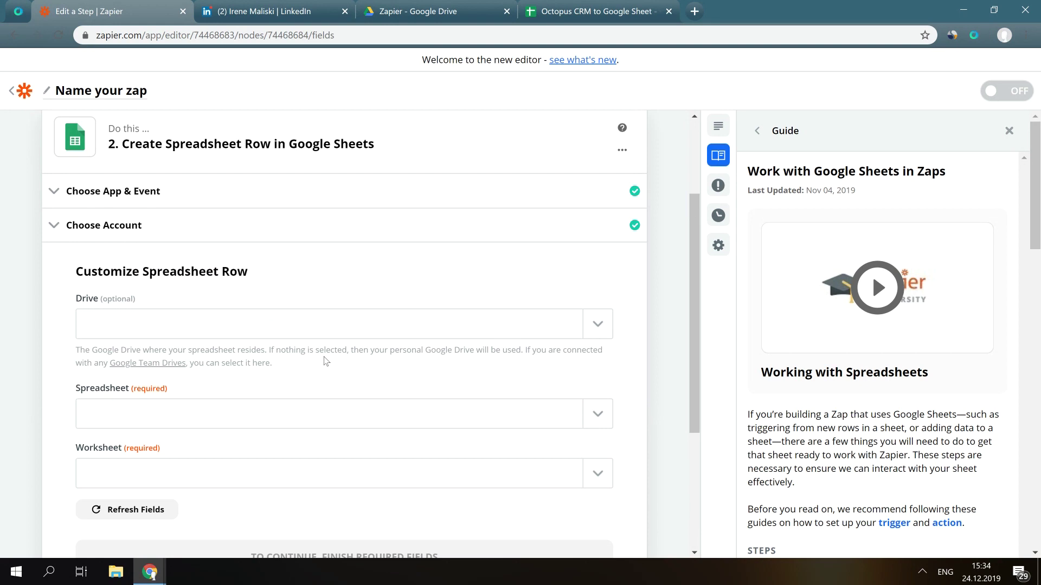
pyautogui.click(354, 331)
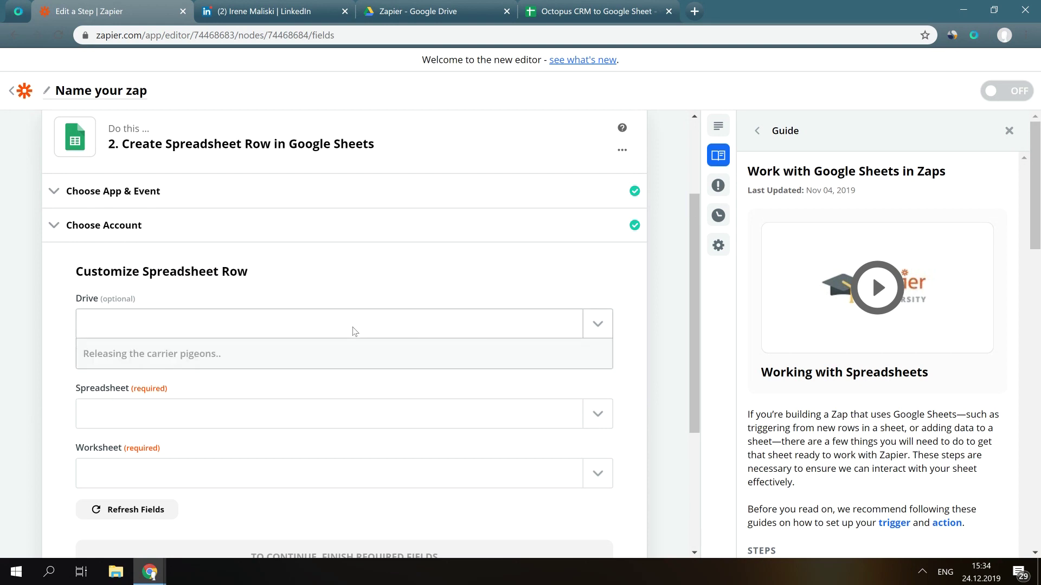
# - Target My Google Drive, the Octopus CRM to Google Sheet spreadsheet, and worksheet Sheet1
pyautogui.click(259, 383)
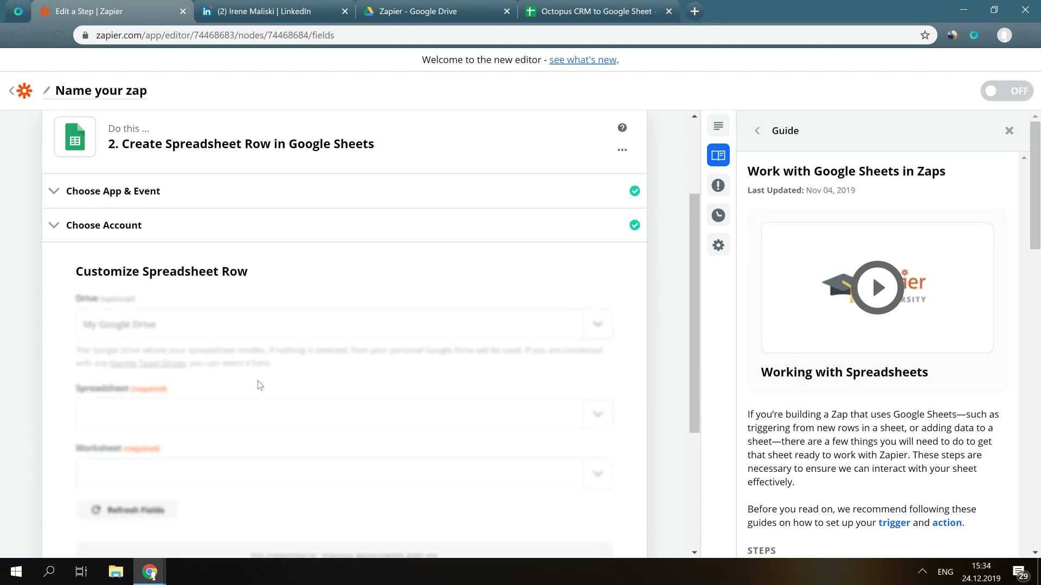
pyautogui.click(269, 418)
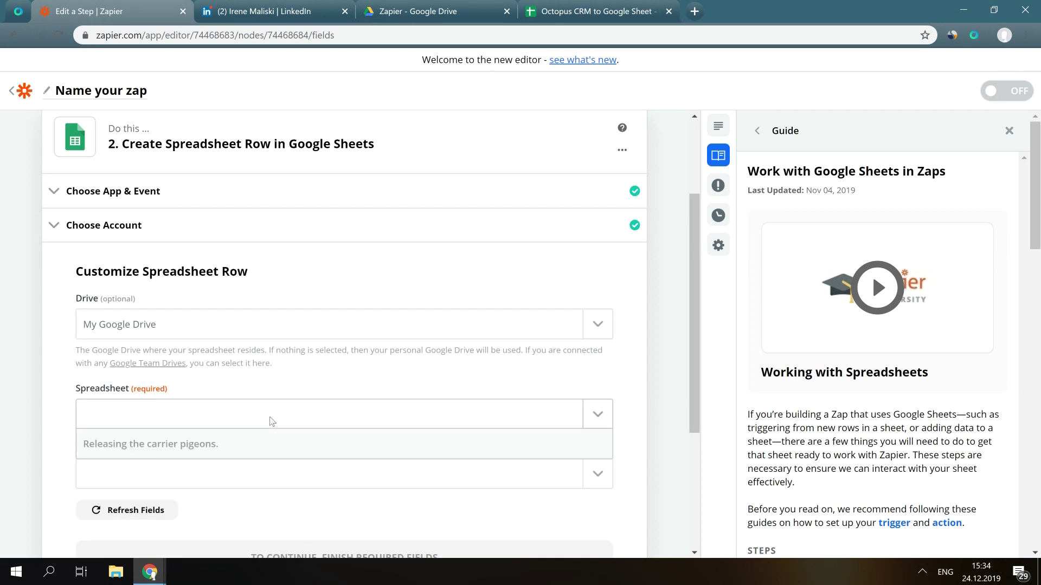
pyautogui.click(260, 450)
pyautogui.click(228, 395)
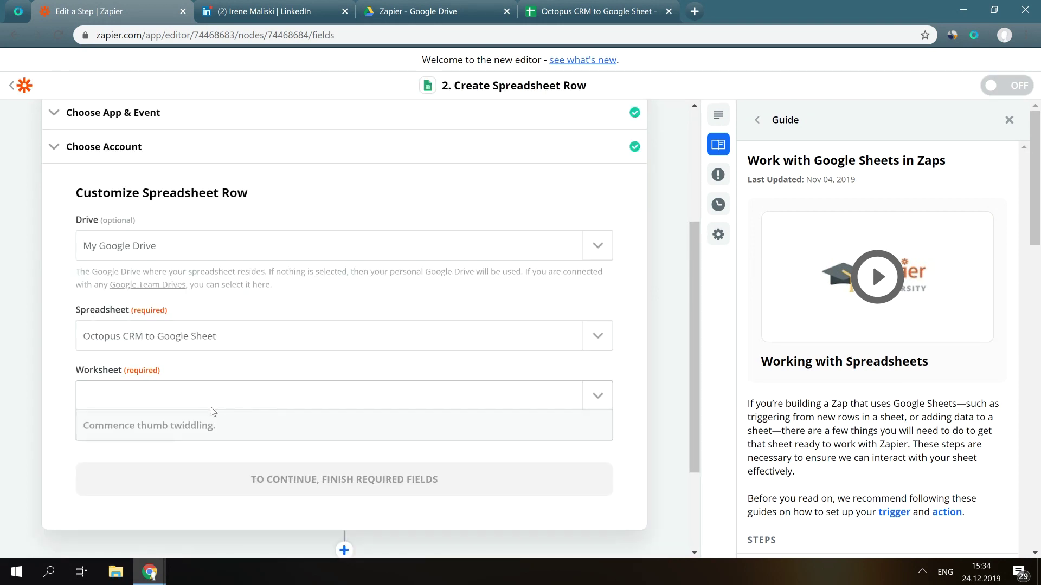
pyautogui.click(183, 452)
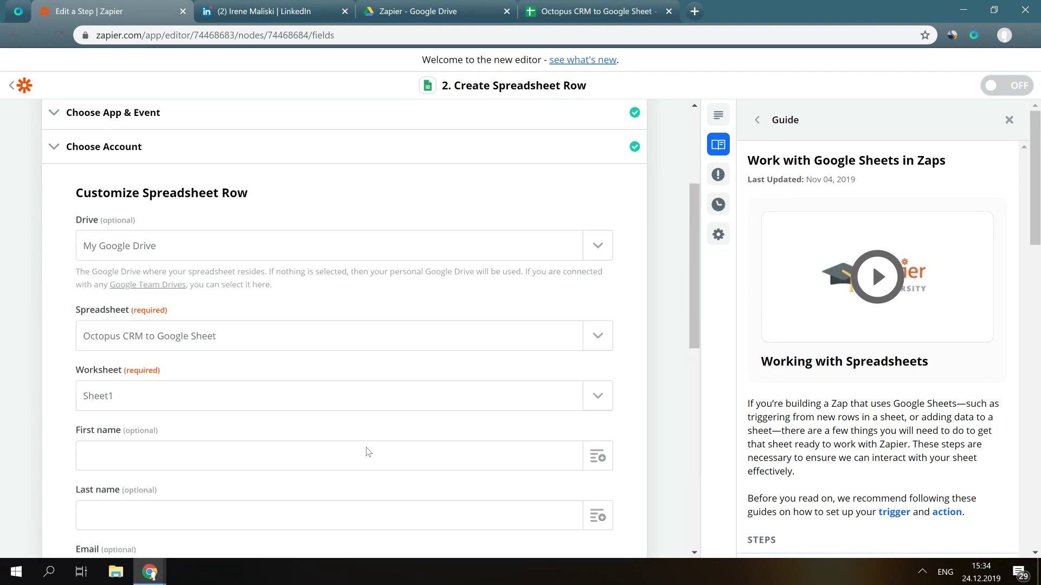
pyautogui.scroll(-5, 377, 443)
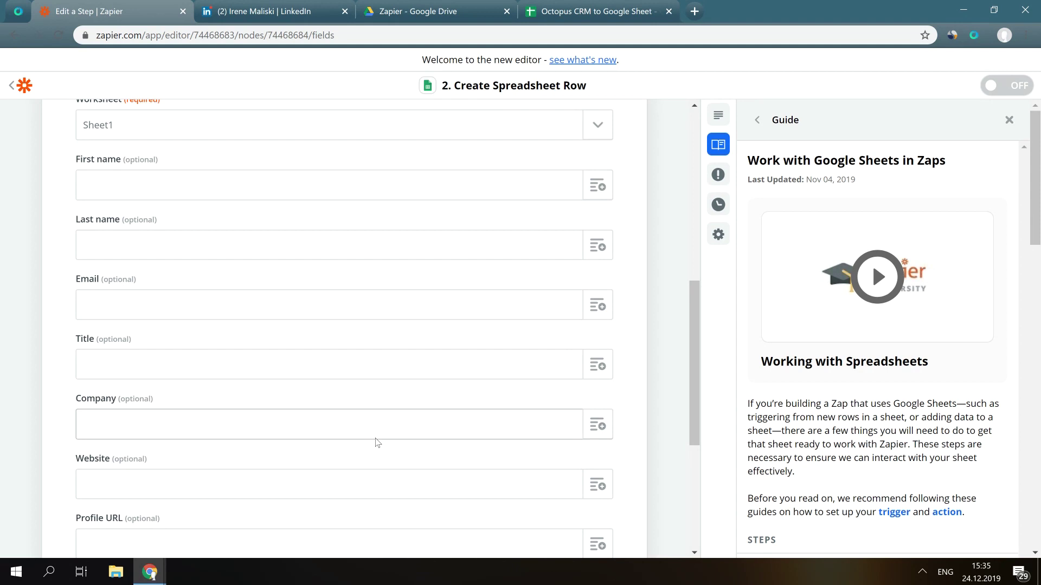
# - Map First Name, Last Name, Email and Position from Catch Hook into First name, Last name, Email, Title
pyautogui.click(607, 181)
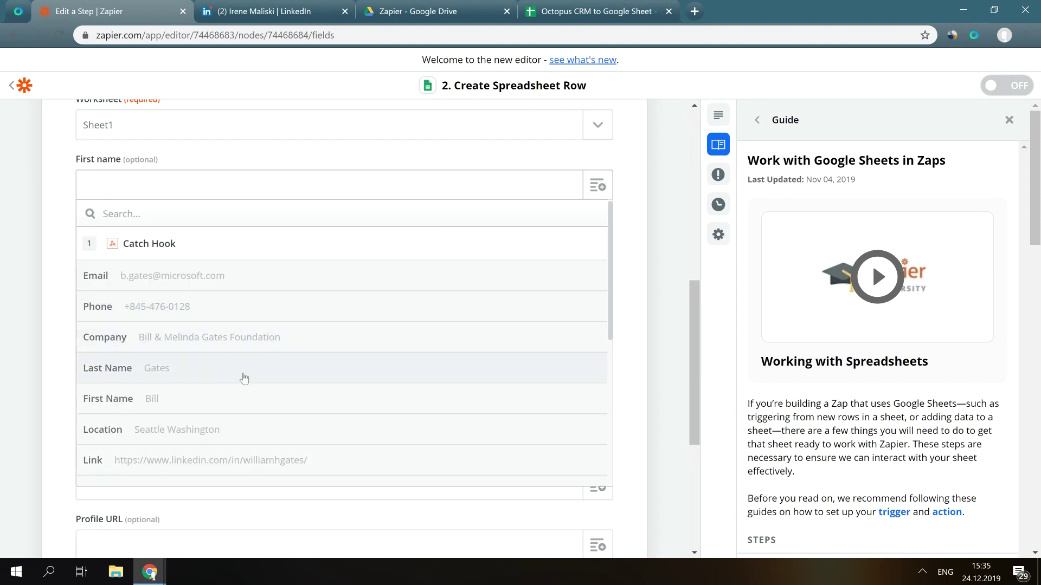
pyautogui.click(233, 400)
pyautogui.click(603, 249)
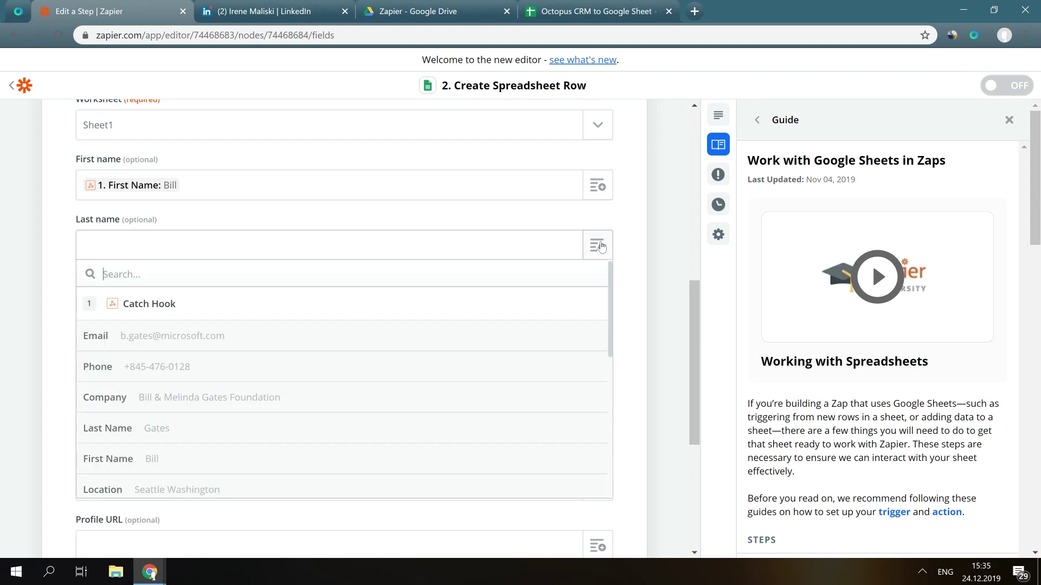
pyautogui.click(187, 432)
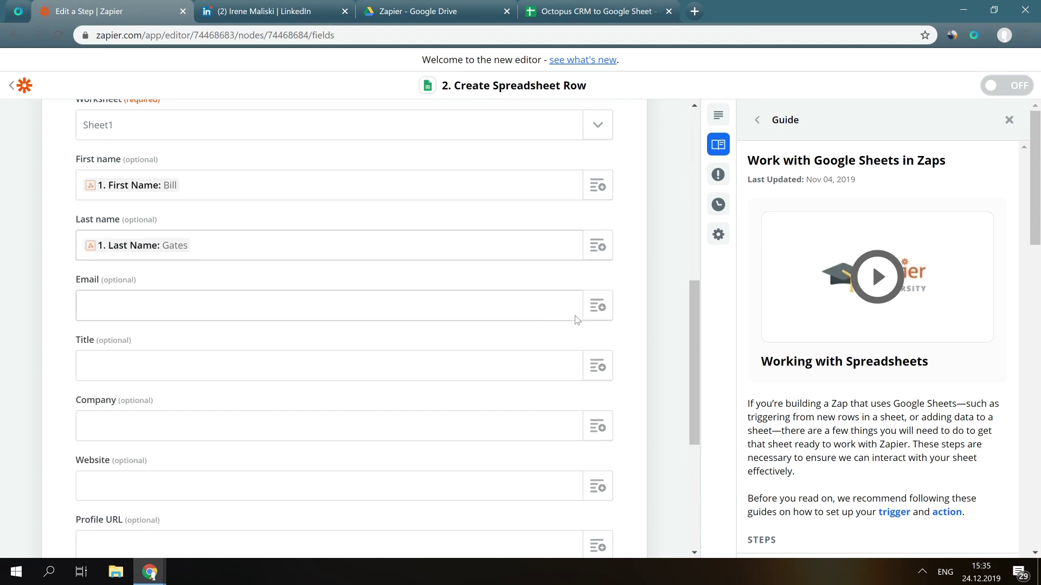
pyautogui.click(591, 314)
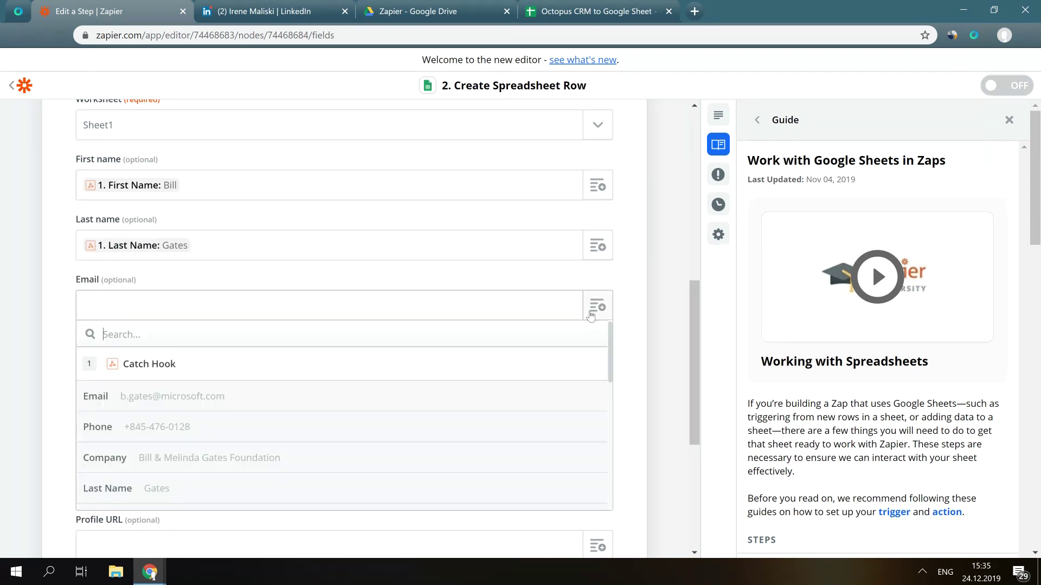
pyautogui.click(299, 395)
pyautogui.click(596, 369)
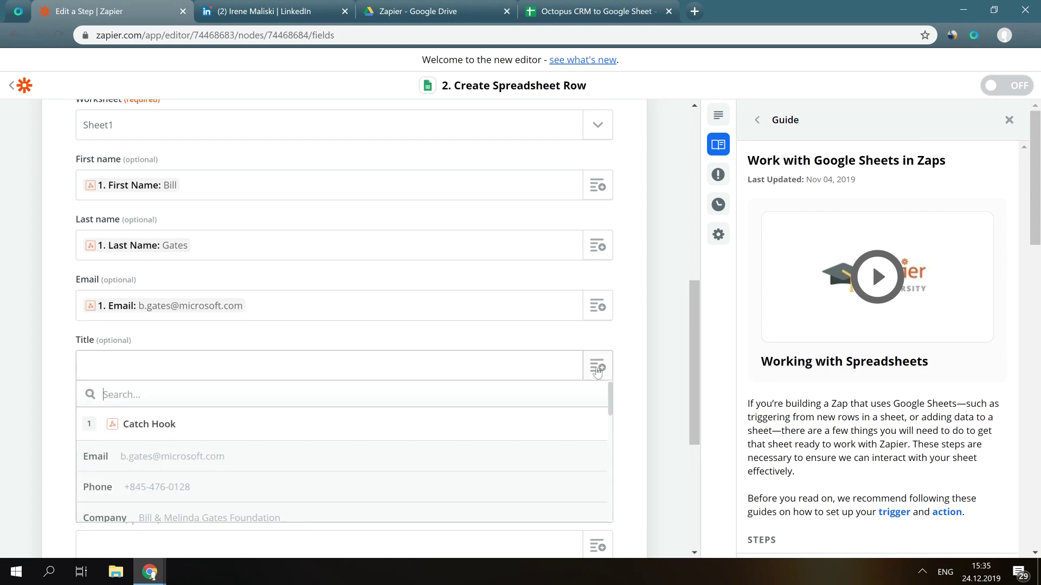
pyautogui.scroll(-5, 531, 390)
pyautogui.scroll(-5, 469, 430)
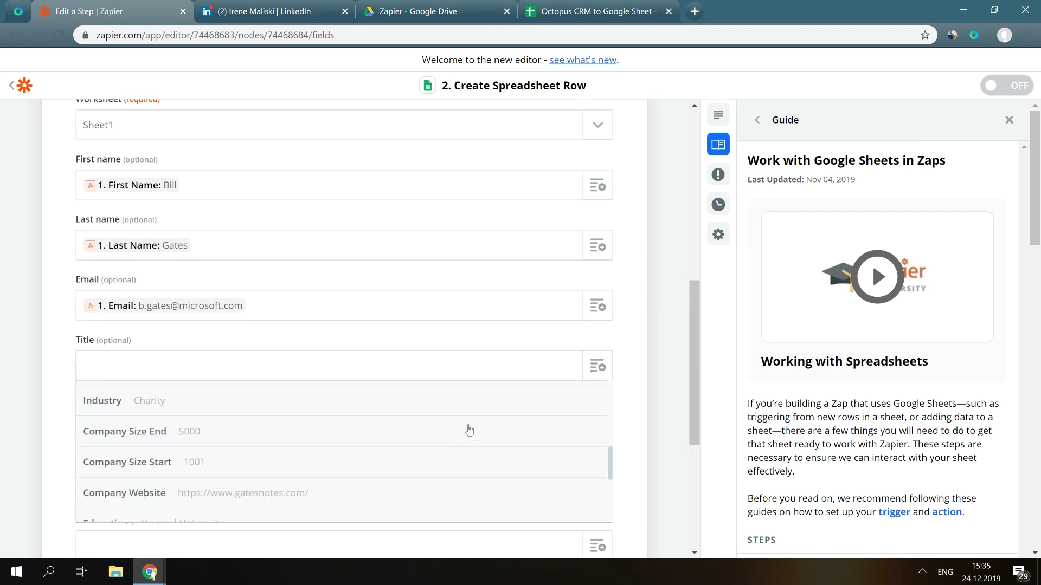
pyautogui.scroll(-3, 470, 430)
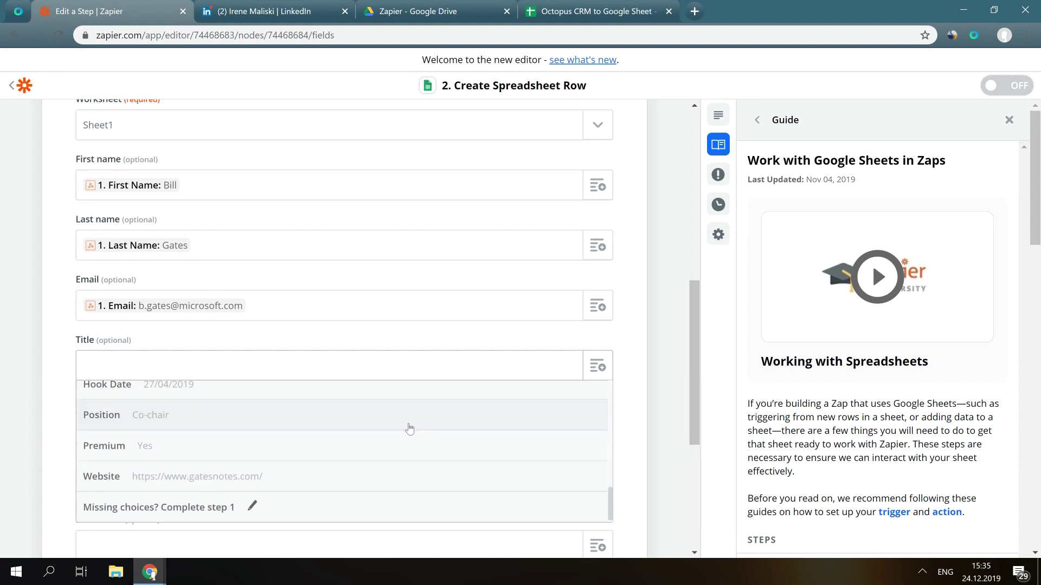
pyautogui.click(358, 411)
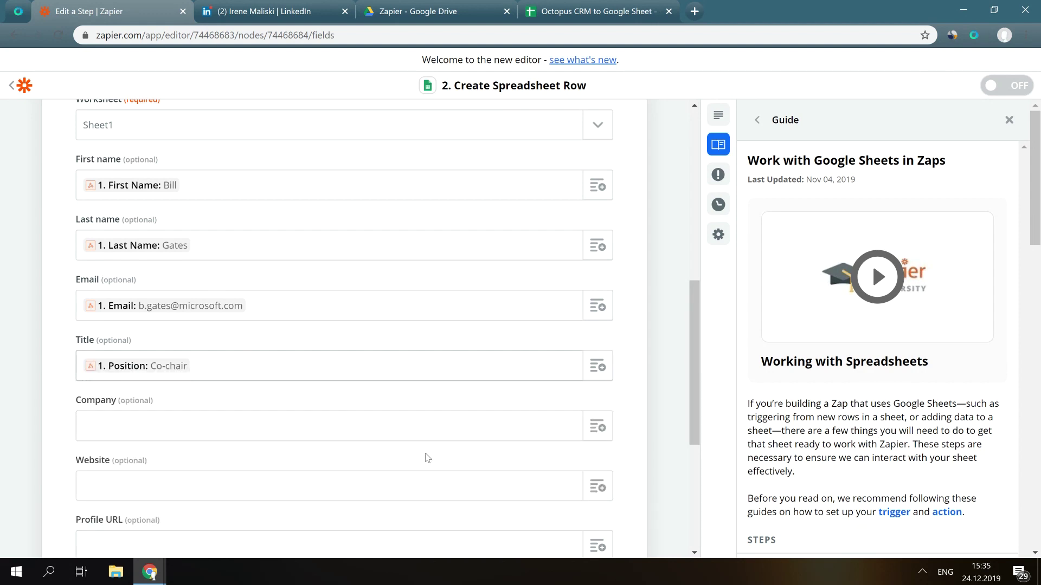
# - Map Catch Hook's Company, Website and Link into the Company, Website and Profile URL fields
pyautogui.click(596, 427)
pyautogui.scroll(-5, 424, 459)
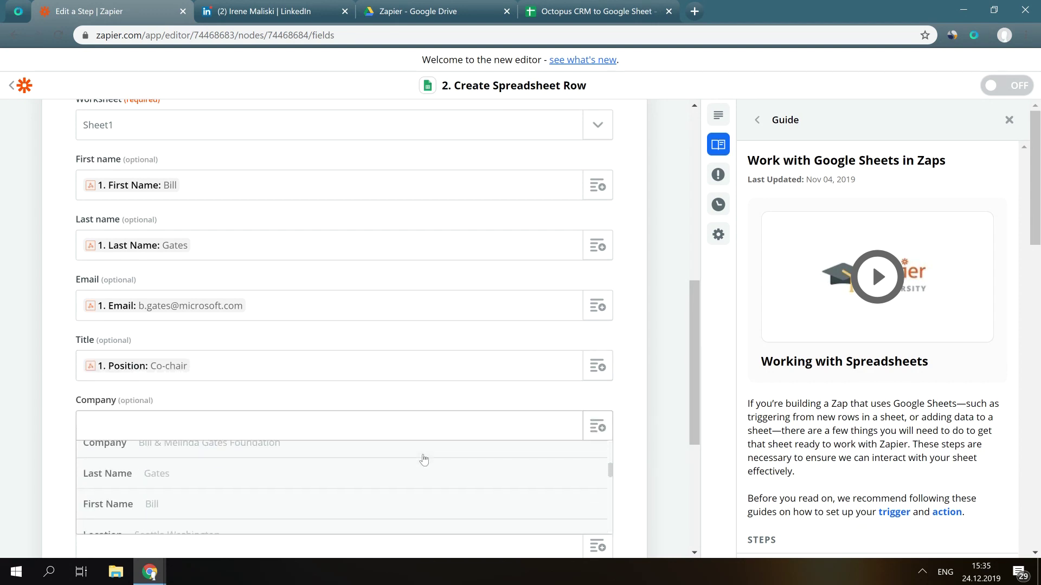
pyautogui.click(262, 450)
pyautogui.scroll(-3, 493, 401)
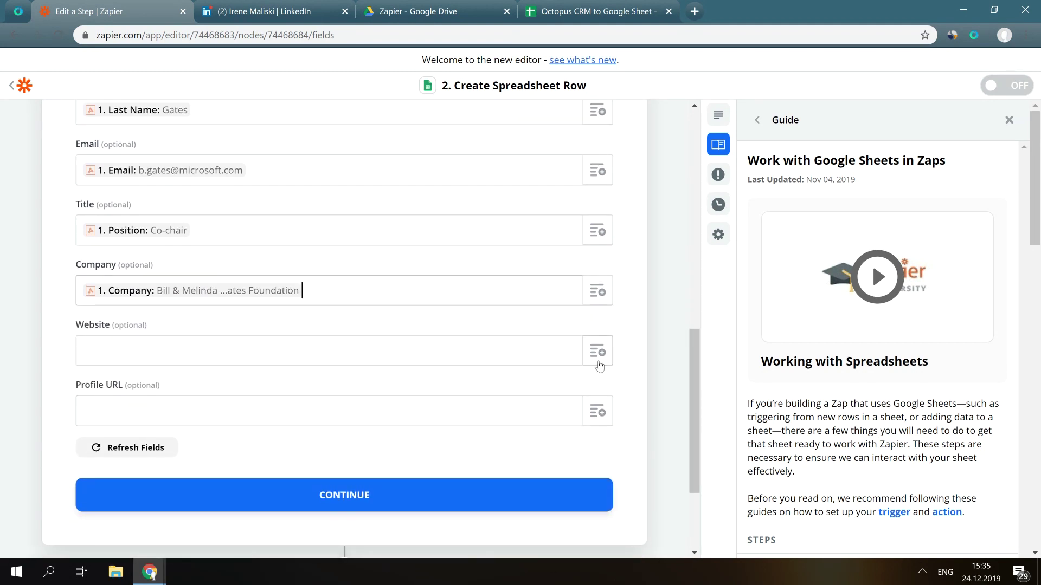
pyautogui.click(597, 352)
pyautogui.scroll(-2, 451, 444)
pyautogui.scroll(-4, 451, 443)
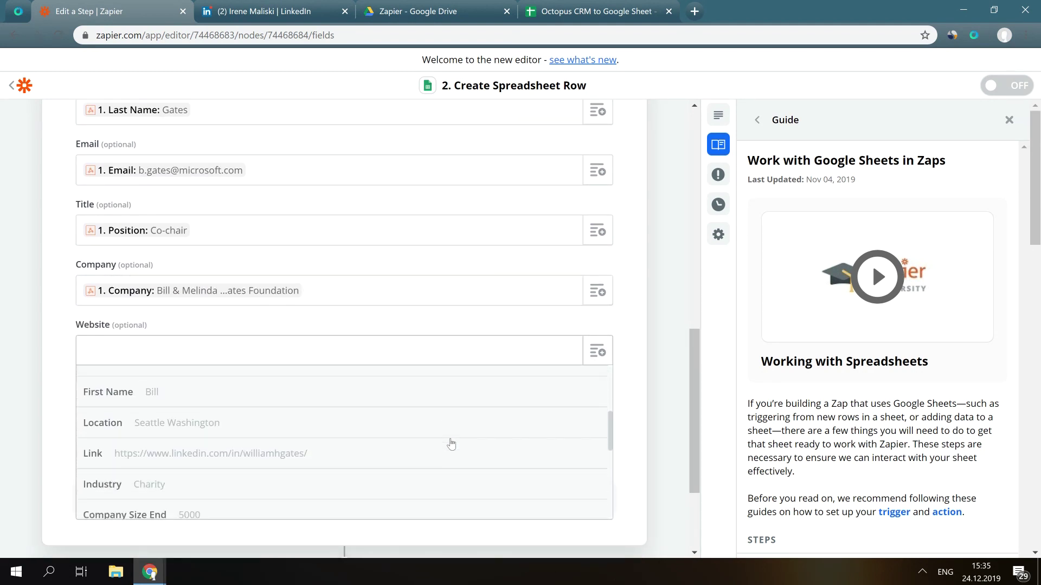
pyautogui.scroll(-2, 263, 427)
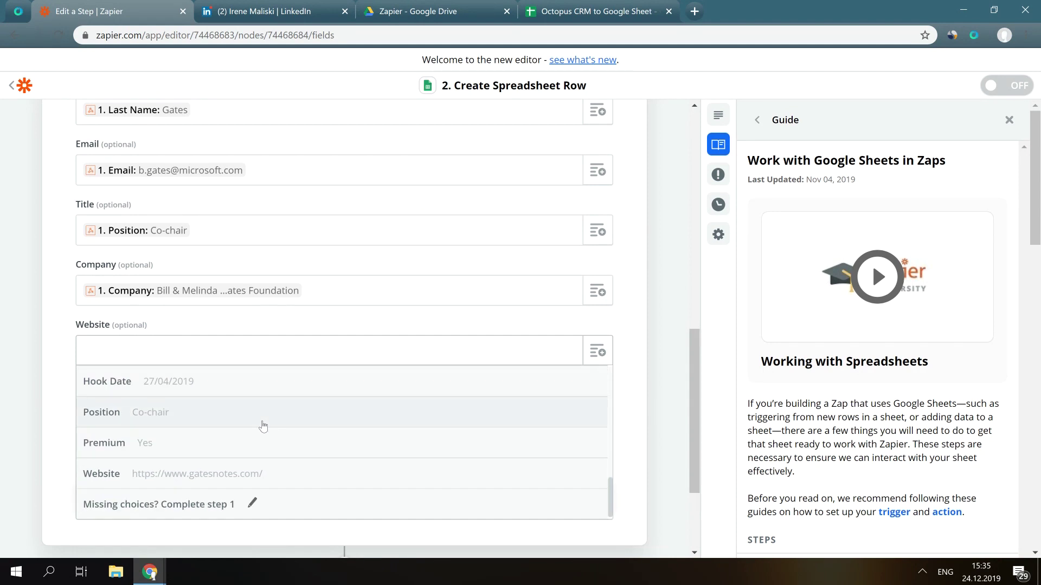
pyautogui.click(248, 472)
pyautogui.click(598, 412)
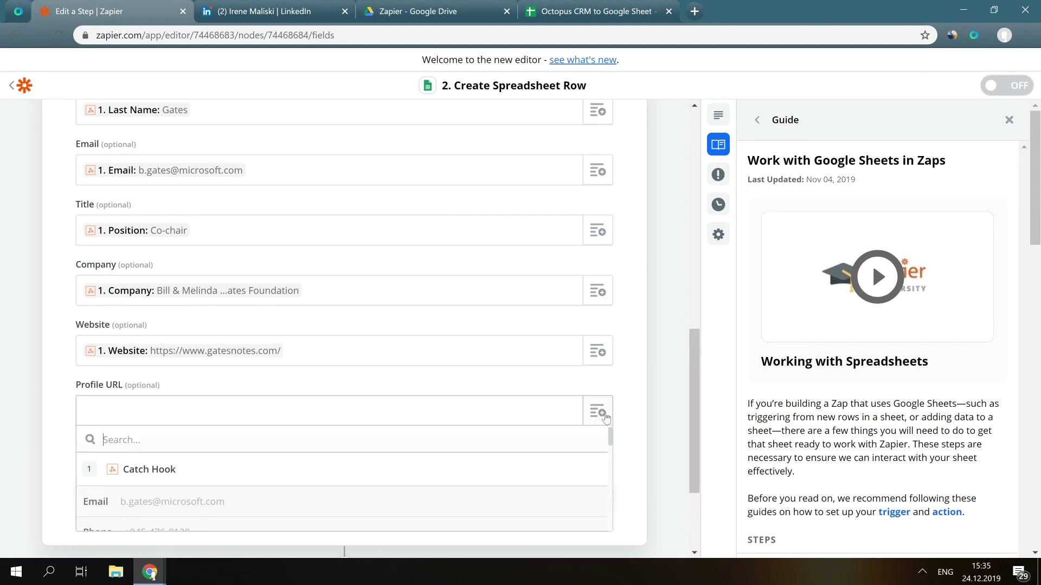
pyautogui.scroll(-3, 420, 467)
pyautogui.scroll(-3, 382, 475)
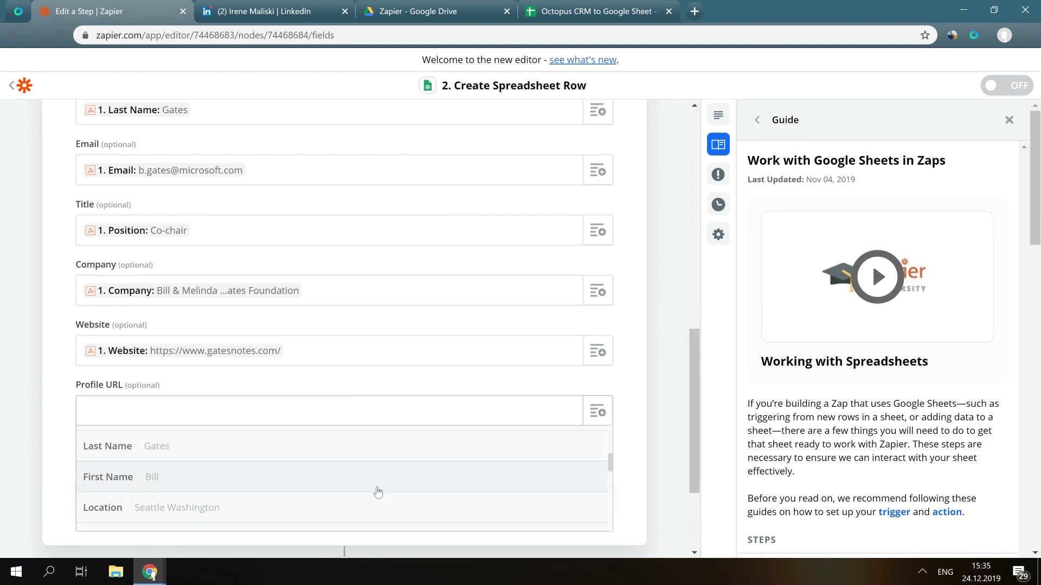
pyautogui.click(292, 490)
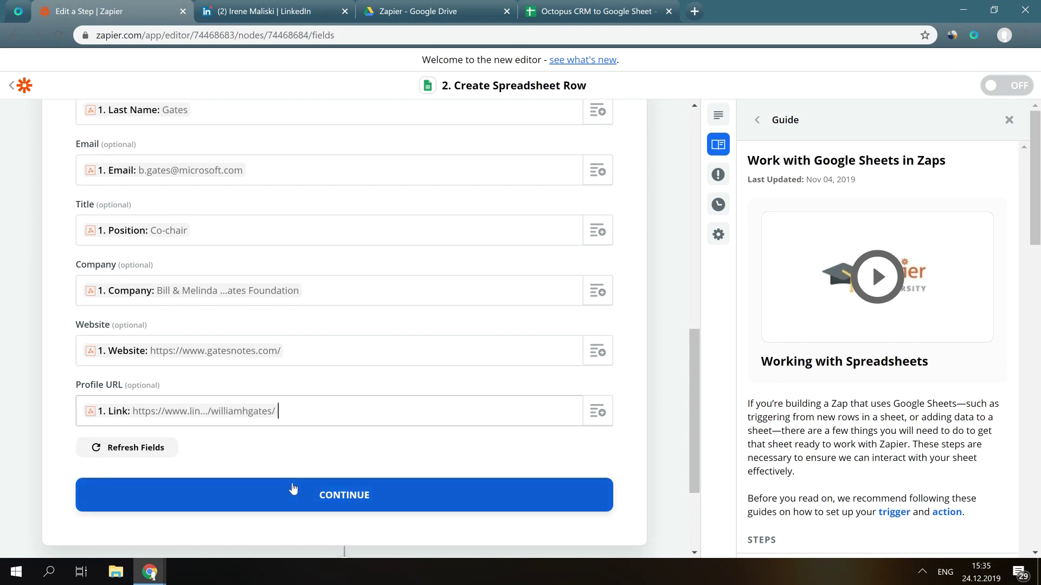
# - Save the row mapping, send the test contact row to the sheet, and open the spreadsheet
pyautogui.click(335, 495)
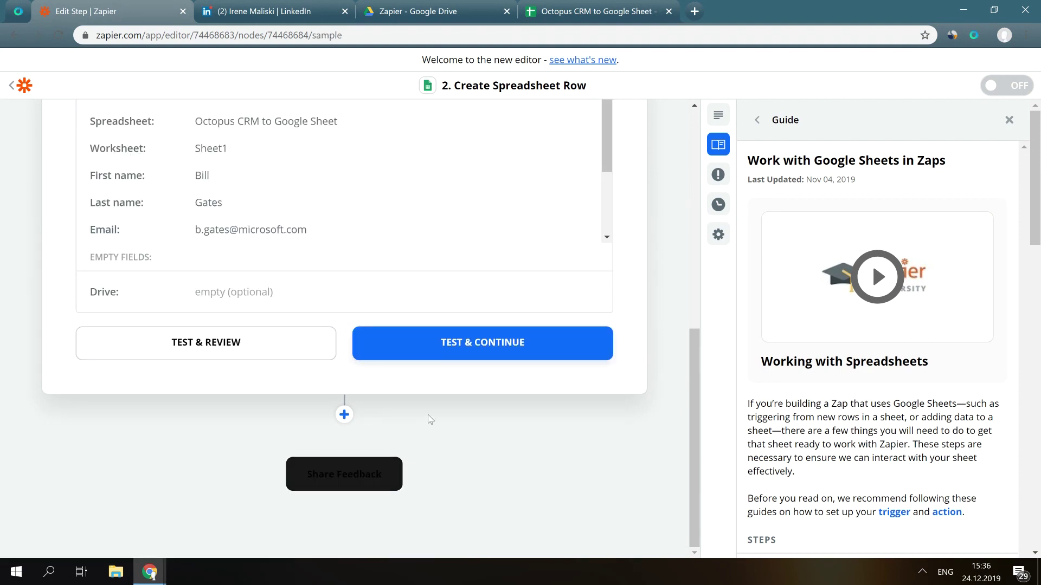
pyautogui.click(487, 345)
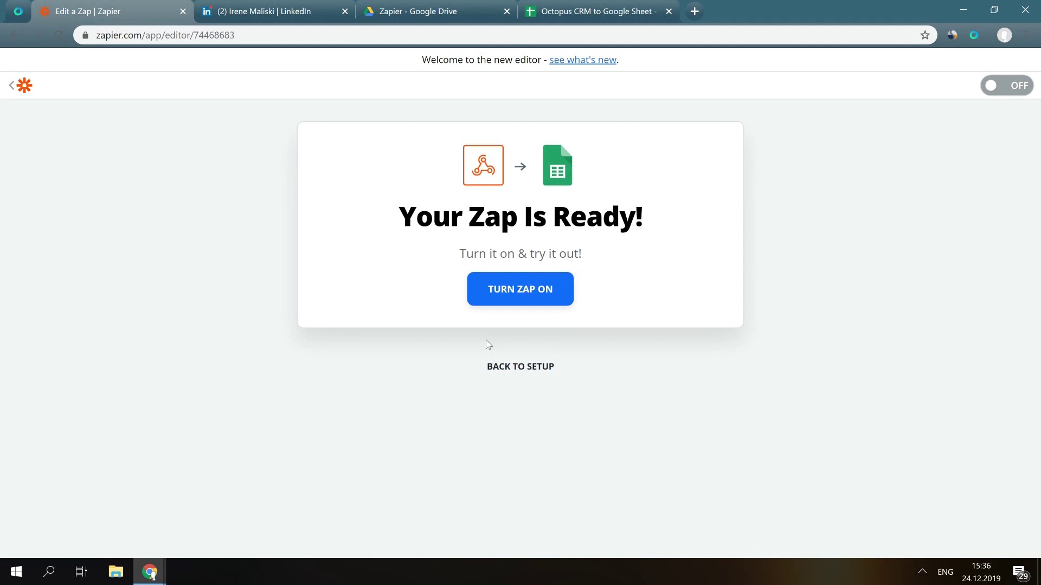
pyautogui.click(579, 9)
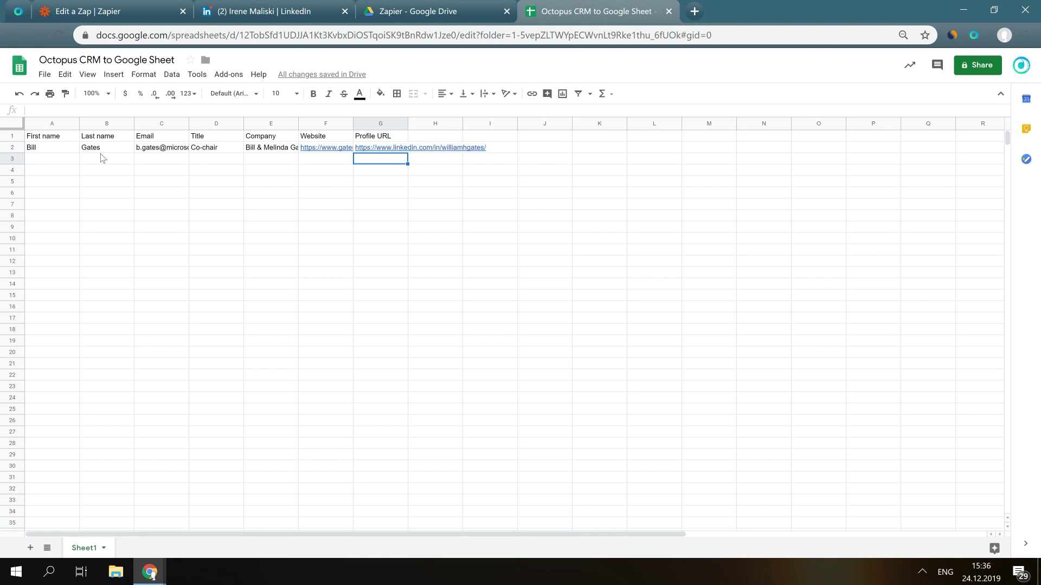
# - After checking row 2 in the sheet, go back to Zapier's Your Zap Is Ready page
pyautogui.click(75, 5)
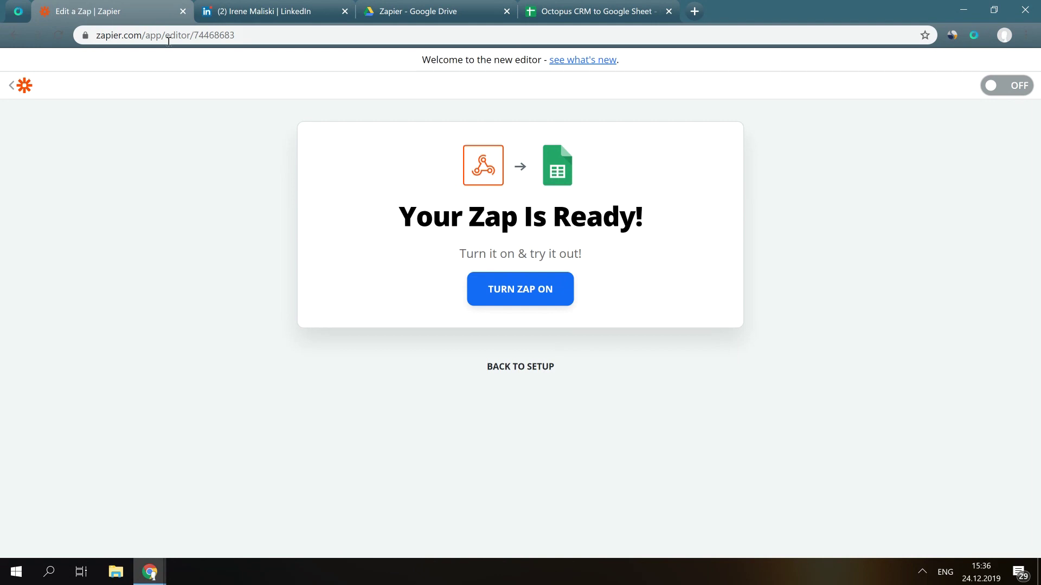
# - Turn the new zap on and reopen it from the zaps list
pyautogui.click(1010, 90)
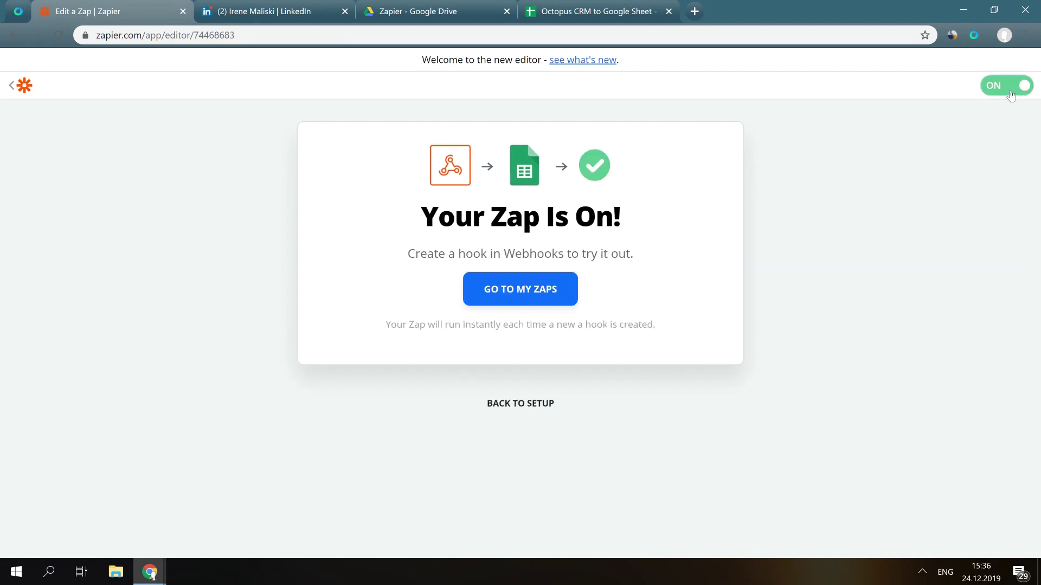
pyautogui.click(498, 294)
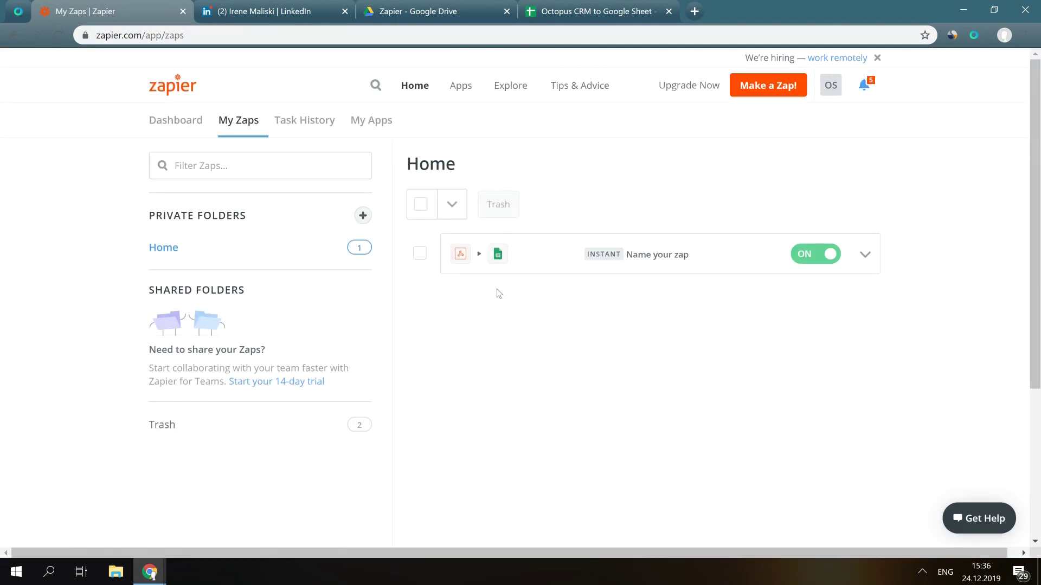
pyautogui.click(662, 252)
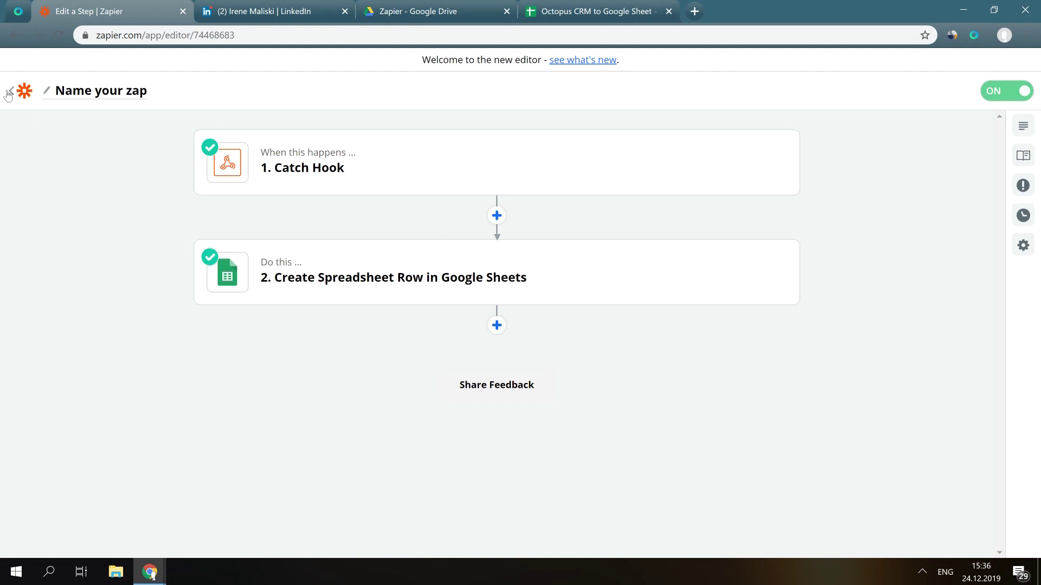
# - Rename the zap to 'Message to G sheet' and return to the zaps list
pyautogui.click(134, 93)
pyautogui.write('Message to G sh')
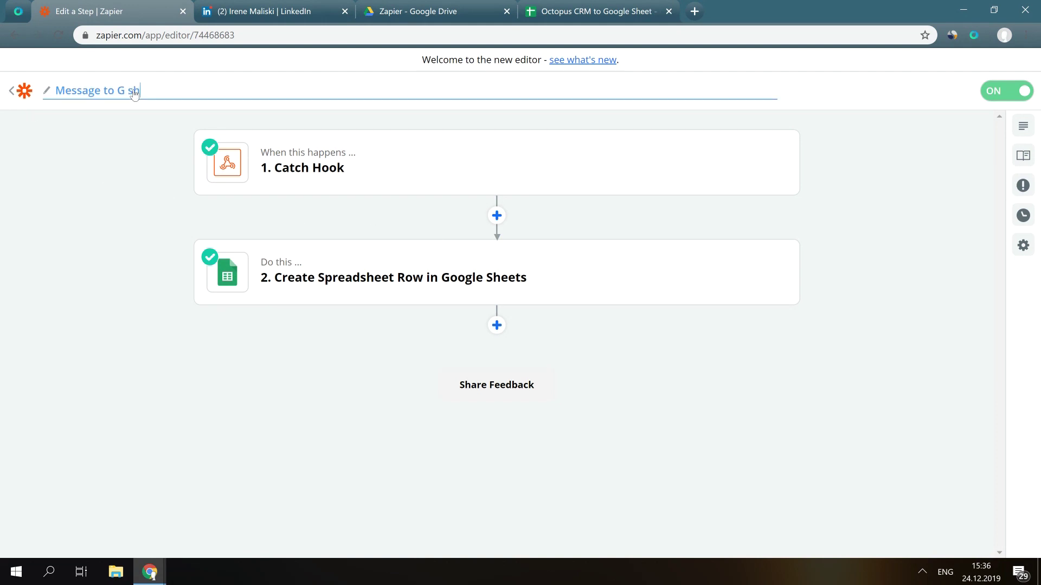
pyautogui.write('eet')
pyautogui.click(15, 92)
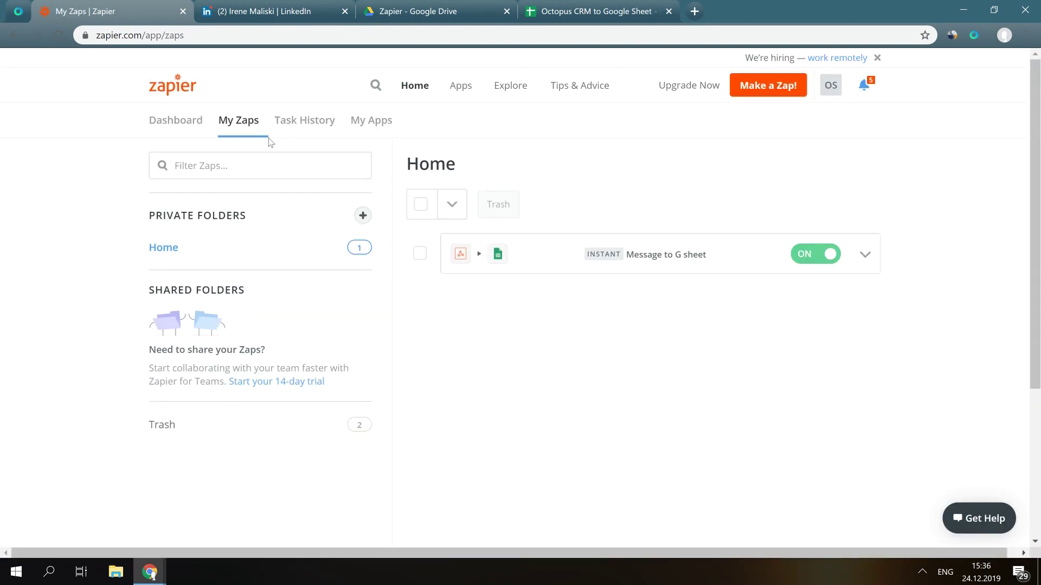
pyautogui.click(20, 12)
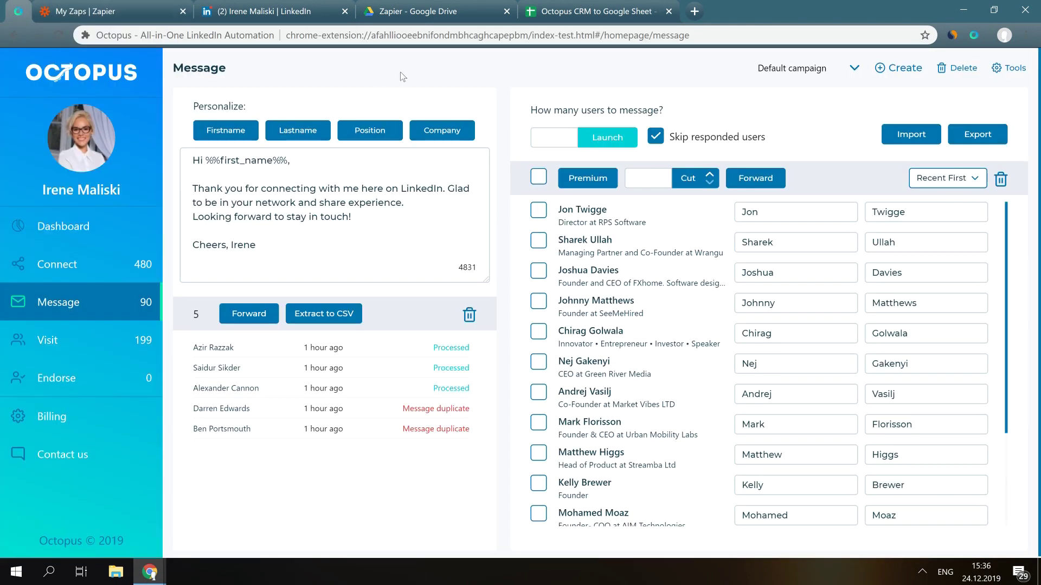
# - Launch a 10-user messaging run, stop it early, and check the new Google Sheet rows
pyautogui.click(562, 142)
pyautogui.write('10')
pyautogui.click(613, 139)
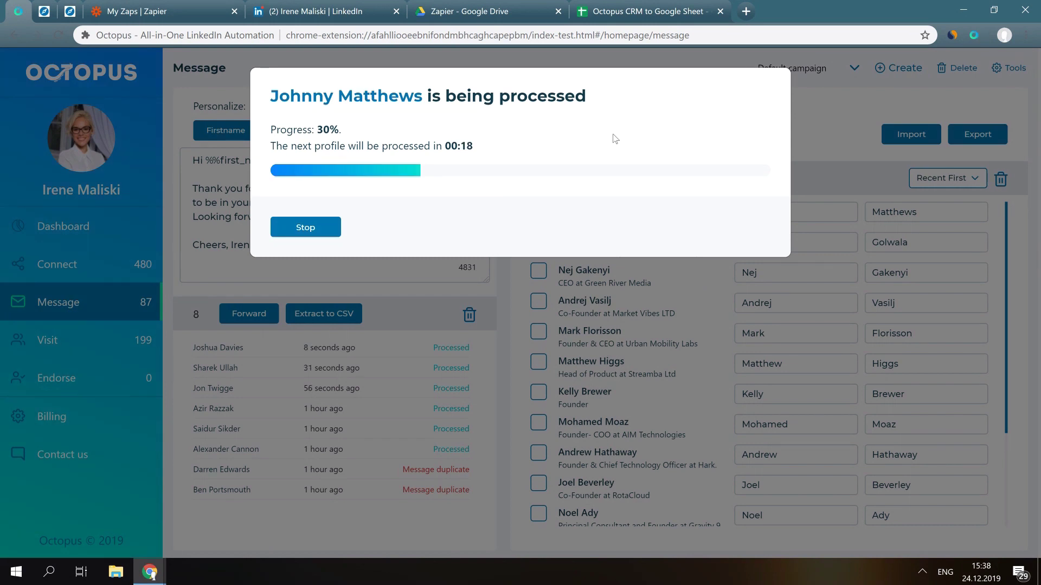
pyautogui.click(325, 226)
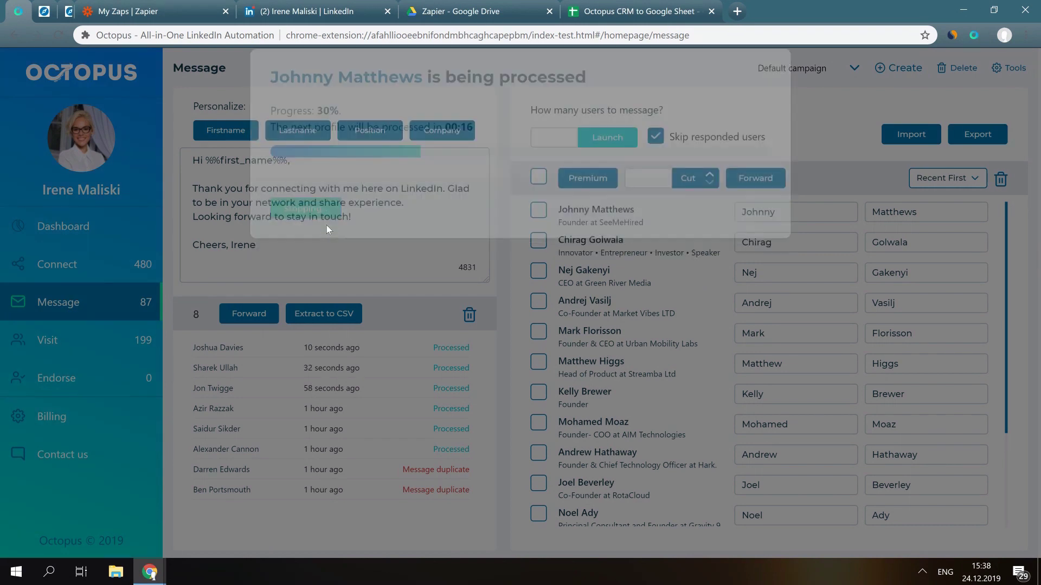
pyautogui.click(637, 8)
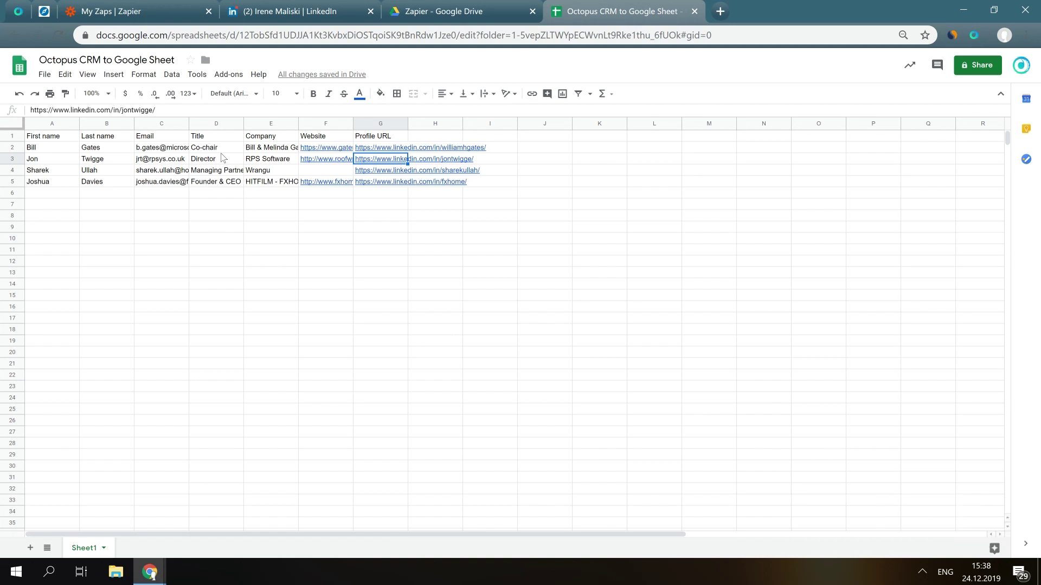
pyautogui.click(117, 6)
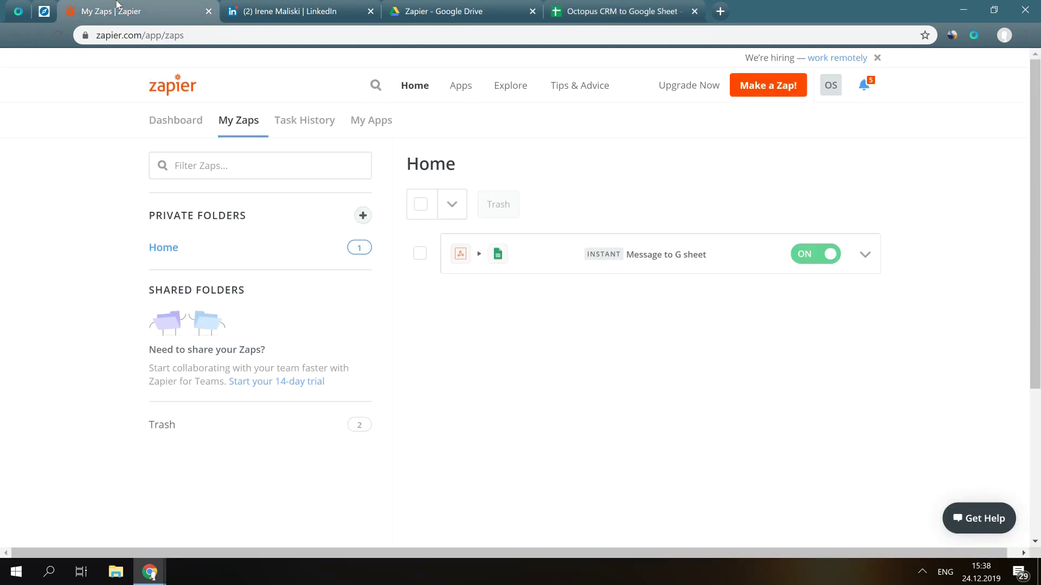
# - Inspect the Message to G sheet zap's Google Sheets step options, leaving them unchanged
pyautogui.click(561, 256)
pyautogui.click(504, 275)
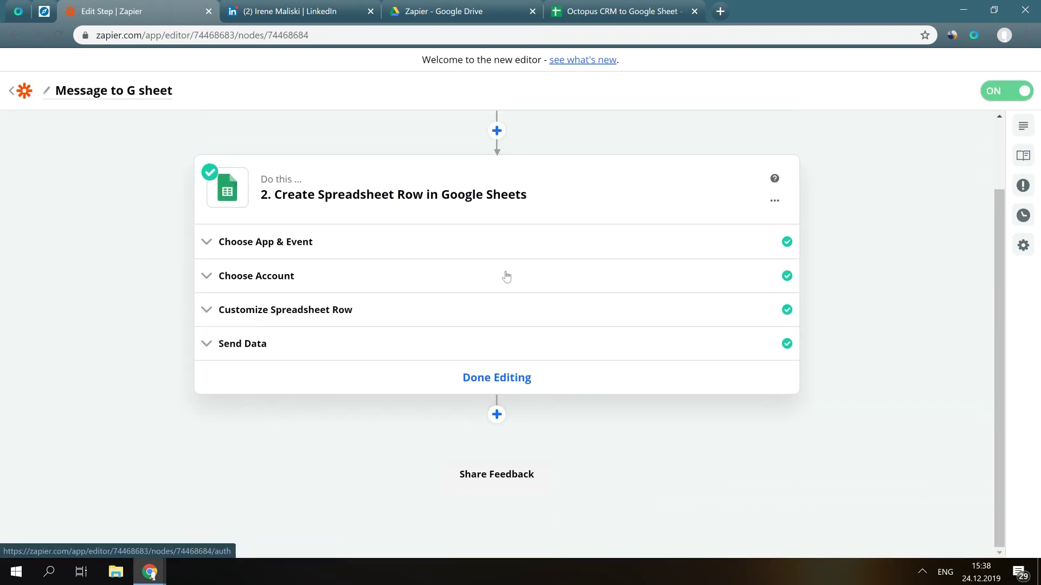
pyautogui.click(780, 207)
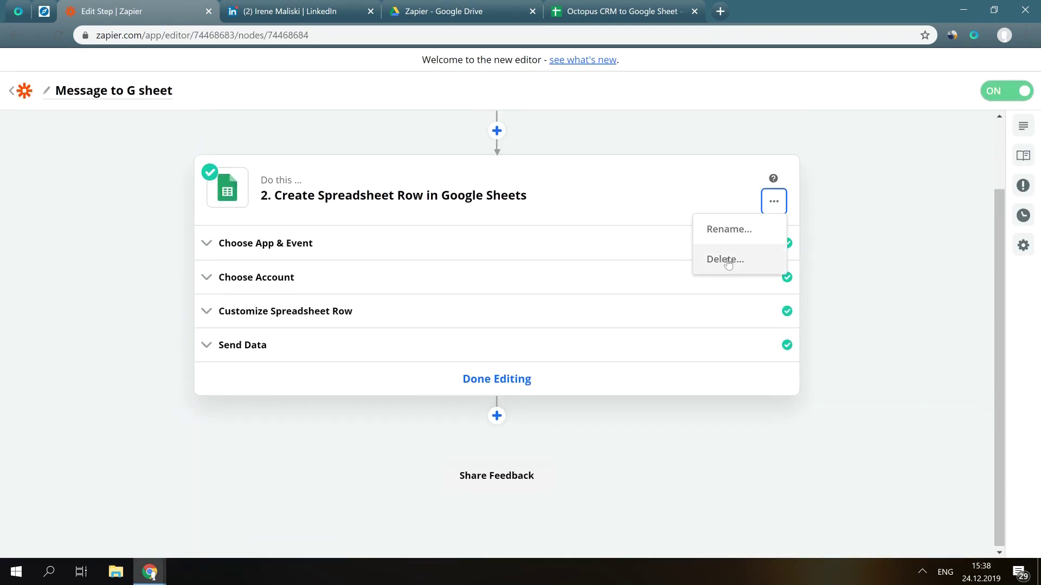
pyautogui.click(410, 139)
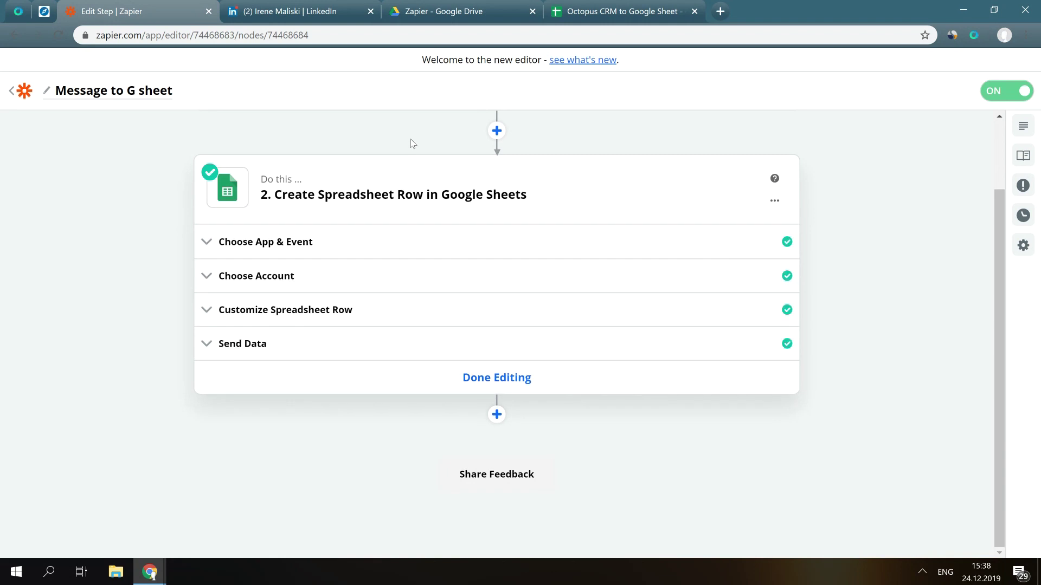
pyautogui.click(18, 11)
# - Remove the Zapier hook URL from Octopus CRM's campaign settings and save
pyautogui.click(1001, 67)
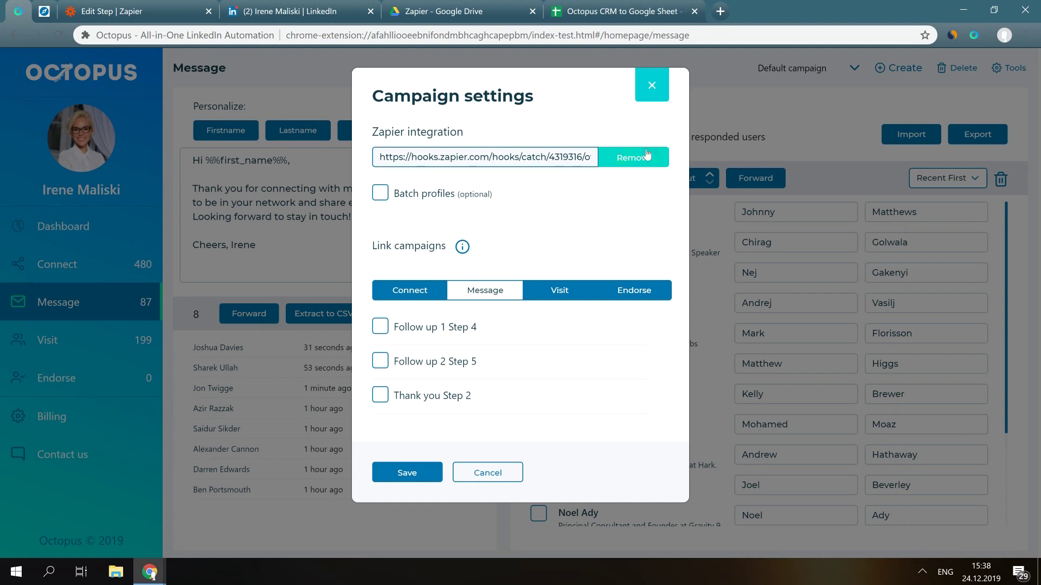
pyautogui.click(645, 157)
pyautogui.click(406, 473)
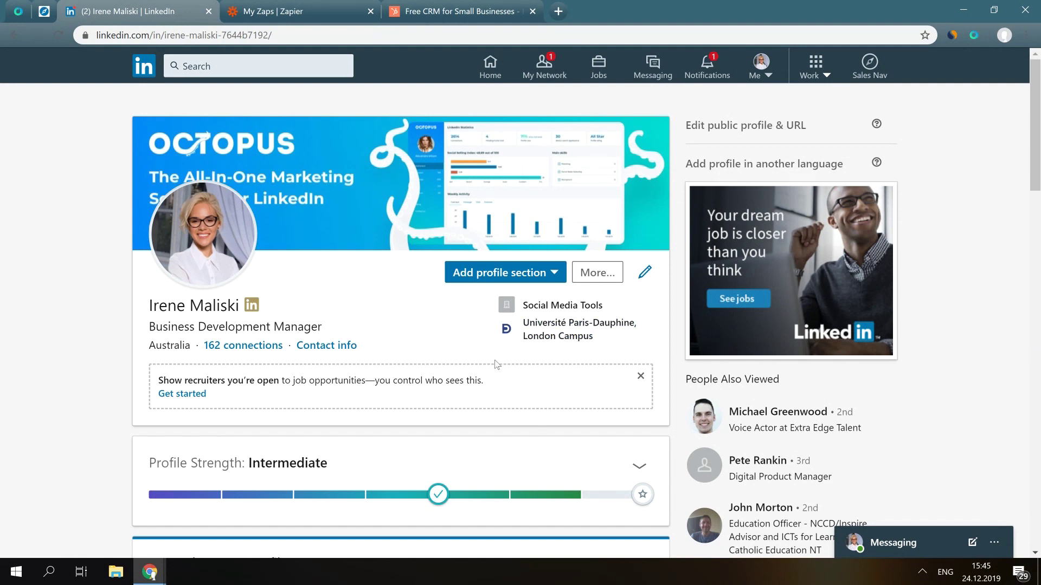
# - Switch to the HubSpot free CRM page tab
pyautogui.hotkey('ctrl', '5')
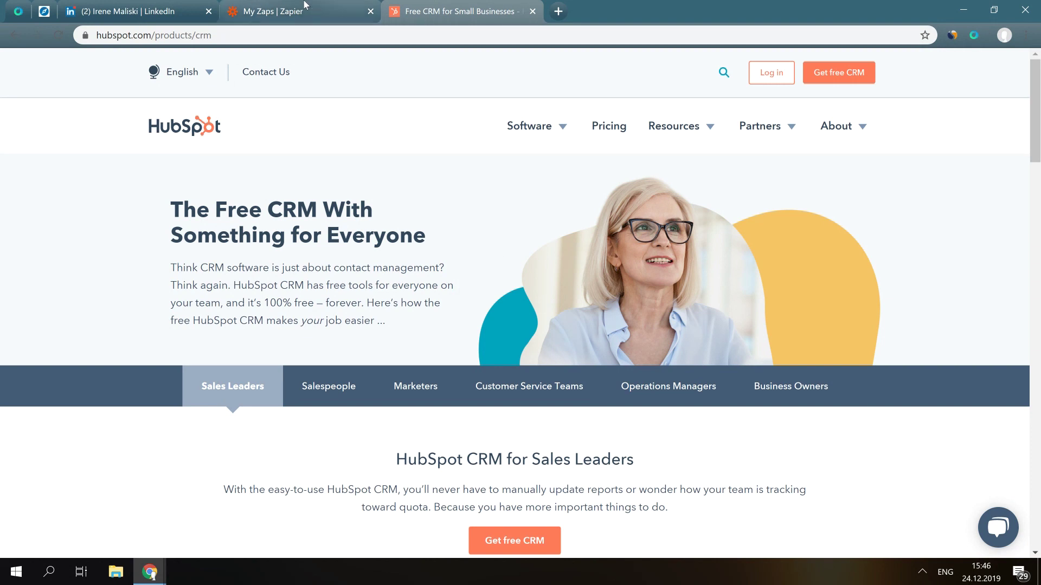
# - Switch to the 'My Zaps | Zapier' tab
pyautogui.click(282, 10)
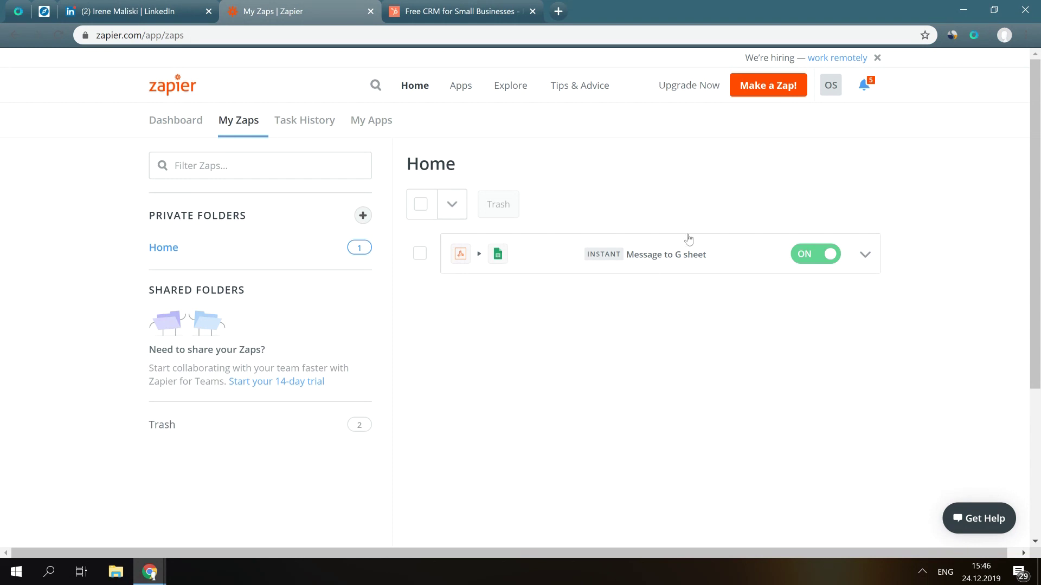
# - Create a new zap with a Webhooks by Zapier Catch Hook trigger and copy its URL
pyautogui.click(760, 95)
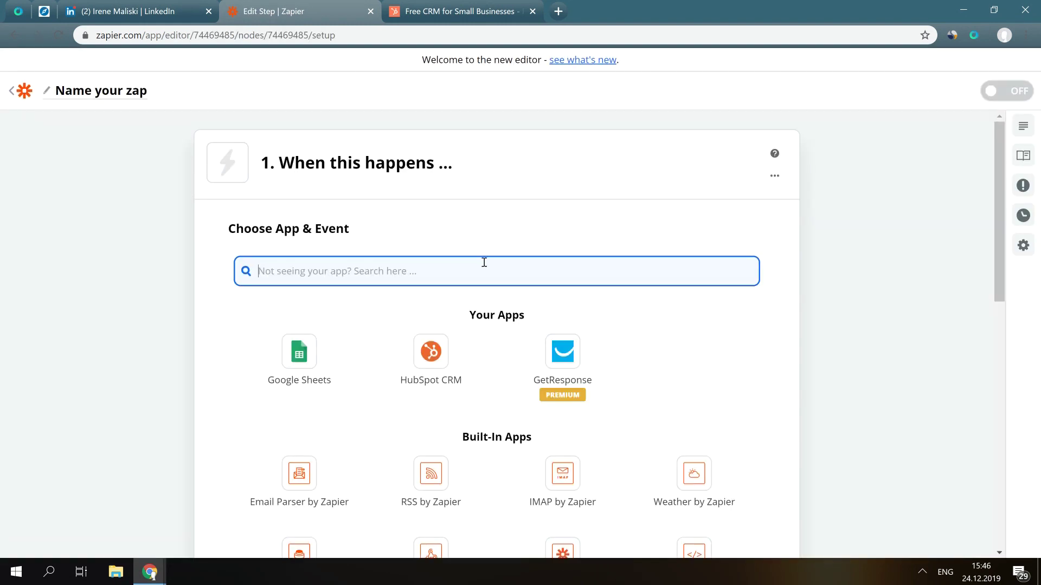
pyautogui.write('web')
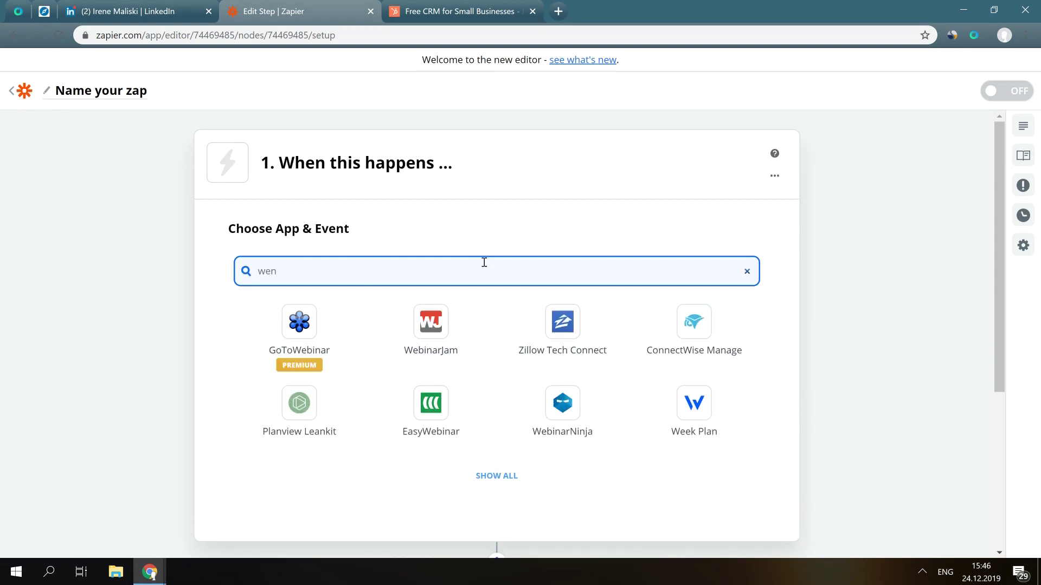
pyautogui.write('hook')
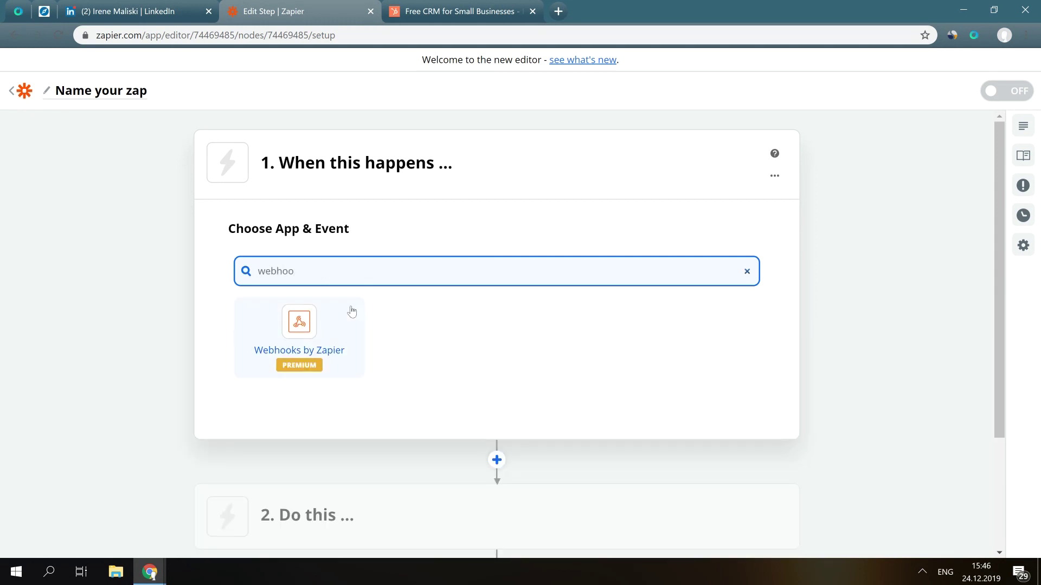
pyautogui.click(331, 323)
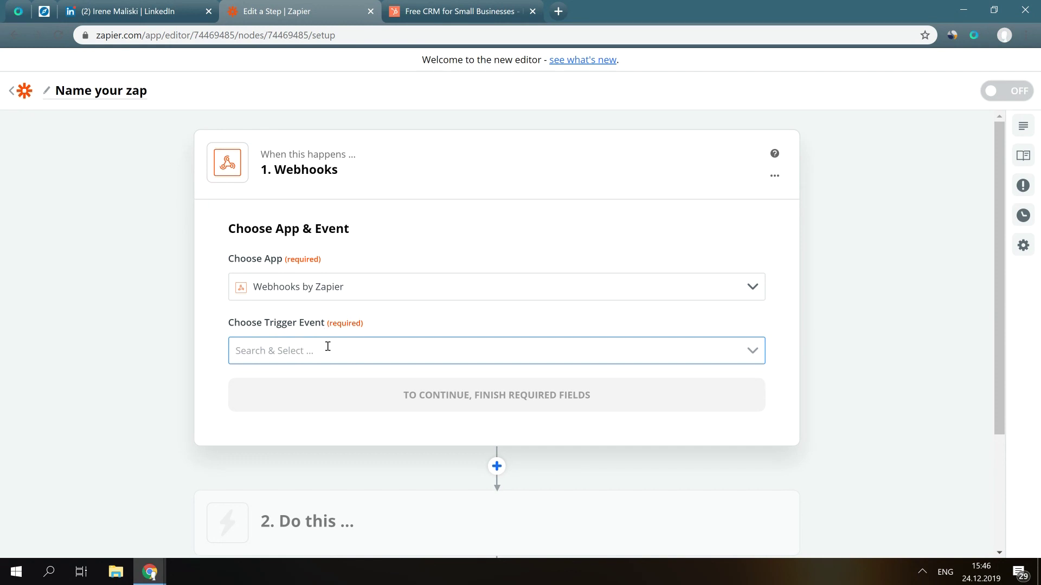
pyautogui.click(325, 346)
pyautogui.click(317, 430)
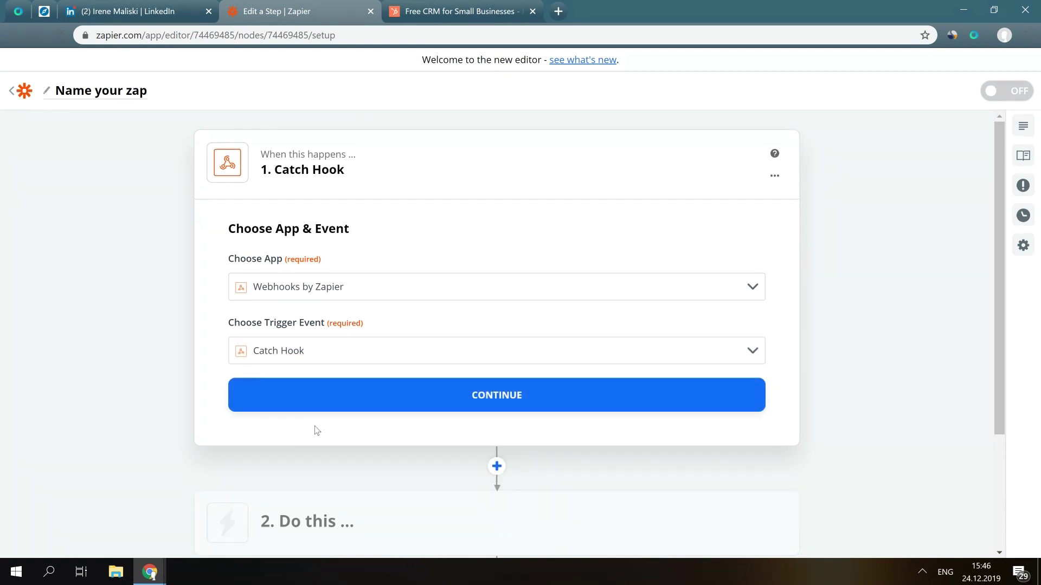
pyautogui.click(509, 402)
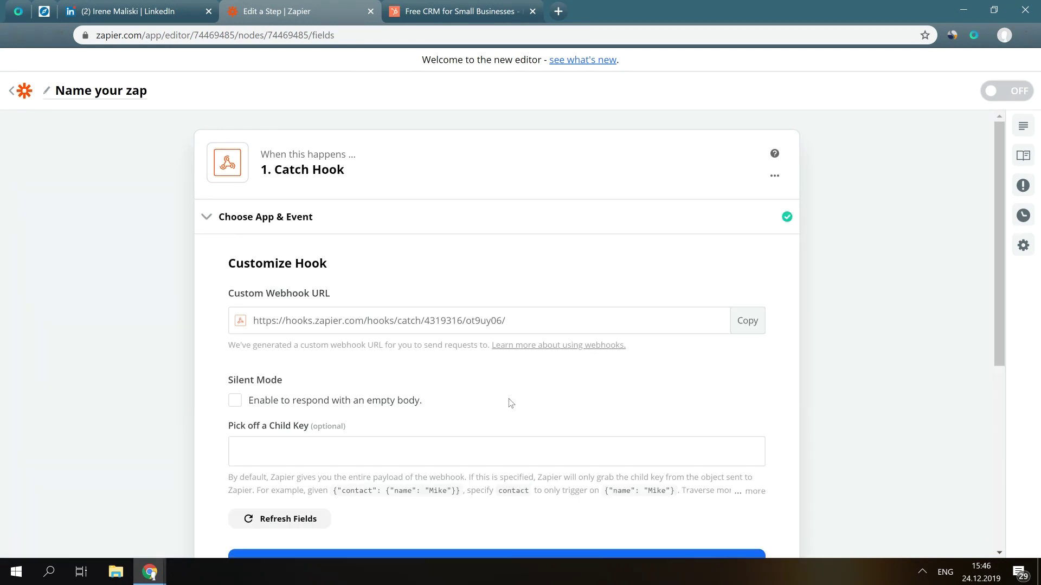
pyautogui.click(754, 328)
# - Paste the new catch-hook URL into Octopus CRM's Webhook field, test it, and save
pyautogui.click(18, 11)
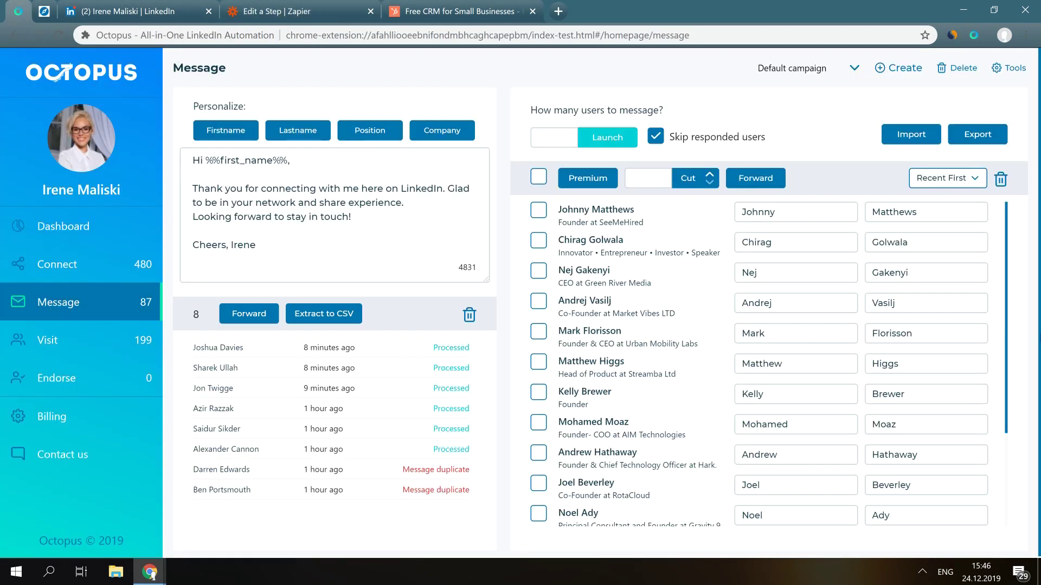
pyautogui.click(1006, 68)
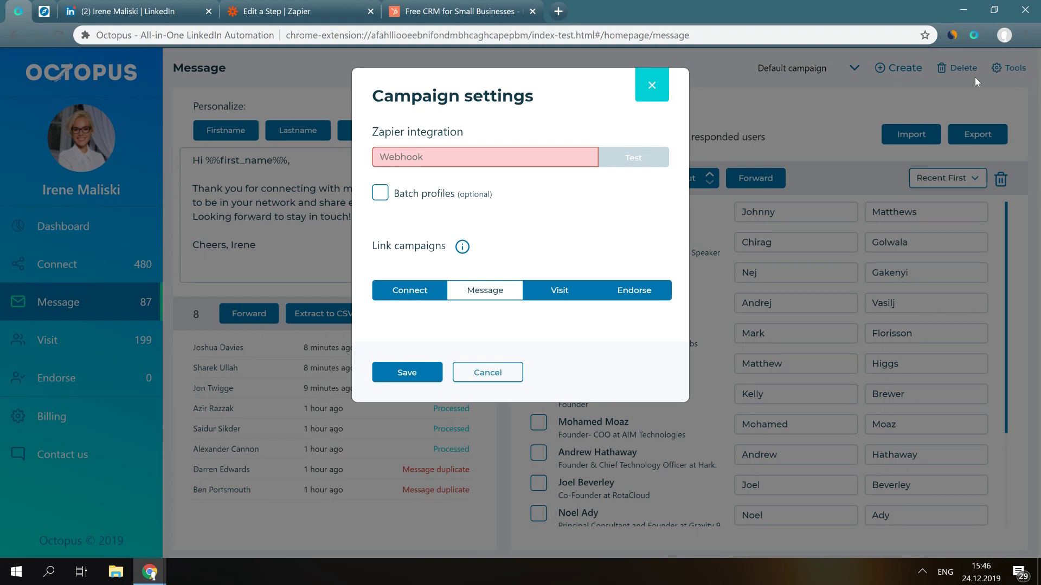
pyautogui.click(553, 156)
pyautogui.hotkey('ctrl', 'v')
pyautogui.click(631, 159)
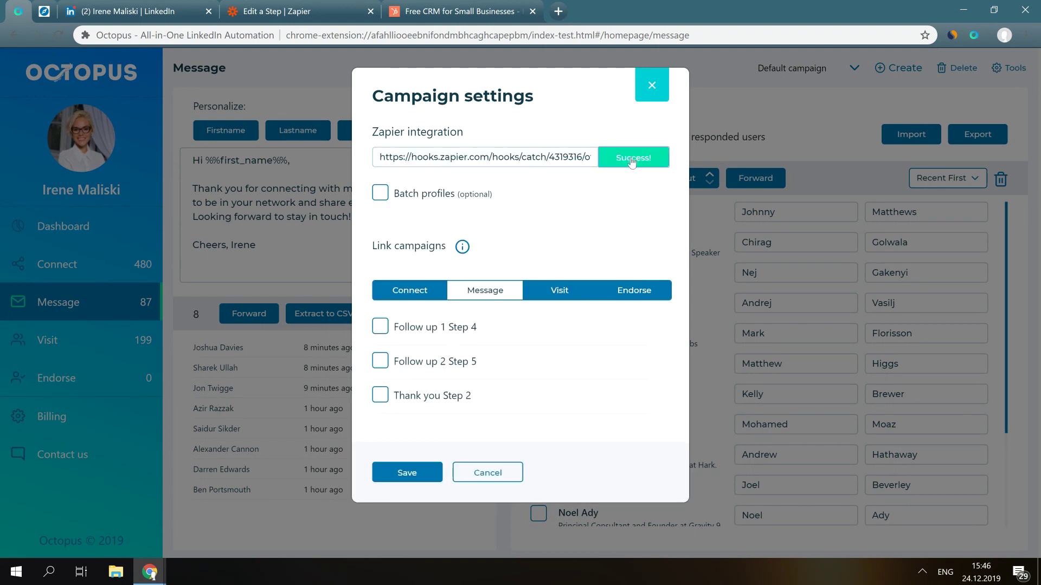
pyautogui.click(406, 471)
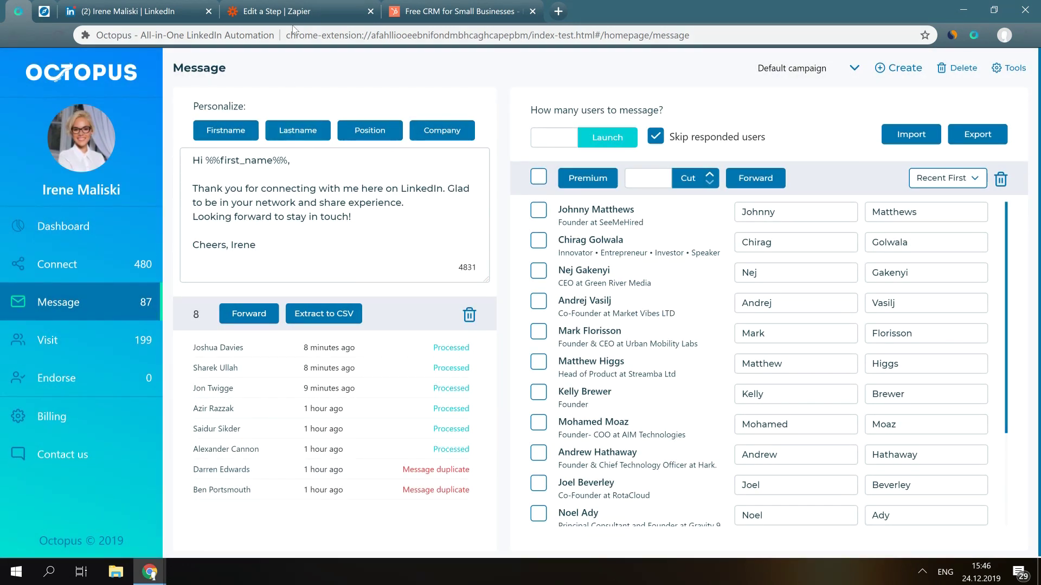
# - Test the Catch Hook trigger by pulling a sample from the webhook
pyautogui.click(301, 12)
pyautogui.scroll(-1, 482, 194)
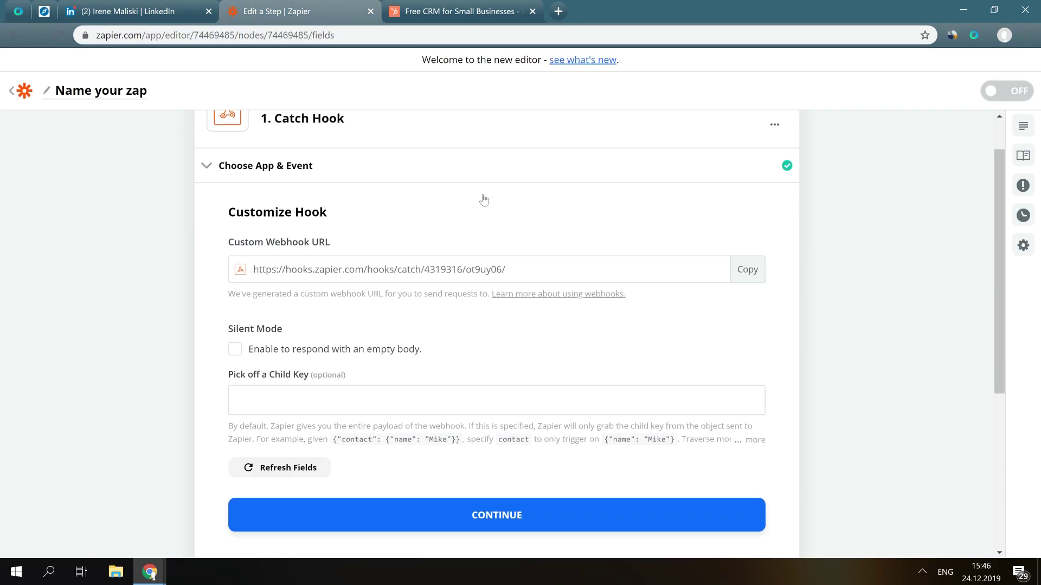
pyautogui.click(465, 506)
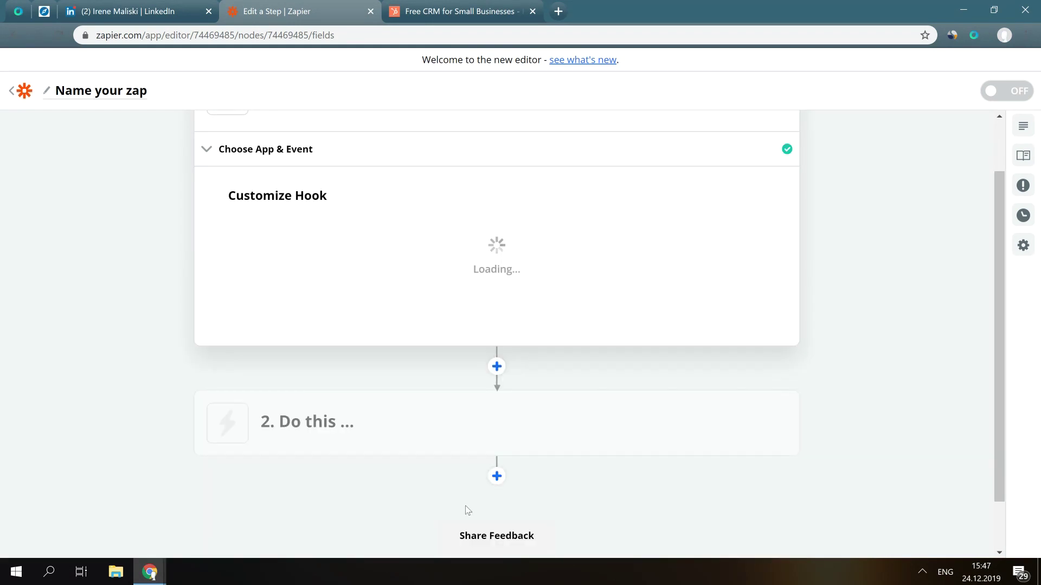
pyautogui.click(352, 304)
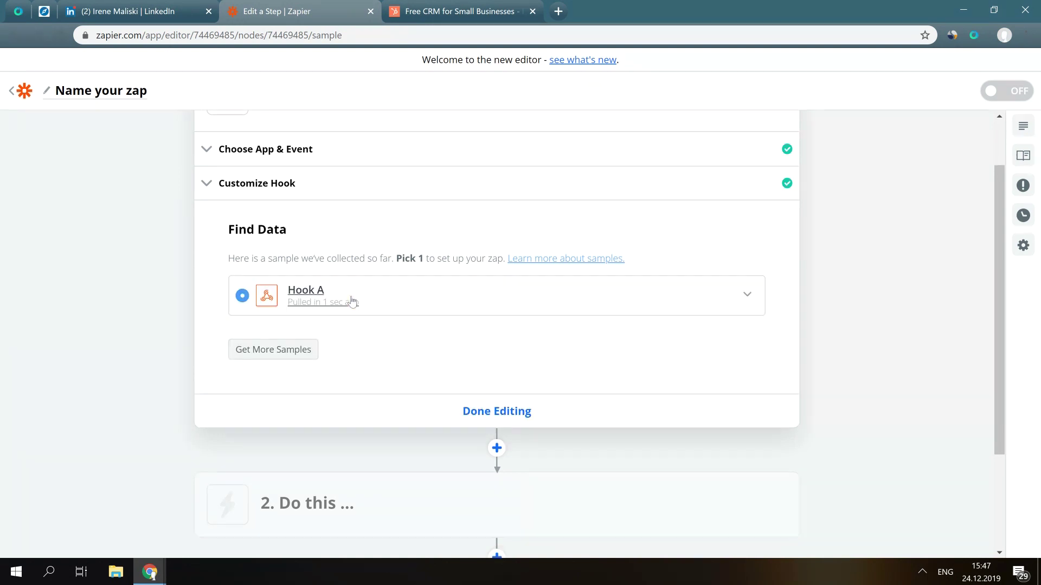
# - Review the Hook A sample's fields and finish editing the trigger
pyautogui.click(748, 300)
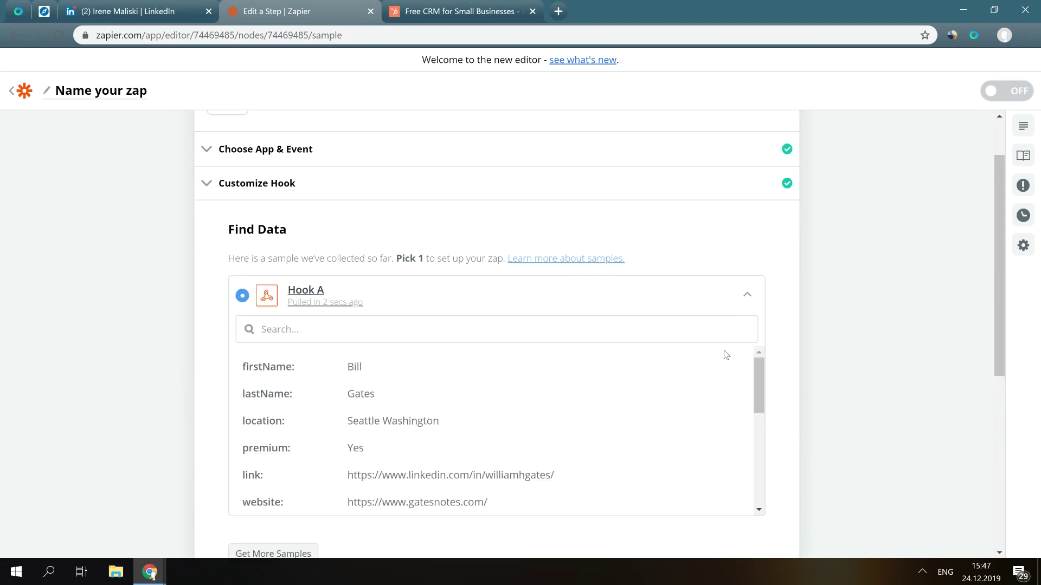
pyautogui.scroll(-1, 726, 356)
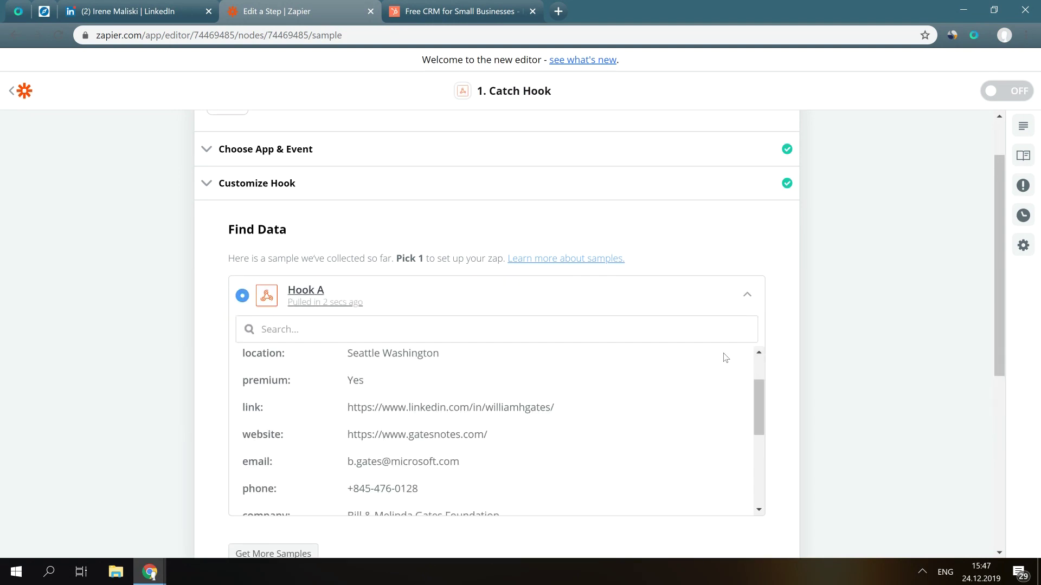
pyautogui.scroll(-1, 726, 358)
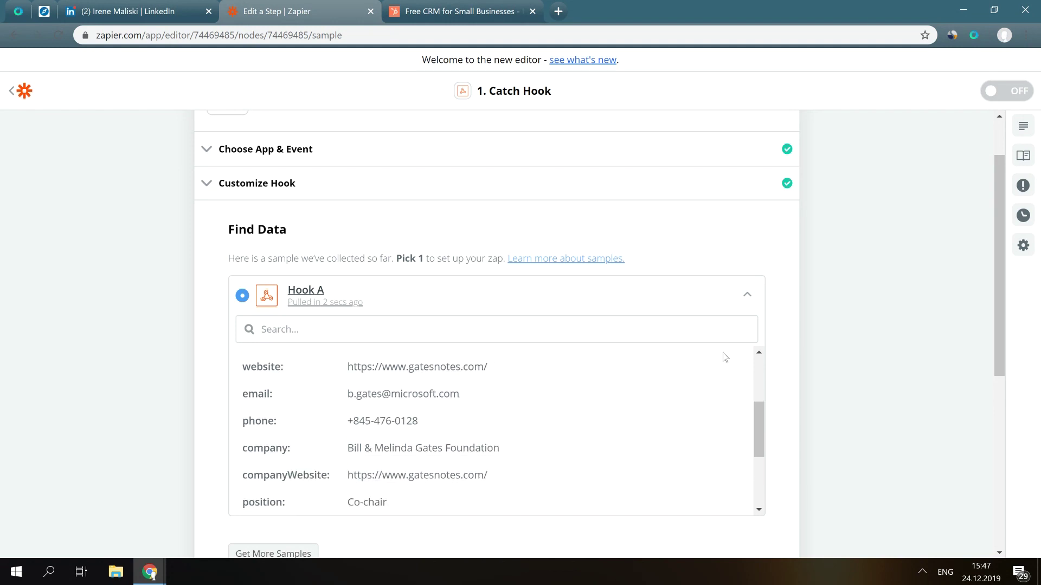
pyautogui.scroll(-1, 725, 358)
pyautogui.scroll(-1, 726, 357)
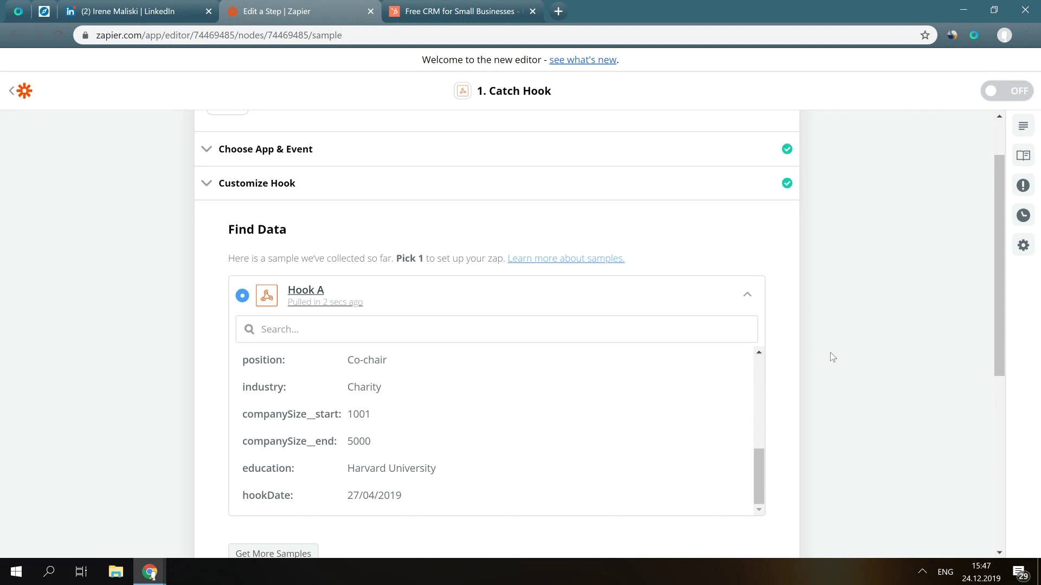
pyautogui.scroll(-1, 830, 352)
pyautogui.scroll(-1, 418, 506)
pyautogui.click(495, 470)
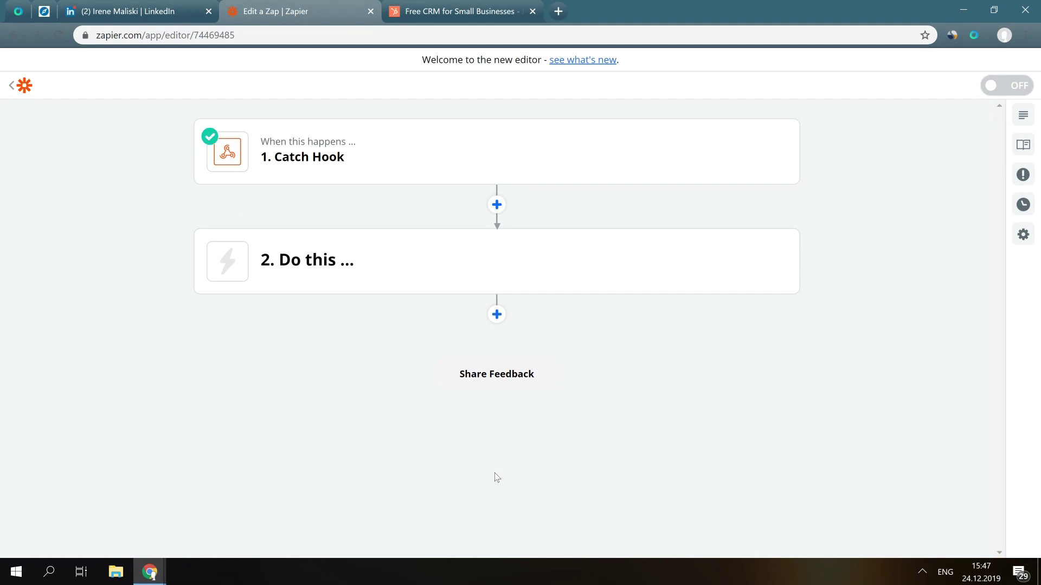
# - Set step 2 to the HubSpot CRM Create or Update Contact action
pyautogui.moveTo(499, 279)
pyautogui.click(431, 272)
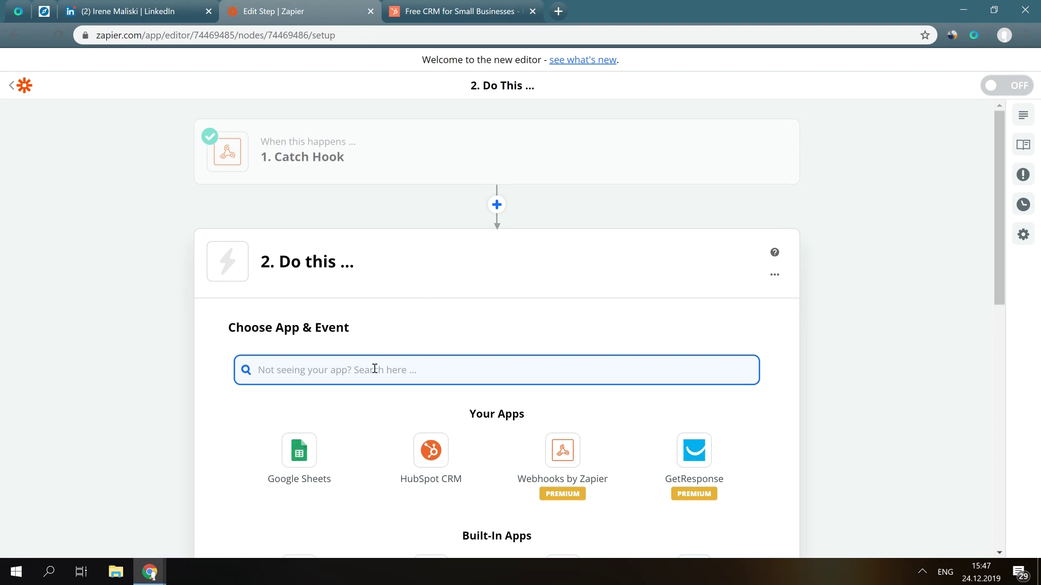
pyautogui.write('hubs')
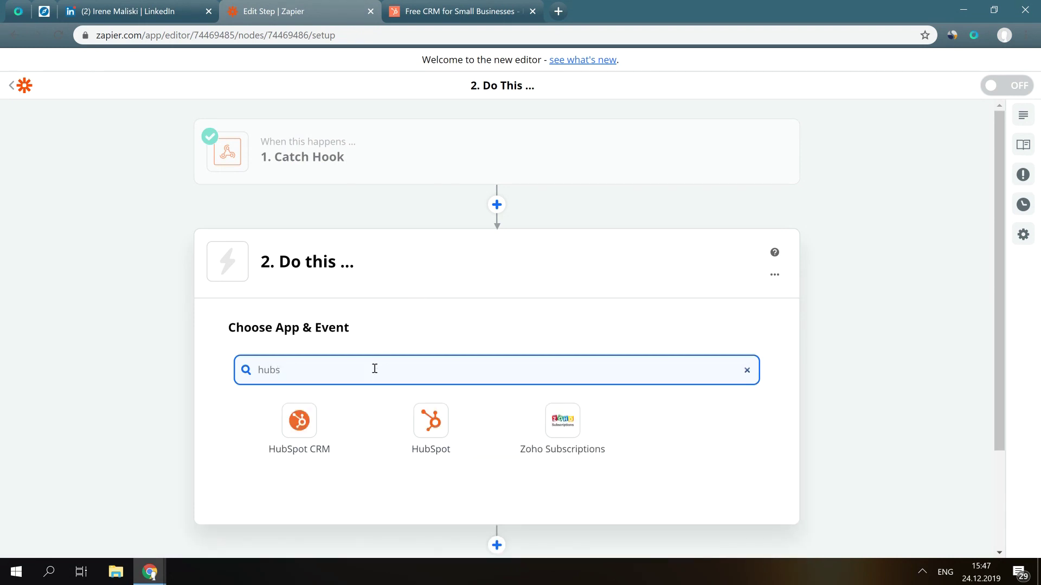
pyautogui.click(302, 429)
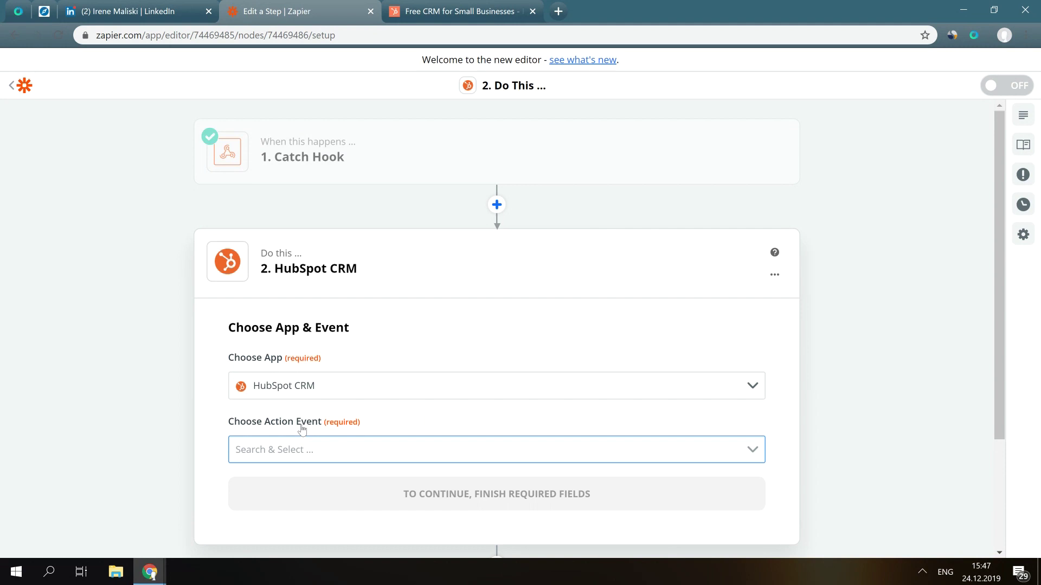
pyautogui.click(302, 444)
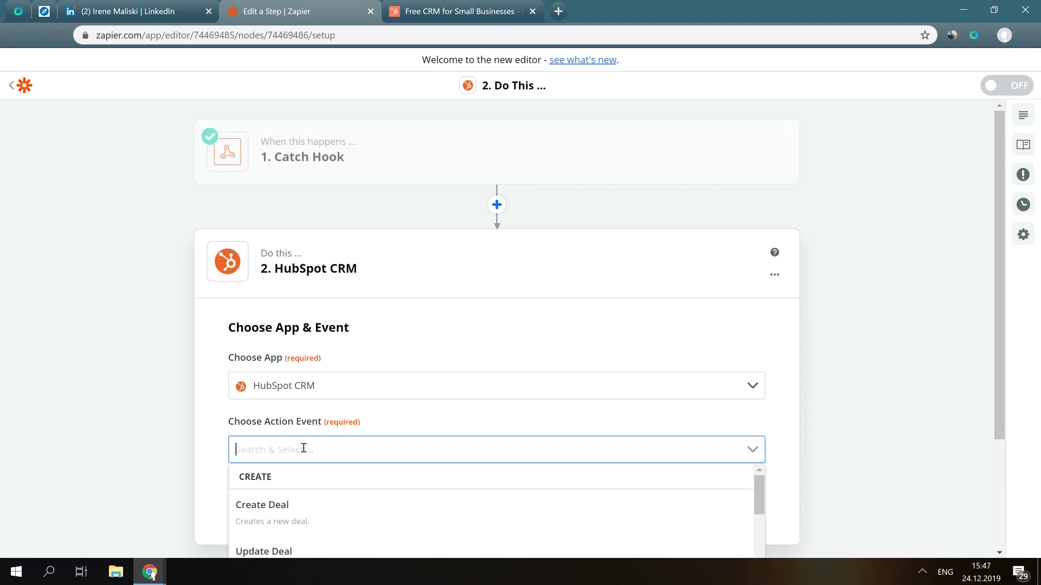
pyautogui.scroll(-2, 302, 444)
pyautogui.scroll(-1, 337, 425)
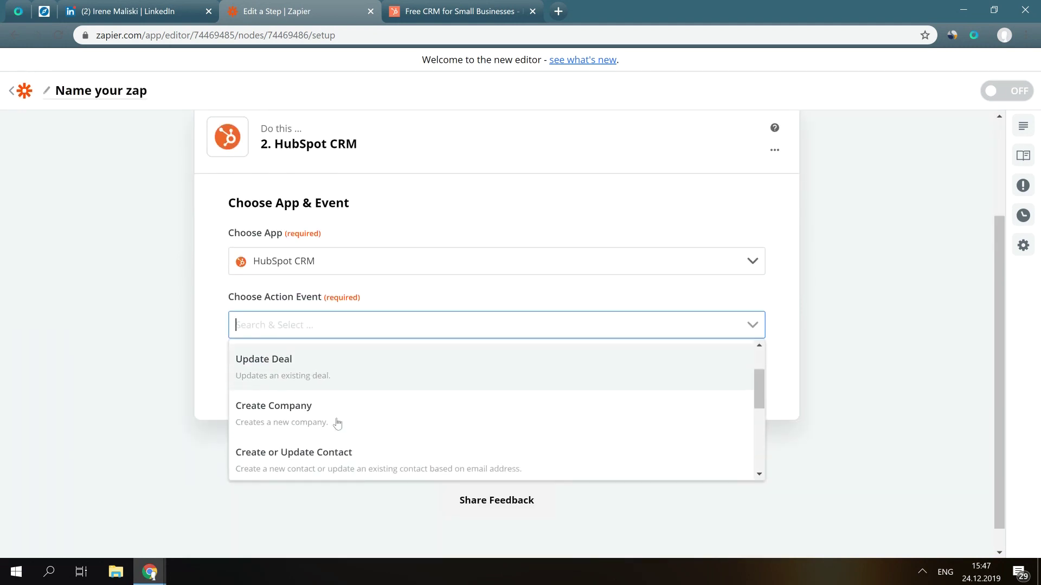
pyautogui.scroll(1, 337, 424)
pyautogui.scroll(-1, 337, 424)
pyautogui.click(326, 460)
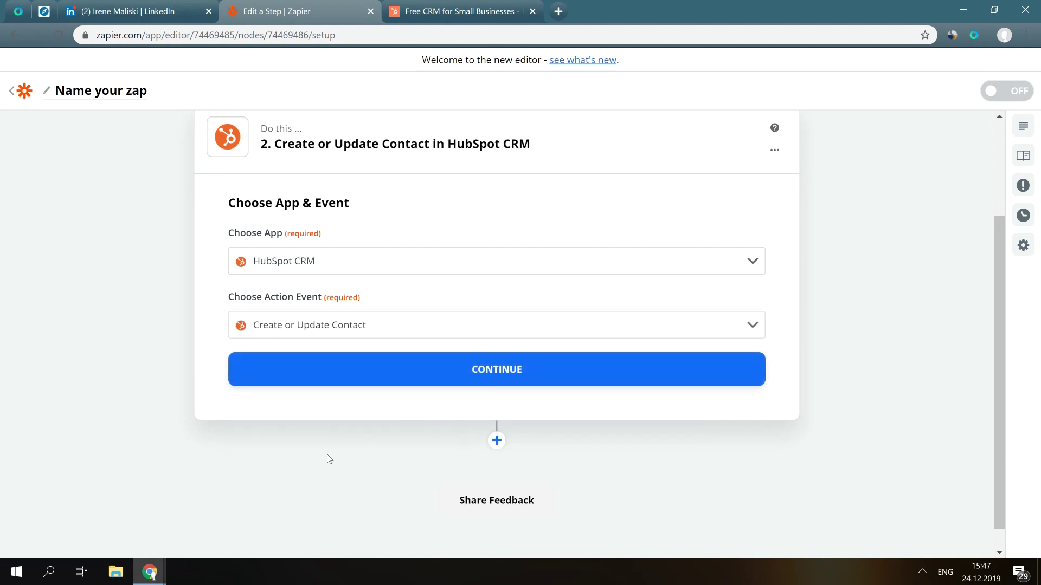
pyautogui.click(484, 379)
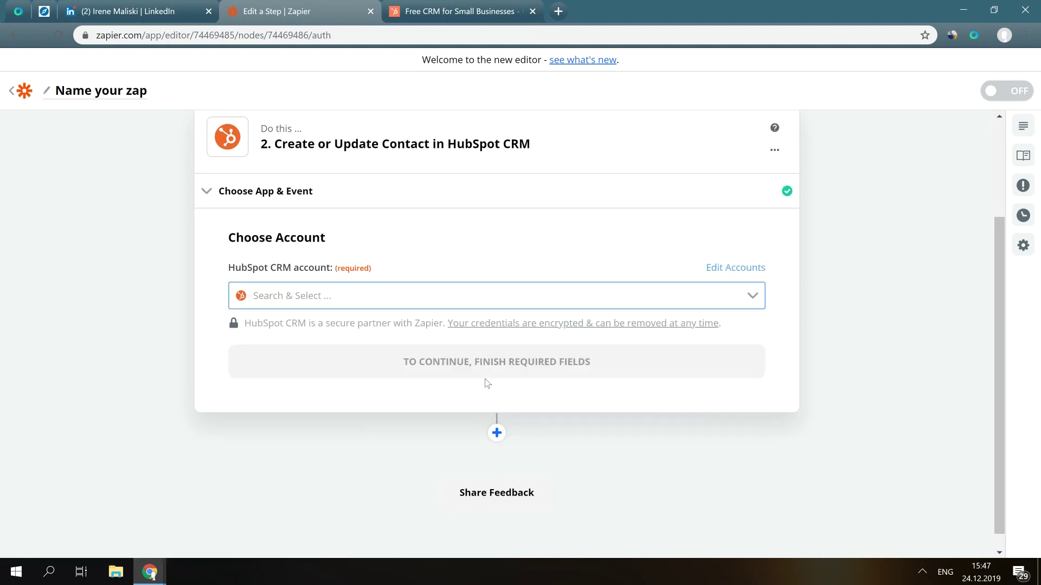
# - Connect the existing HubSpot CRM account and proceed to field setup
pyautogui.click(750, 295)
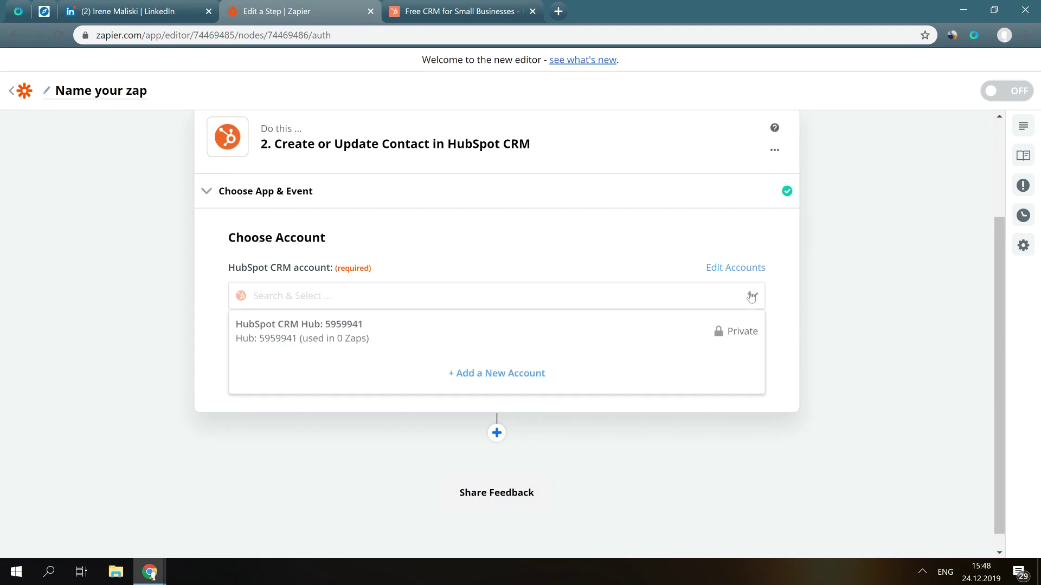
pyautogui.click(338, 332)
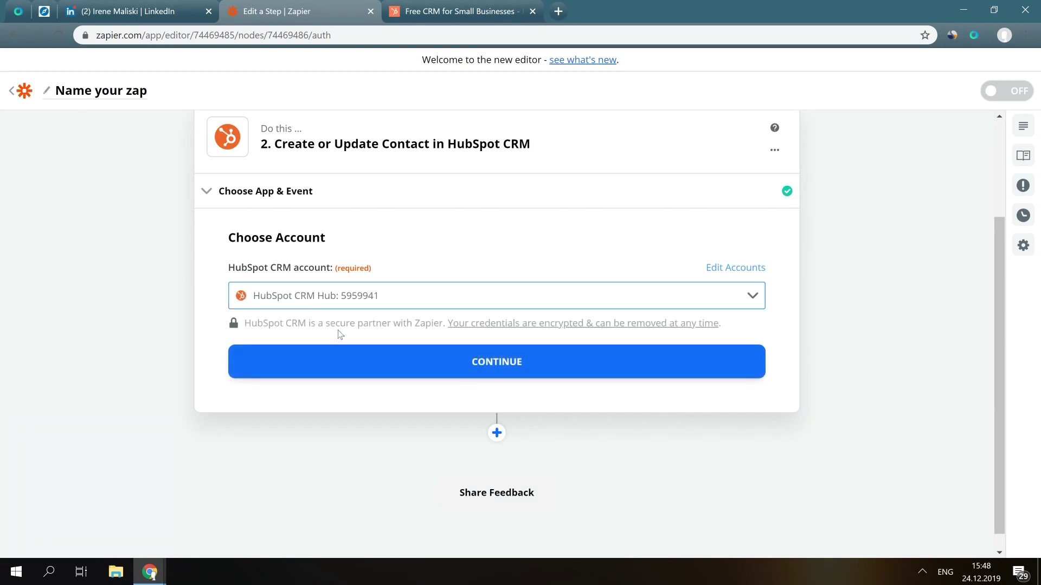
pyautogui.click(380, 359)
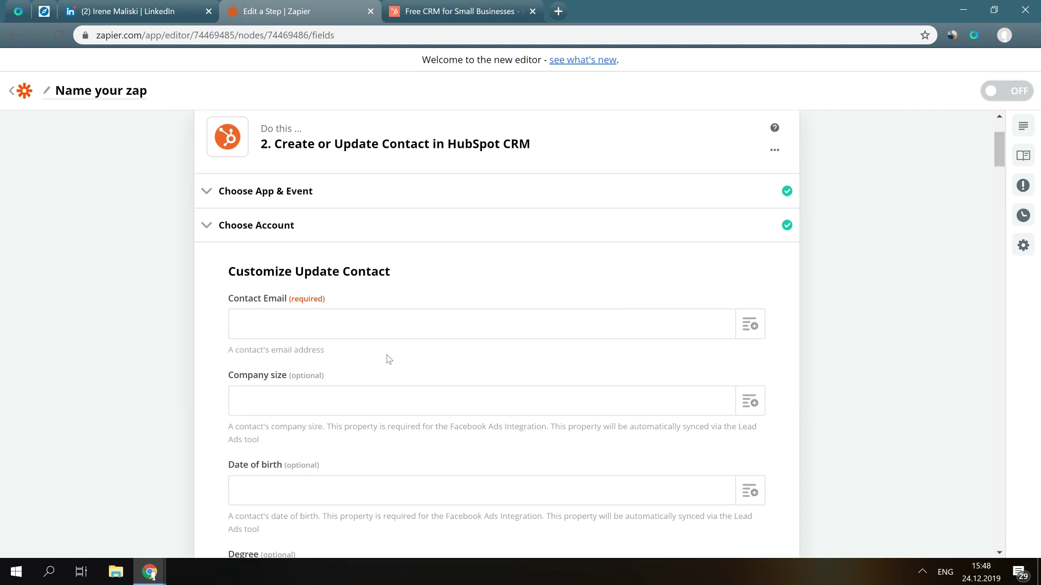
# - Map Contact Email to the hook's email and Company size to Company Size Start
pyautogui.click(752, 324)
pyautogui.click(502, 415)
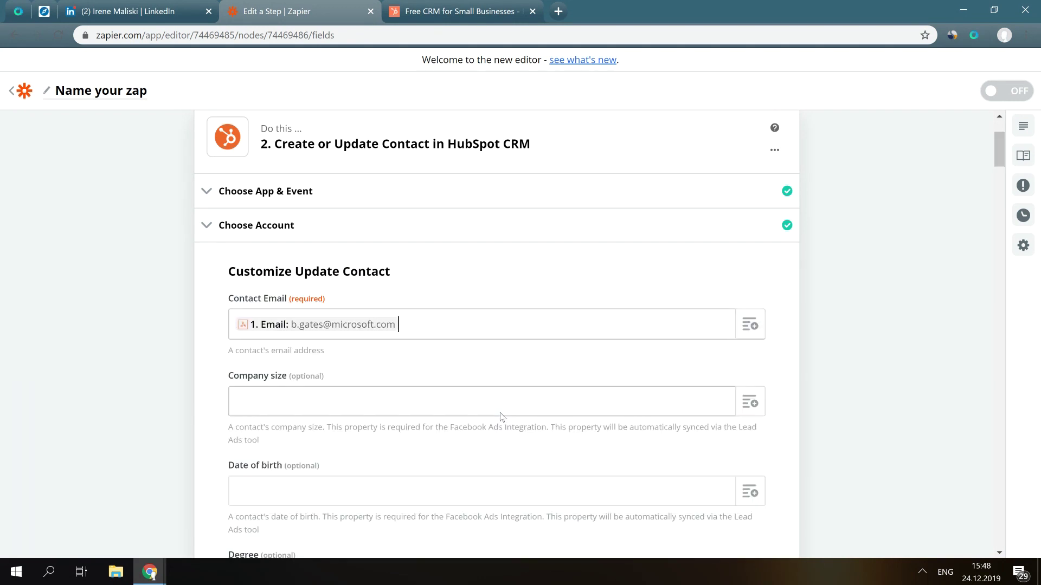
pyautogui.scroll(-2, 586, 360)
pyautogui.click(753, 326)
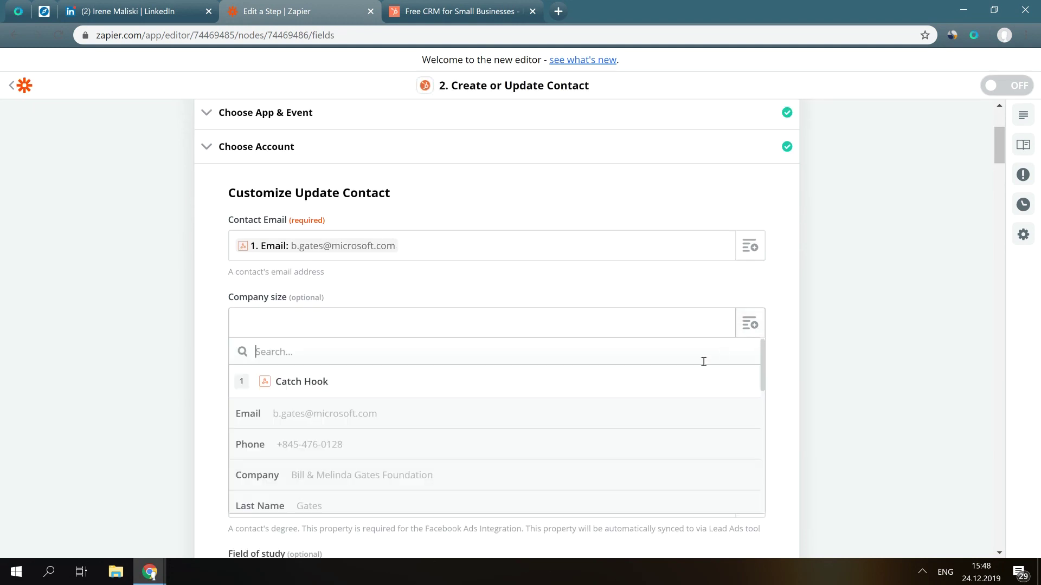
pyautogui.scroll(-5, 672, 395)
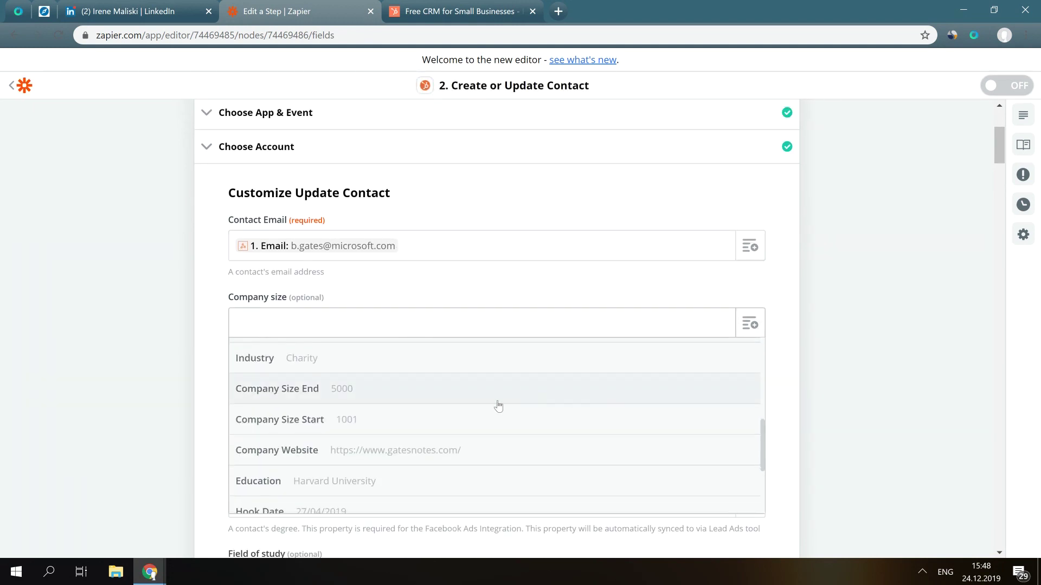
pyautogui.click(441, 421)
# - Map Linkedin ID to the hook's Link value and Job function to the hook's Position
pyautogui.scroll(-6, 801, 402)
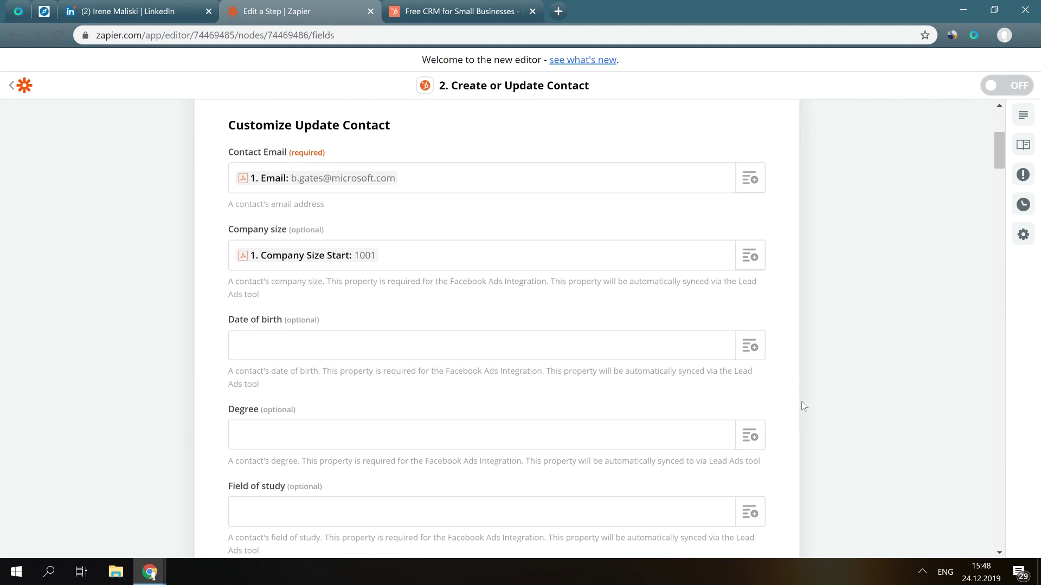
pyautogui.scroll(-13, 801, 403)
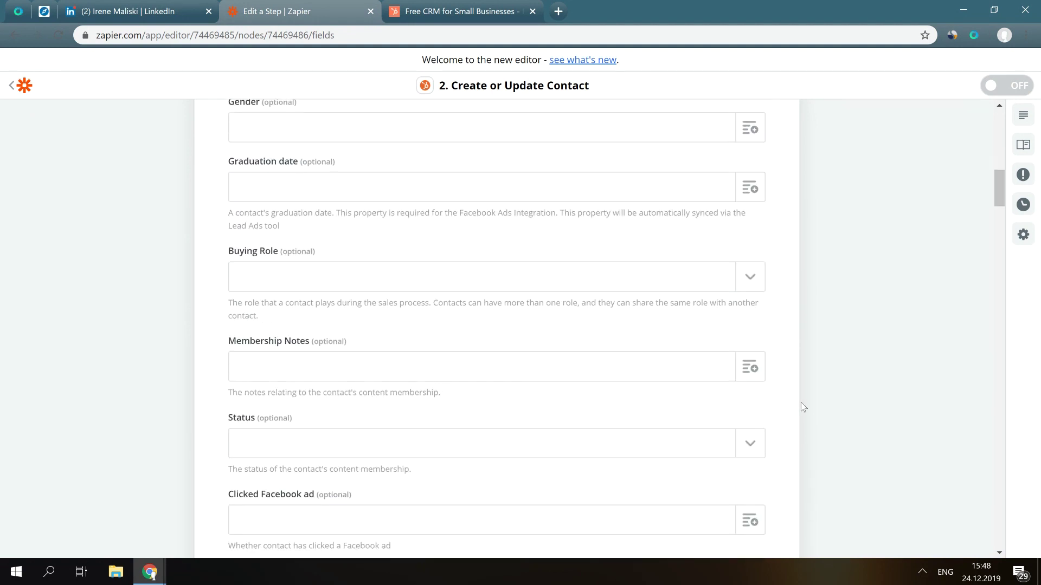
pyautogui.scroll(-3, 801, 402)
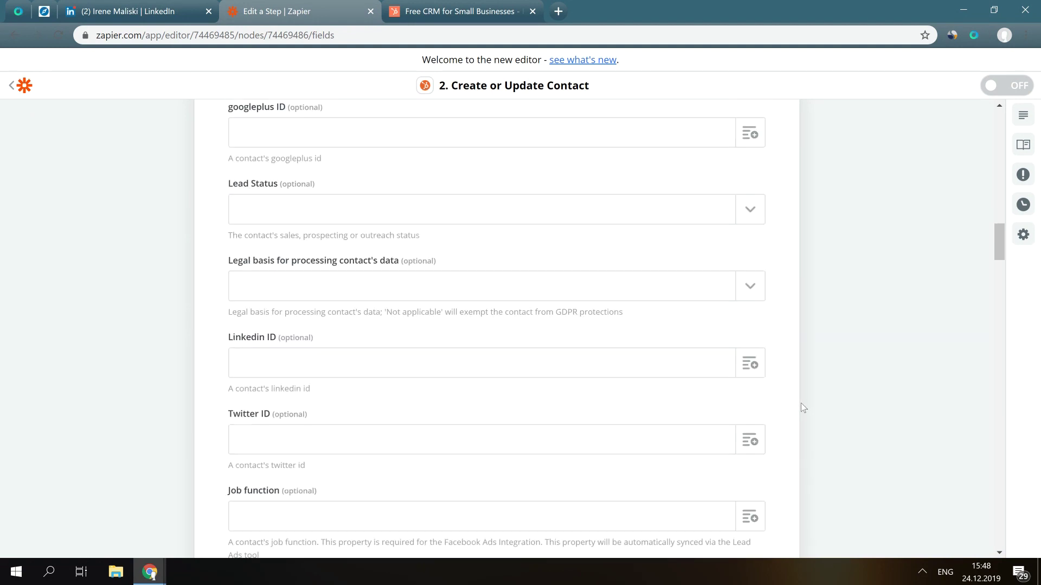
pyautogui.click(752, 371)
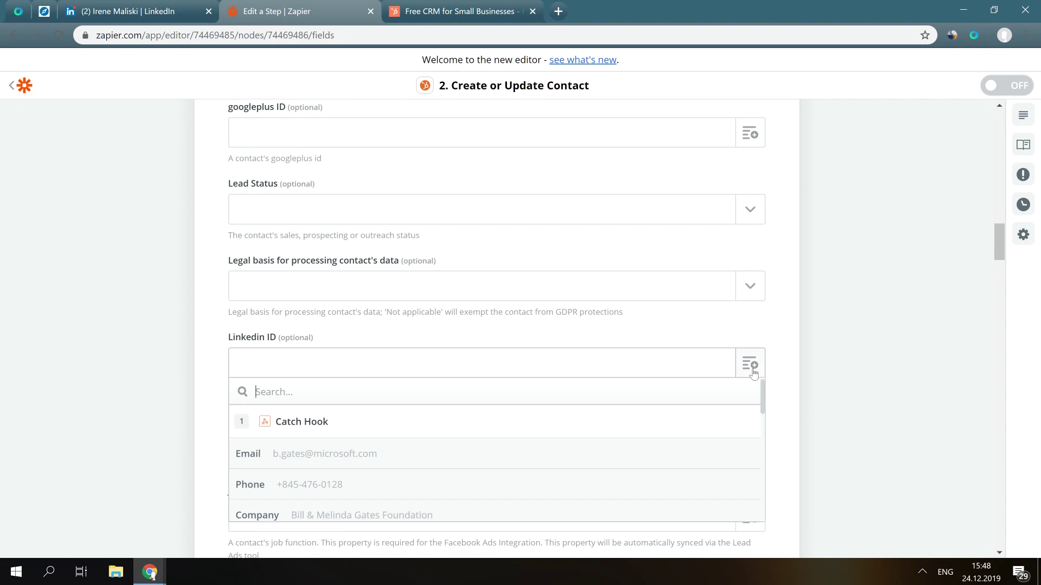
pyautogui.scroll(-4, 688, 428)
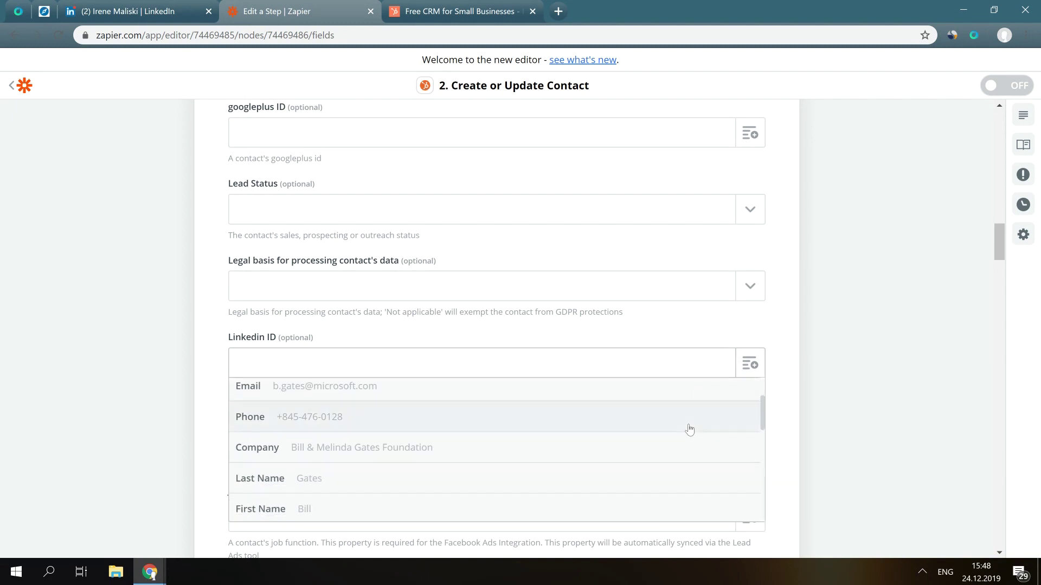
pyautogui.click(505, 431)
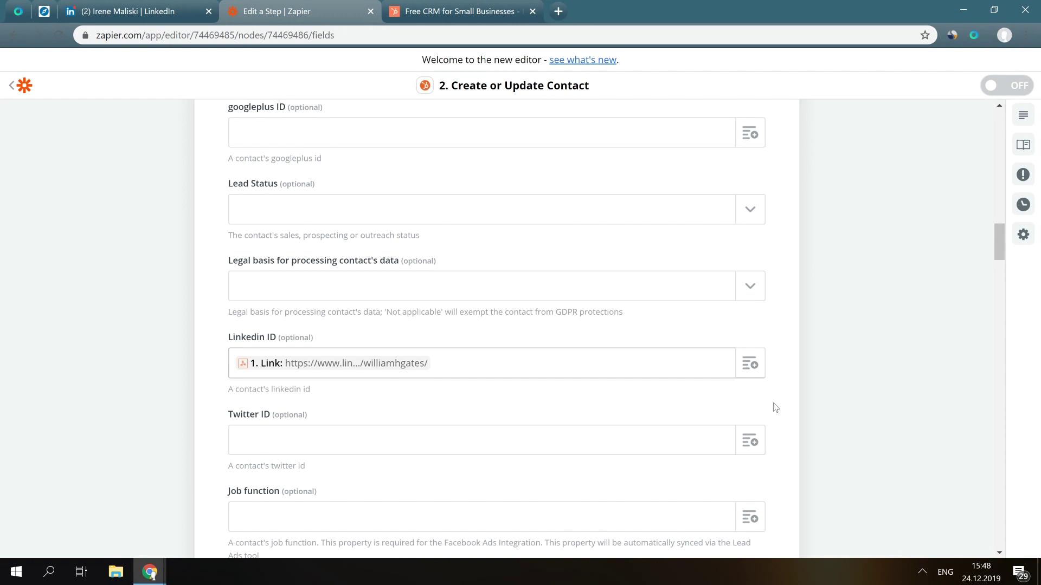
pyautogui.scroll(-3, 776, 407)
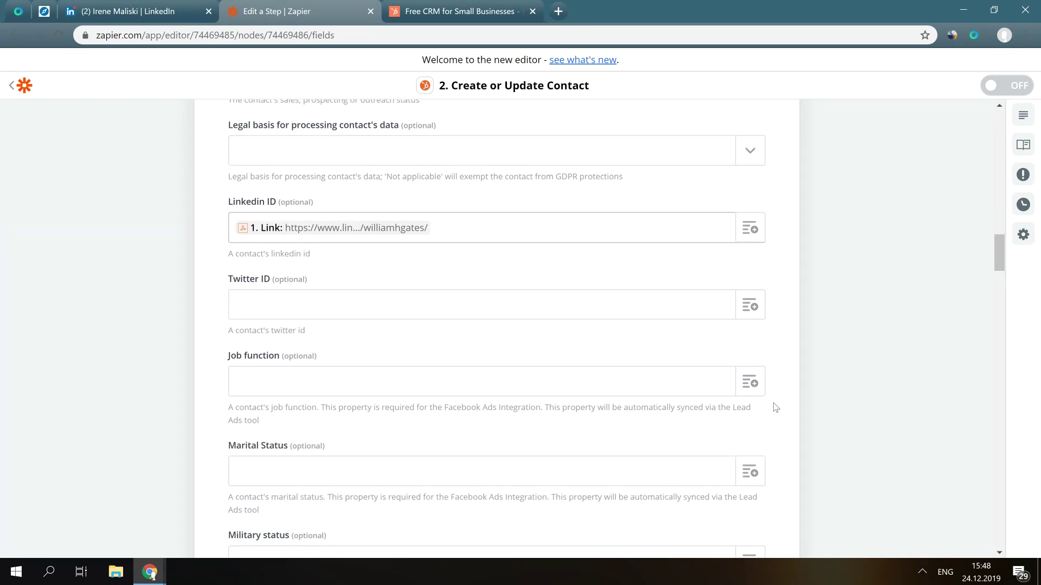
pyautogui.click(741, 389)
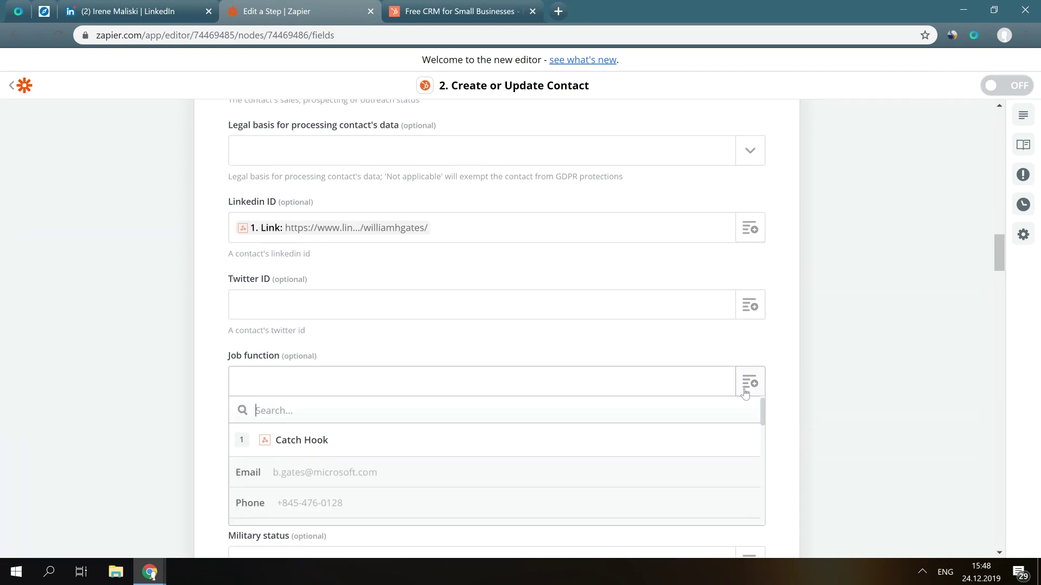
pyautogui.scroll(-5, 652, 463)
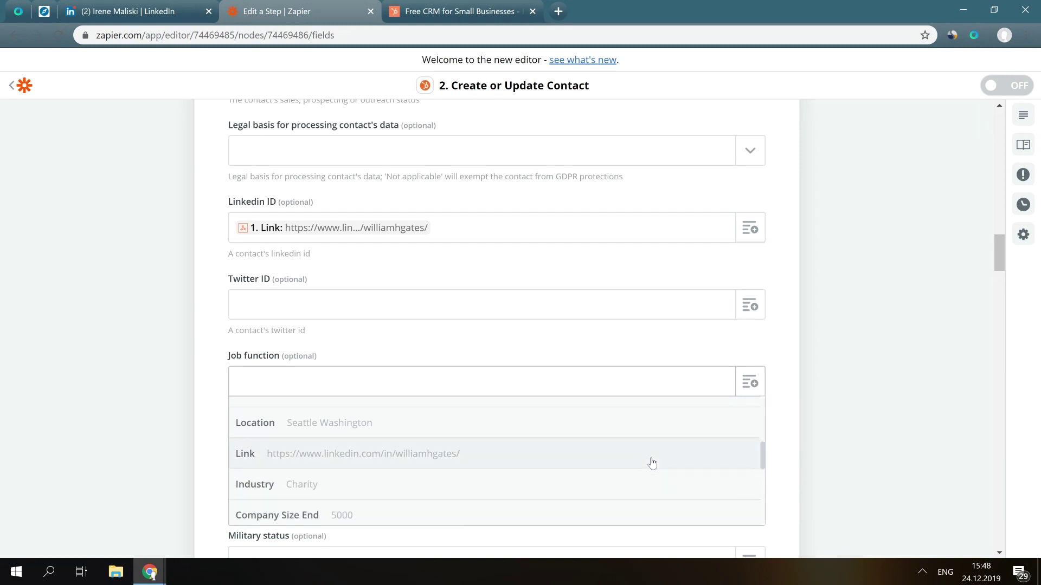
pyautogui.scroll(-5, 652, 463)
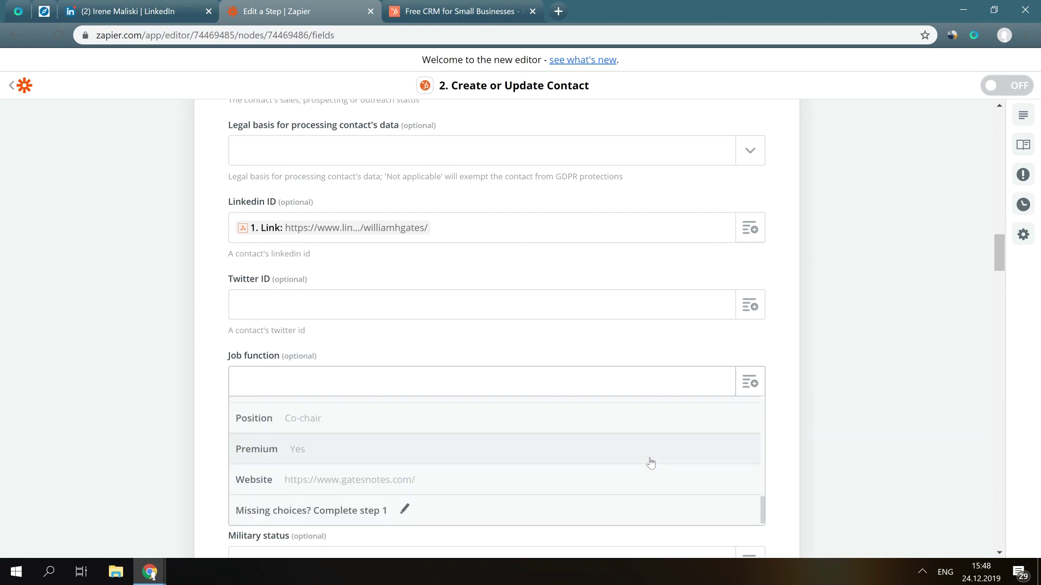
pyautogui.click(385, 420)
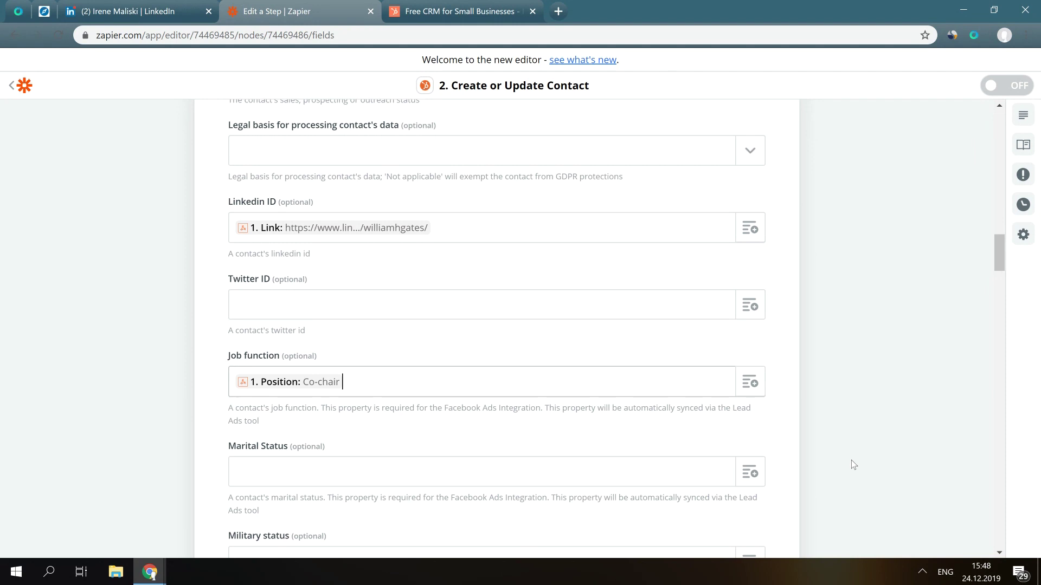
# - Fill First Name and Last Name with the hook's first name and last name values
pyautogui.scroll(-5, 789, 434)
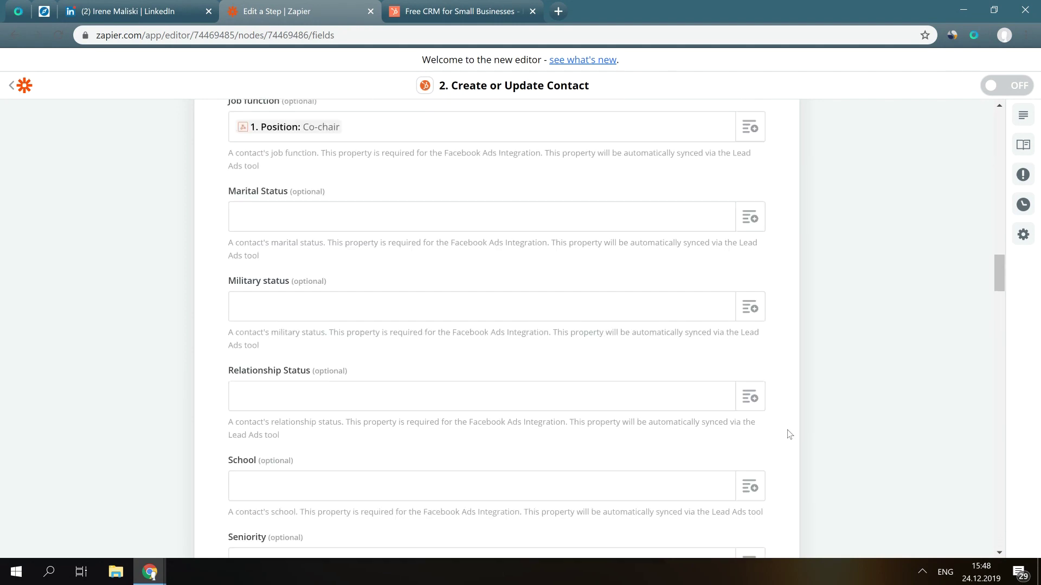
pyautogui.scroll(-3, 789, 435)
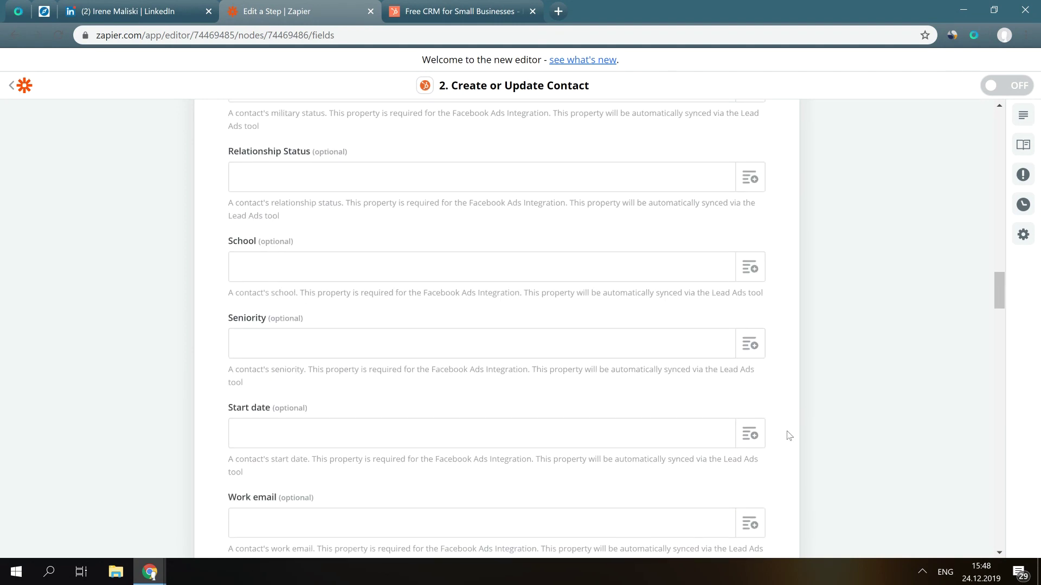
pyautogui.scroll(-3, 790, 435)
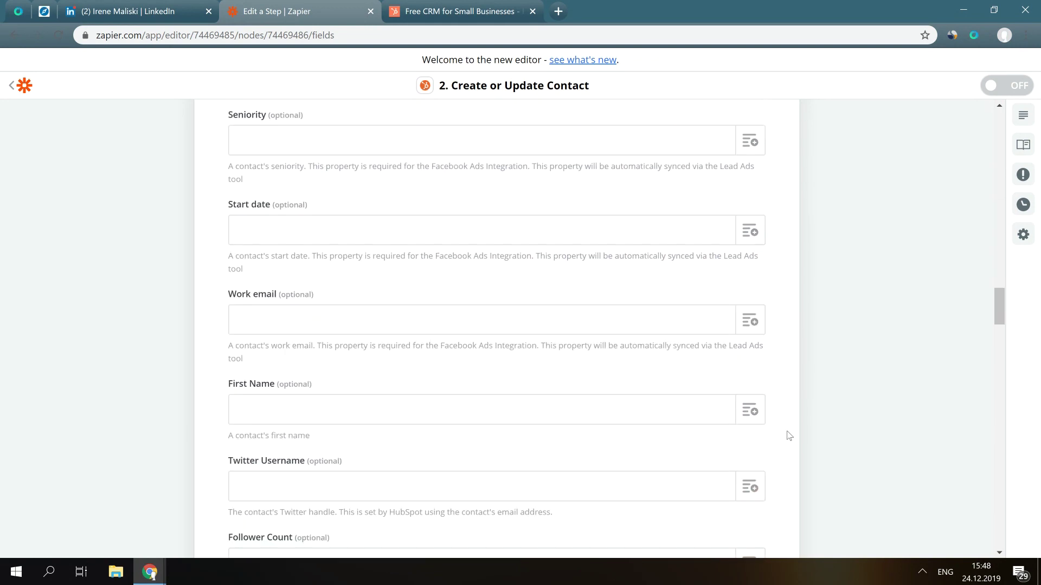
pyautogui.click(759, 413)
pyautogui.scroll(-3, 541, 476)
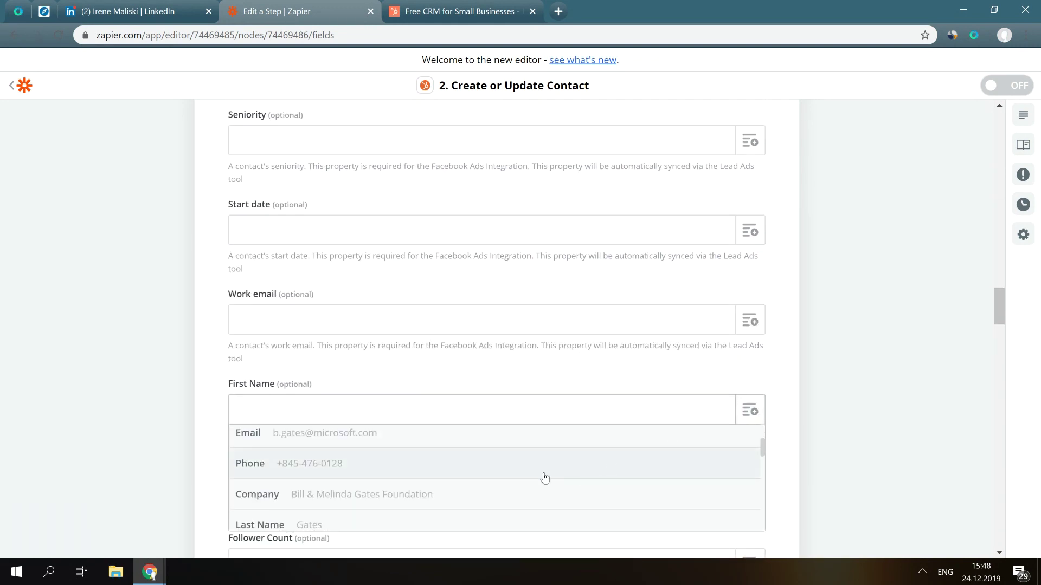
pyautogui.click(396, 480)
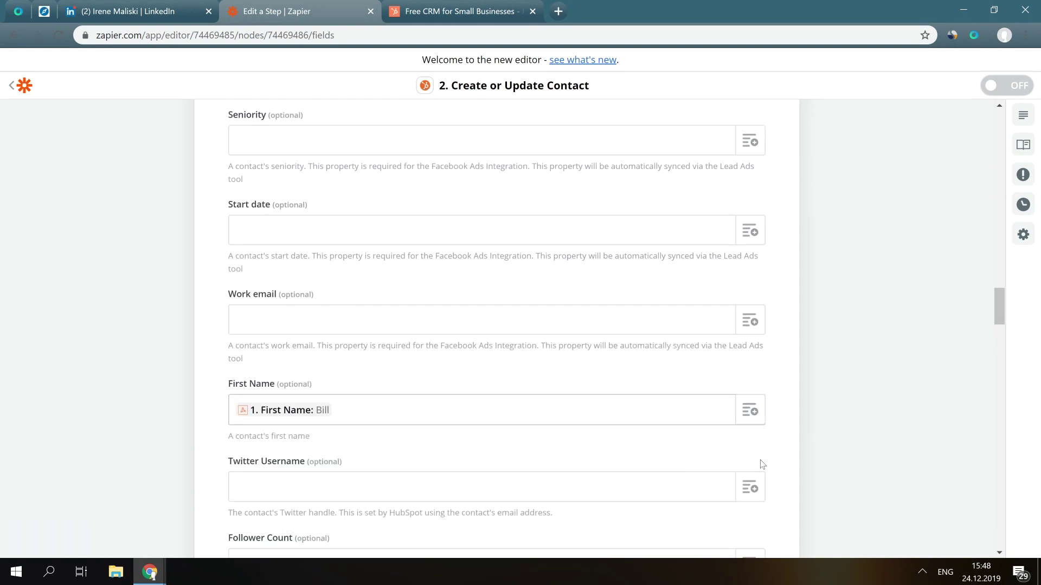
pyautogui.scroll(-1, 786, 459)
pyautogui.scroll(-2, 786, 460)
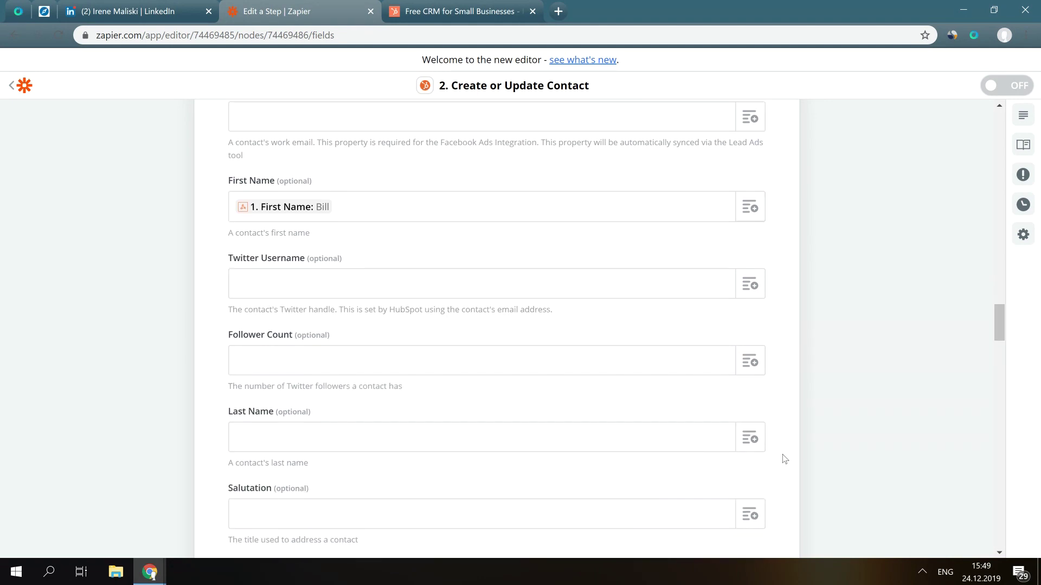
pyautogui.click(756, 443)
pyautogui.scroll(-3, 629, 473)
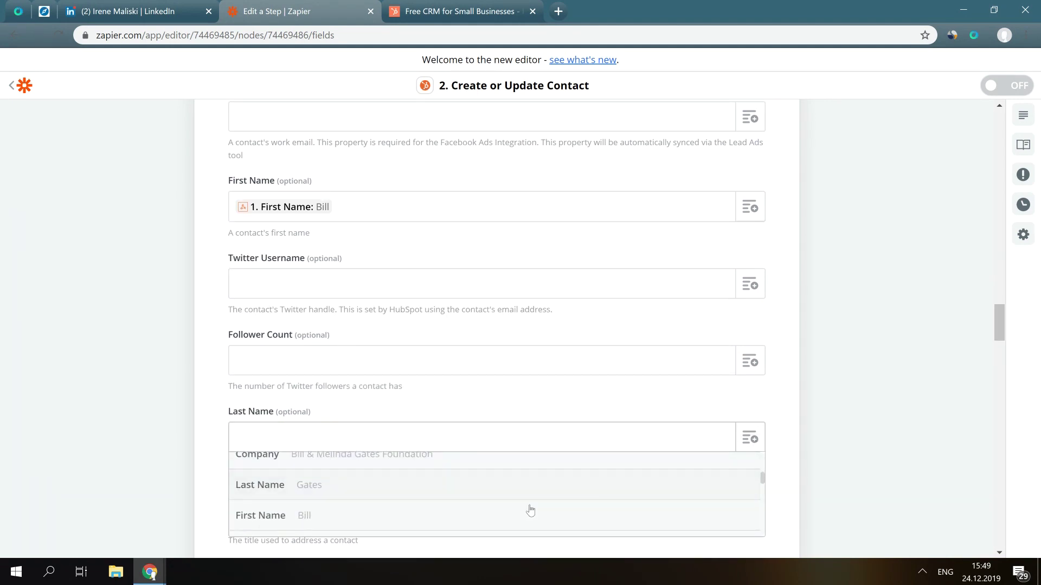
pyautogui.click(469, 490)
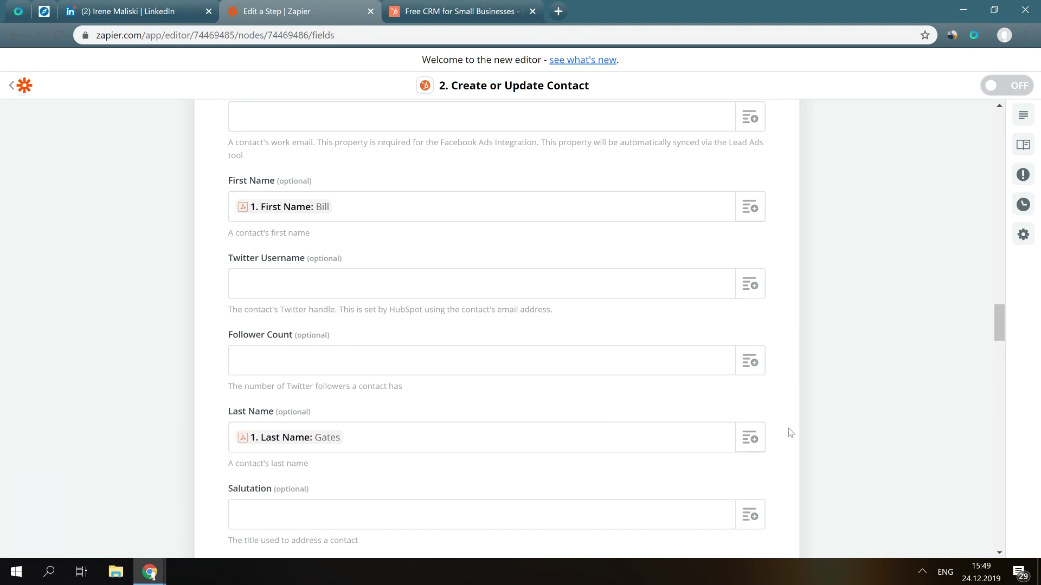
pyautogui.scroll(-6, 790, 432)
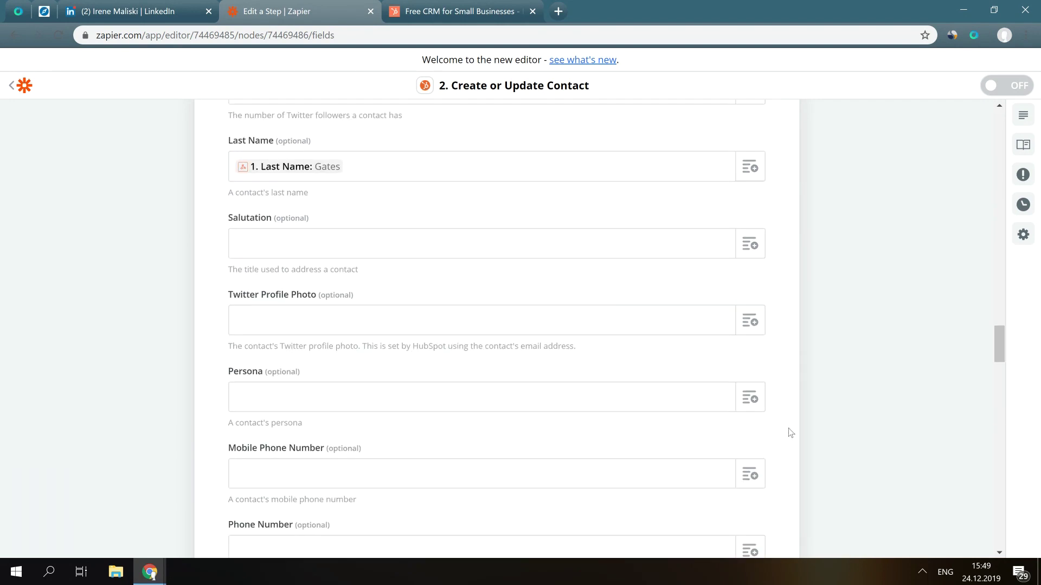
pyautogui.scroll(-1, 790, 432)
pyautogui.scroll(-1, 791, 433)
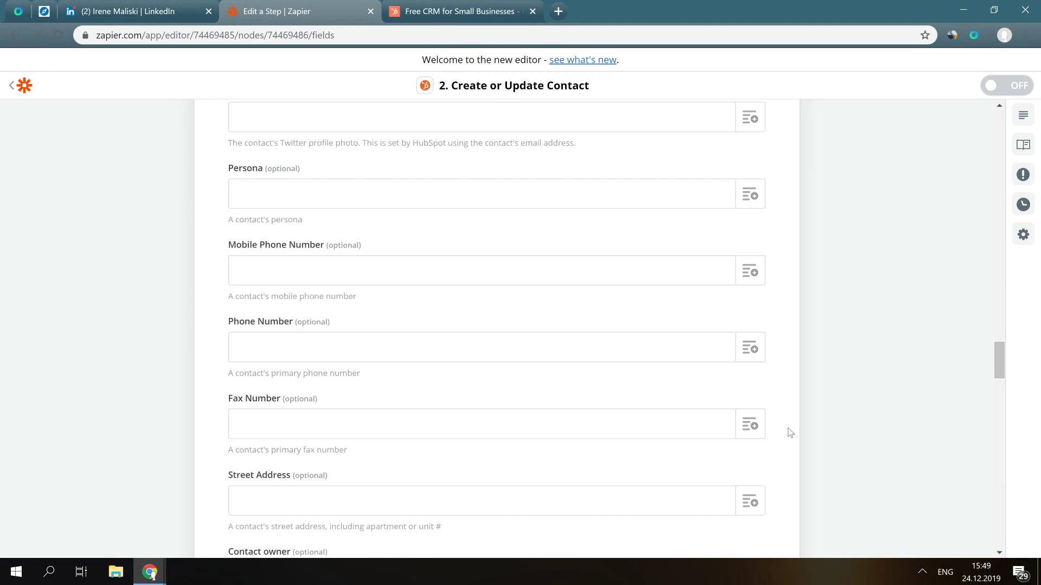
pyautogui.scroll(-1, 788, 431)
# - Map Phone Number to the hook's phone and City to the hook's Location
pyautogui.click(750, 280)
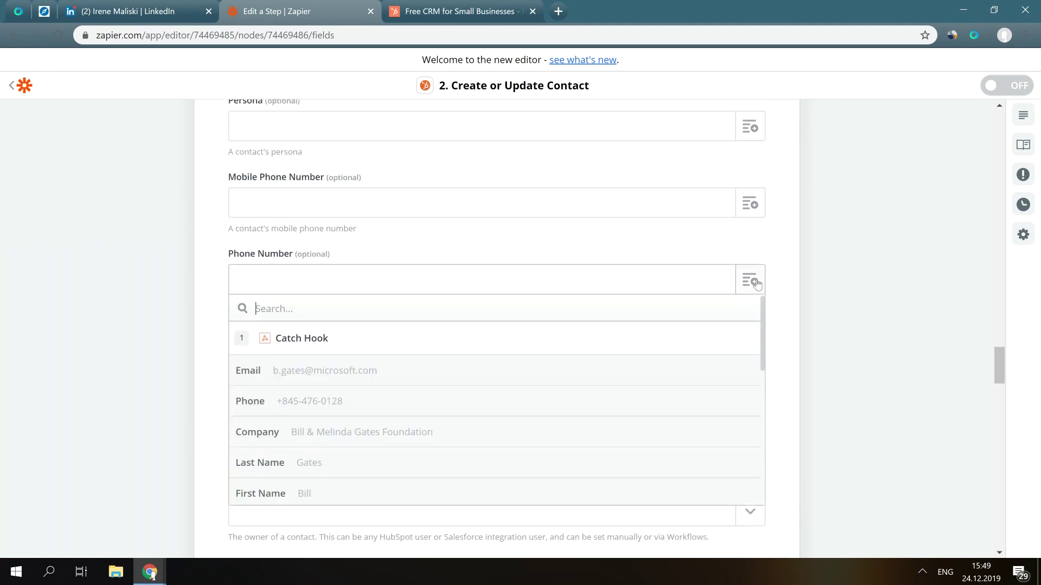
pyautogui.scroll(-1, 667, 380)
pyautogui.click(527, 343)
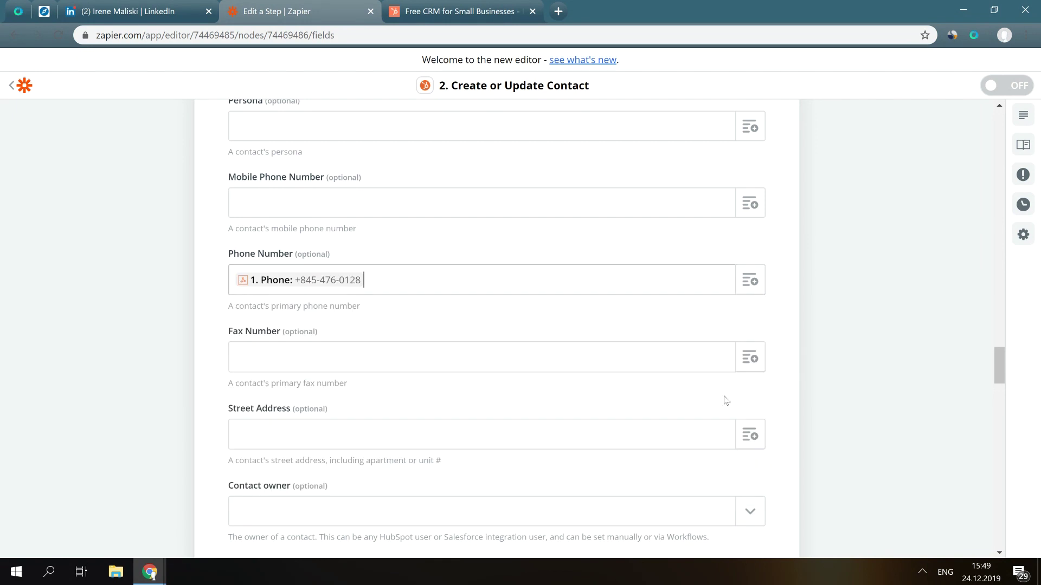
pyautogui.scroll(-2, 779, 379)
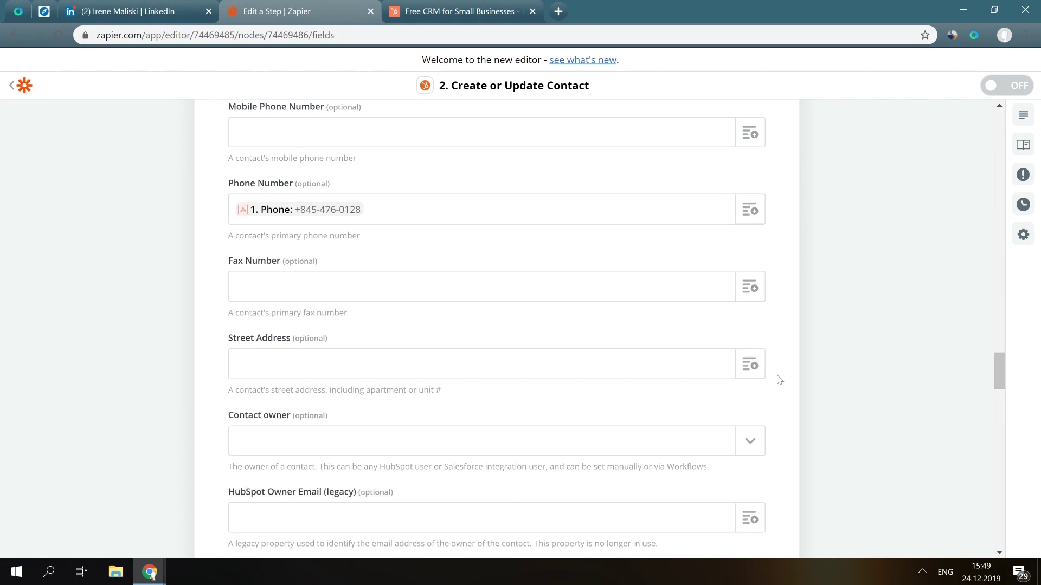
pyautogui.scroll(-3, 780, 379)
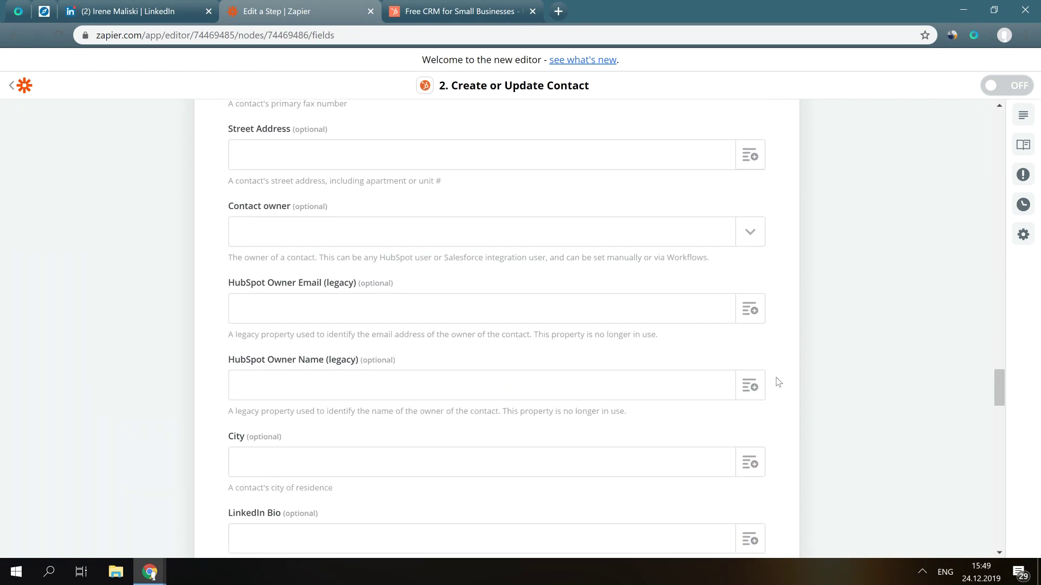
pyautogui.click(758, 402)
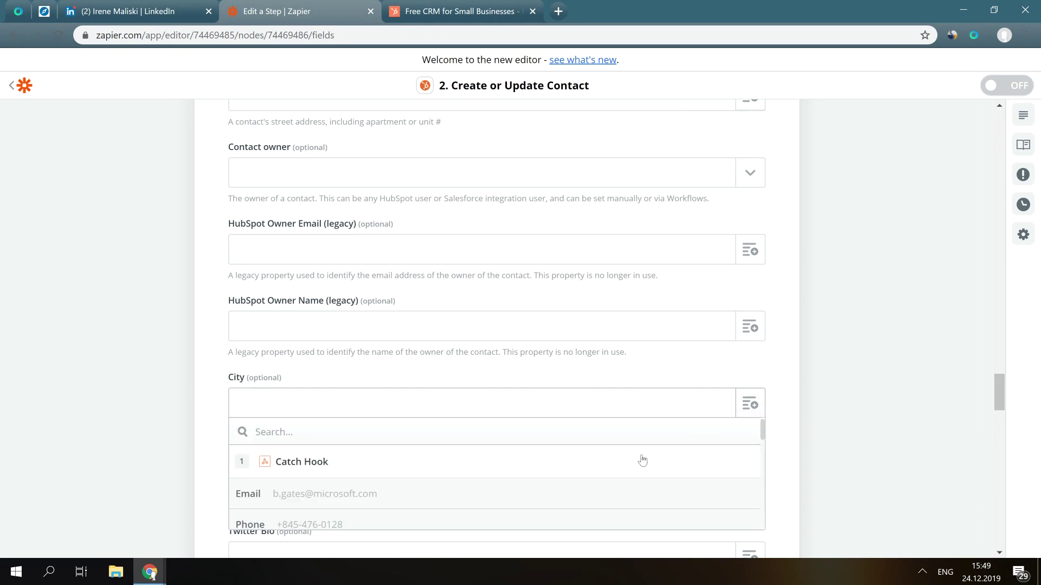
pyautogui.scroll(-3, 642, 460)
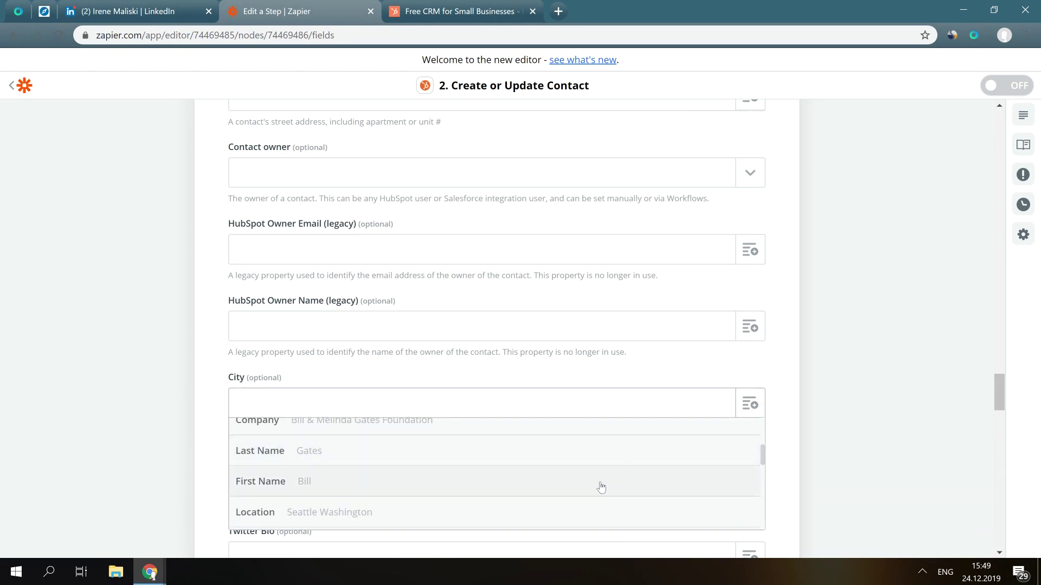
pyautogui.click(546, 515)
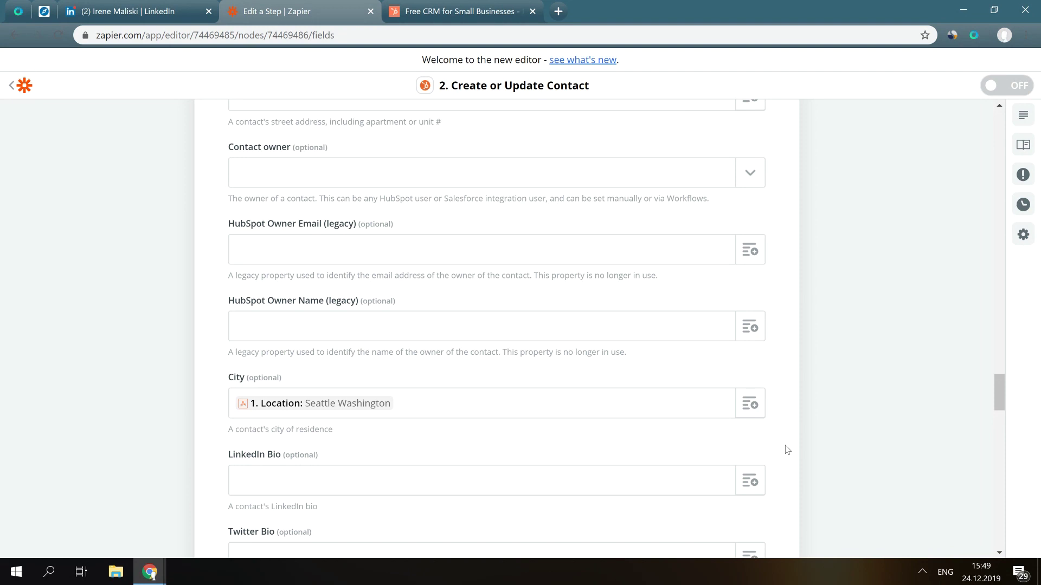
# - Fill Company Name with the Catch Hook's company value
pyautogui.scroll(-3, 786, 451)
pyautogui.scroll(-5, 788, 450)
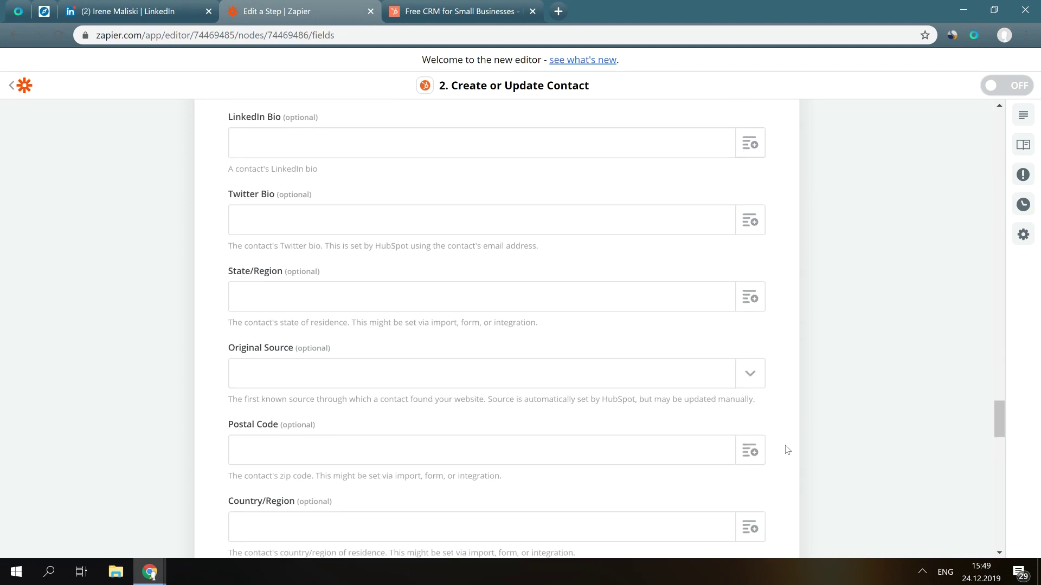
pyautogui.scroll(-3, 787, 450)
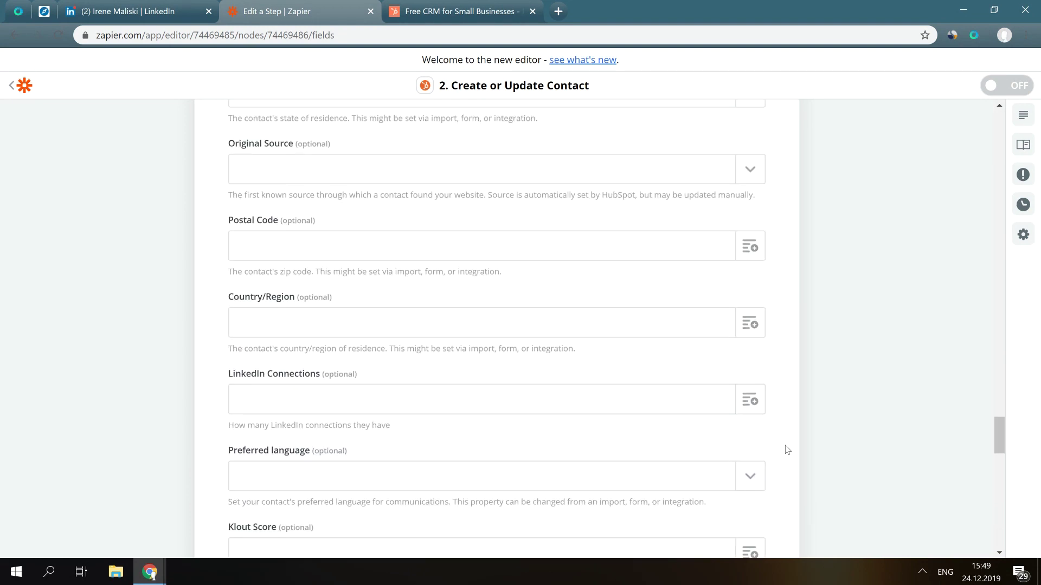
pyautogui.scroll(-5, 787, 450)
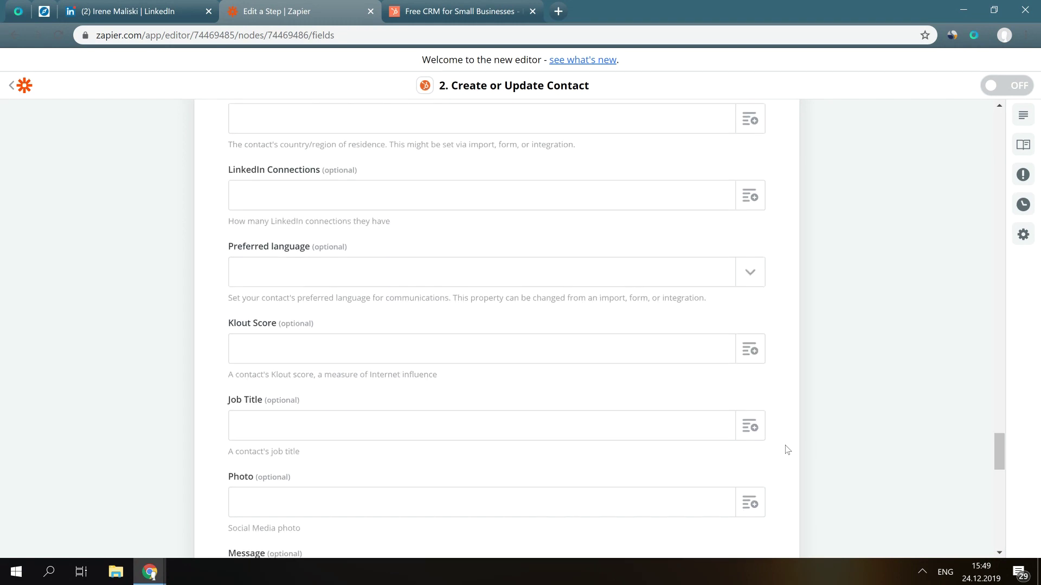
pyautogui.scroll(-1, 787, 450)
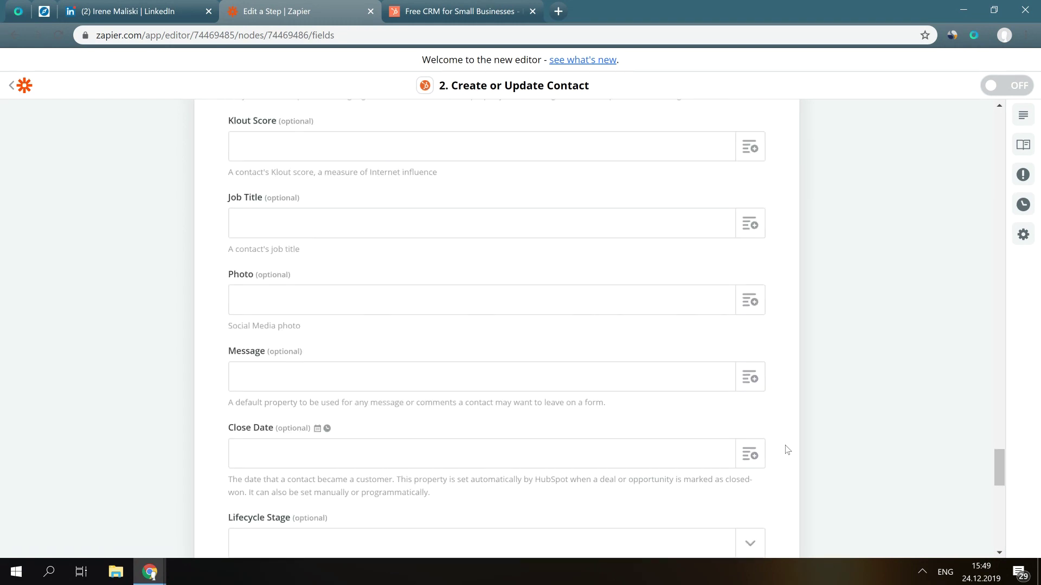
pyautogui.scroll(-2, 787, 450)
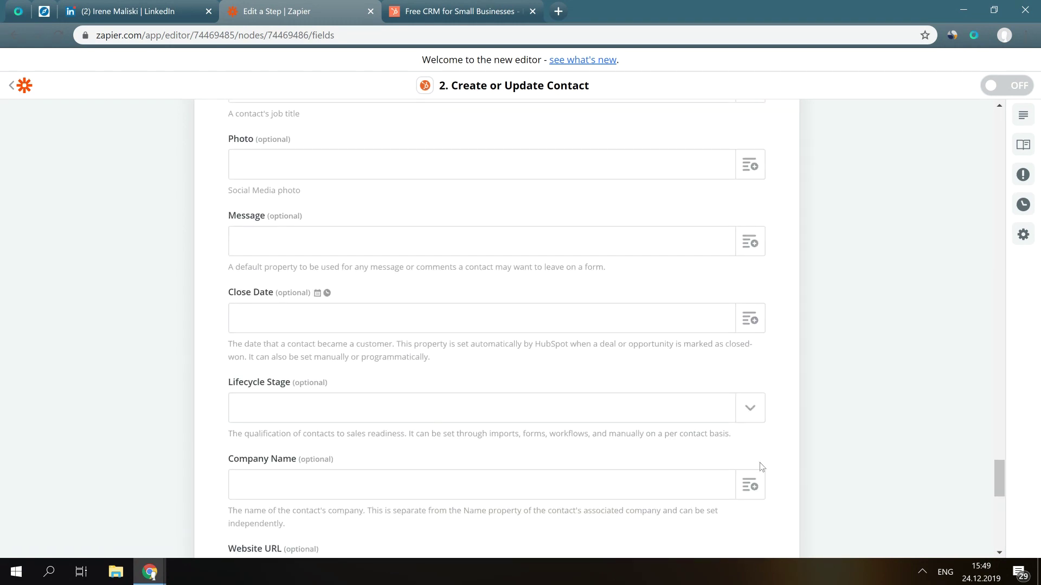
pyautogui.click(740, 486)
pyautogui.scroll(-2, 660, 490)
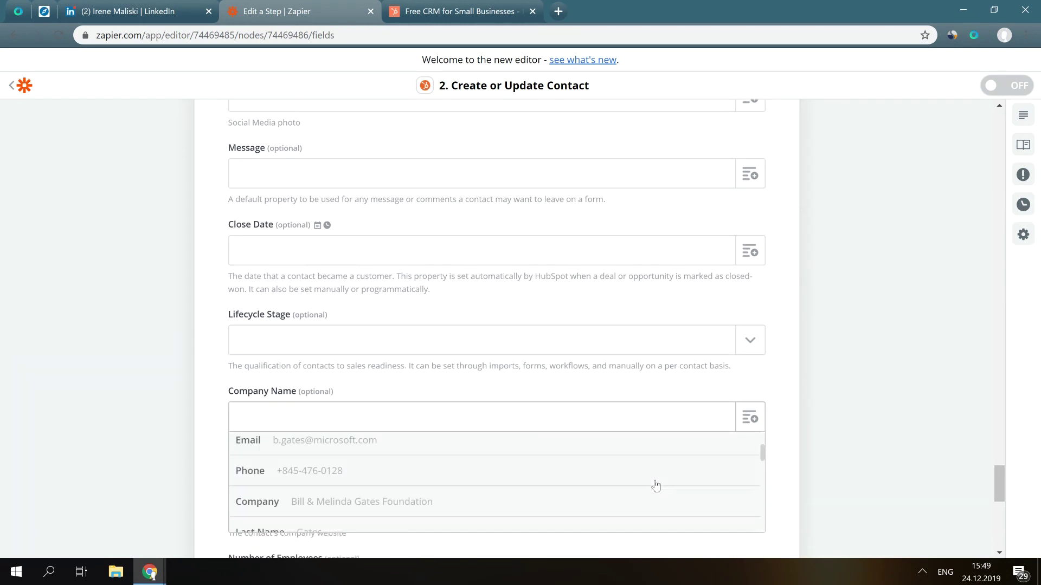
pyautogui.click(616, 496)
# - Fill Industry with the Catch Hook's Charity value from the expanded hook data
pyautogui.scroll(-4, 787, 410)
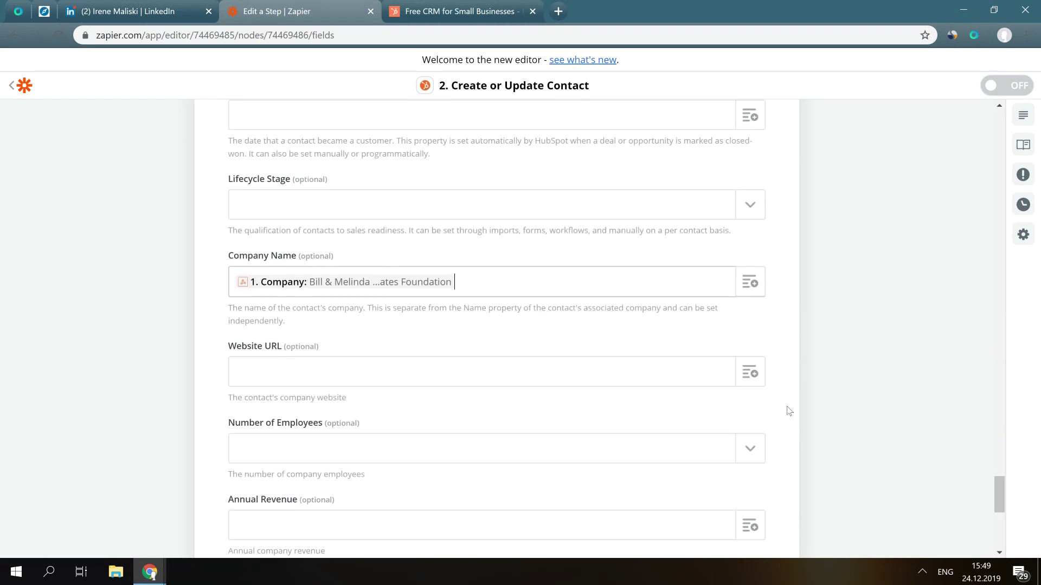
pyautogui.scroll(-1, 789, 411)
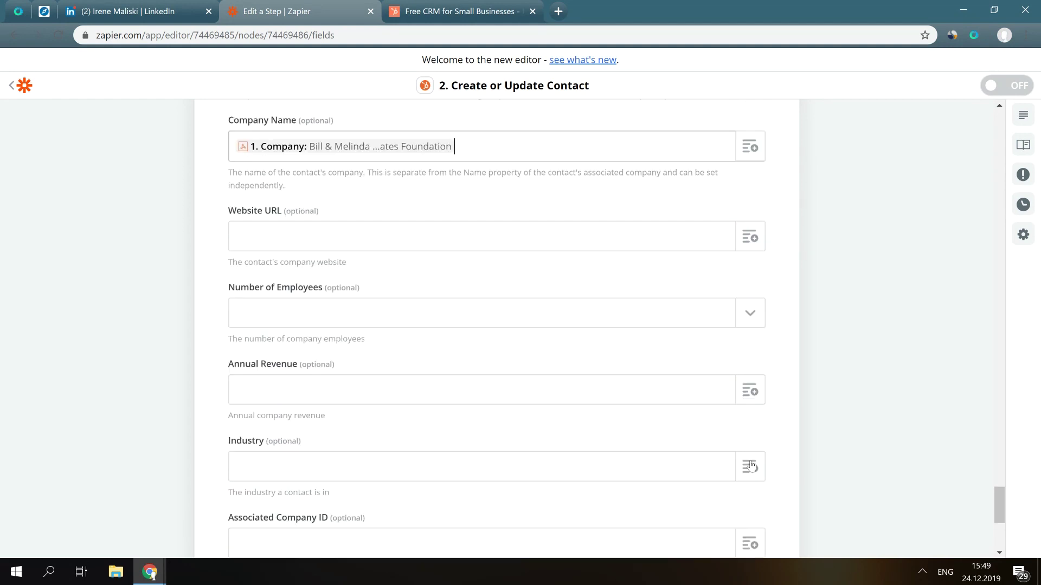
pyautogui.click(681, 472)
pyautogui.click(603, 515)
pyautogui.scroll(-1, 601, 512)
pyautogui.scroll(-5, 601, 512)
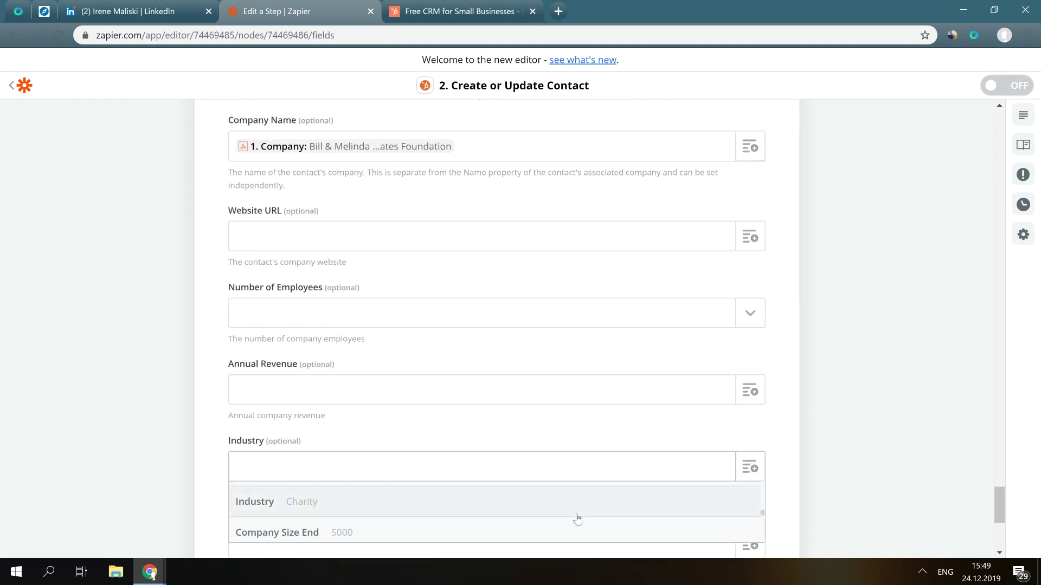
pyautogui.click(578, 515)
pyautogui.scroll(-3, 789, 451)
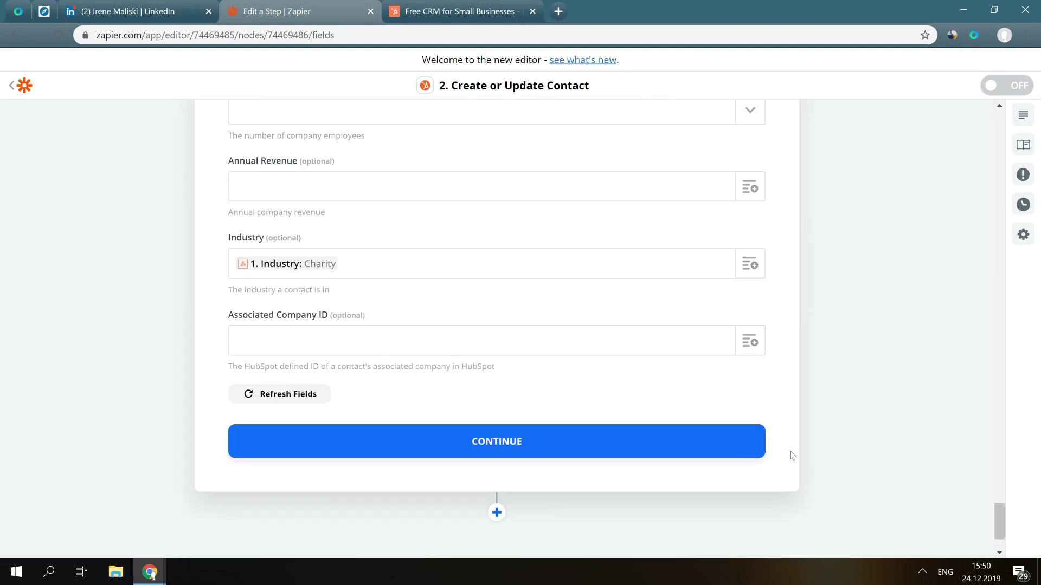
# - Save the mappings and send a test contact to HubSpot, reaching the Zap-ready screen
pyautogui.click(678, 453)
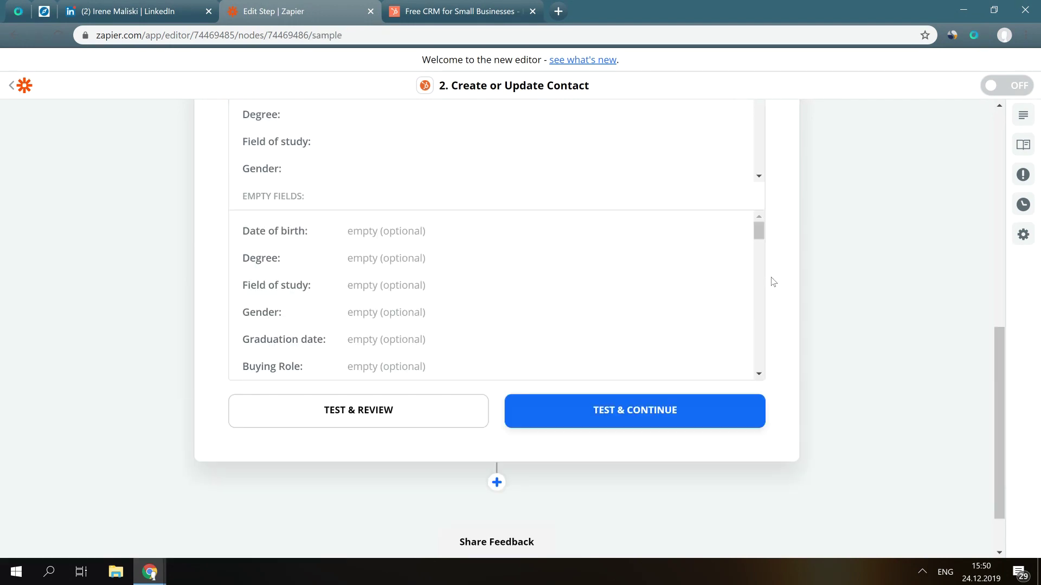
pyautogui.click(675, 409)
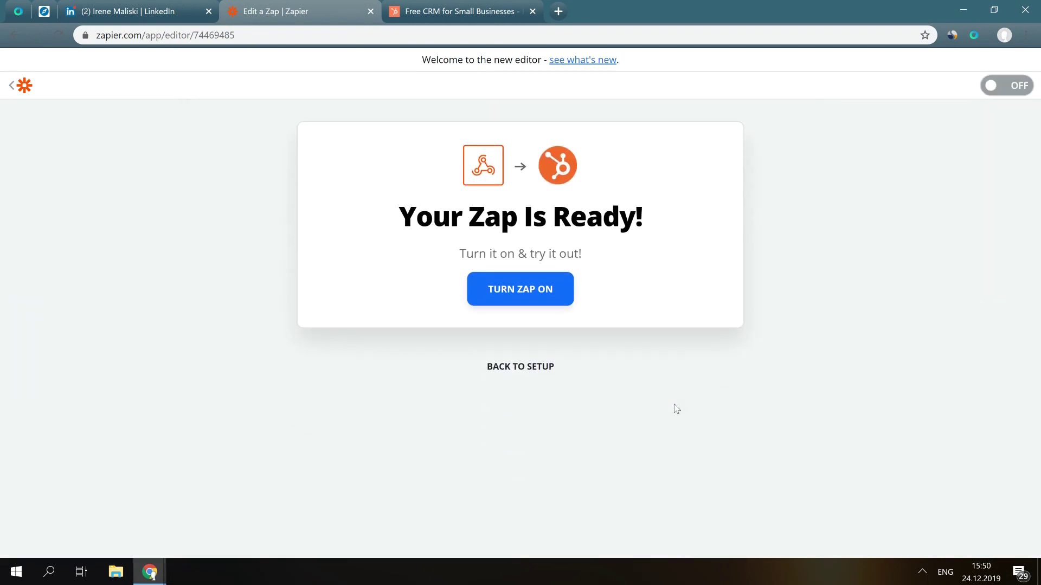
pyautogui.click(488, 12)
# - Go to the free HubSpot CRM's Contacts list to see the Zap's test contact
pyautogui.click(841, 72)
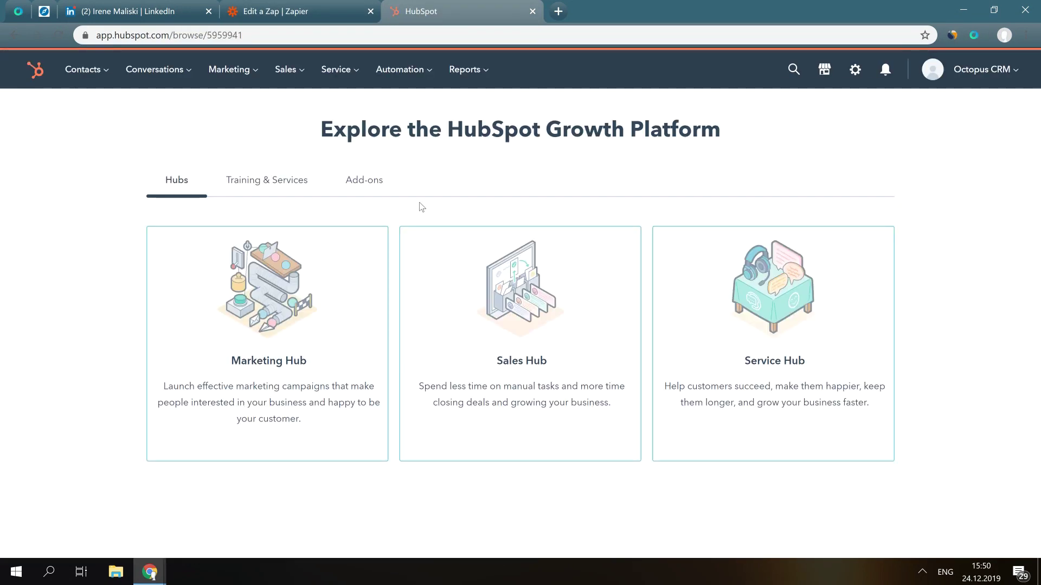
pyautogui.moveTo(83, 77)
pyautogui.click(91, 110)
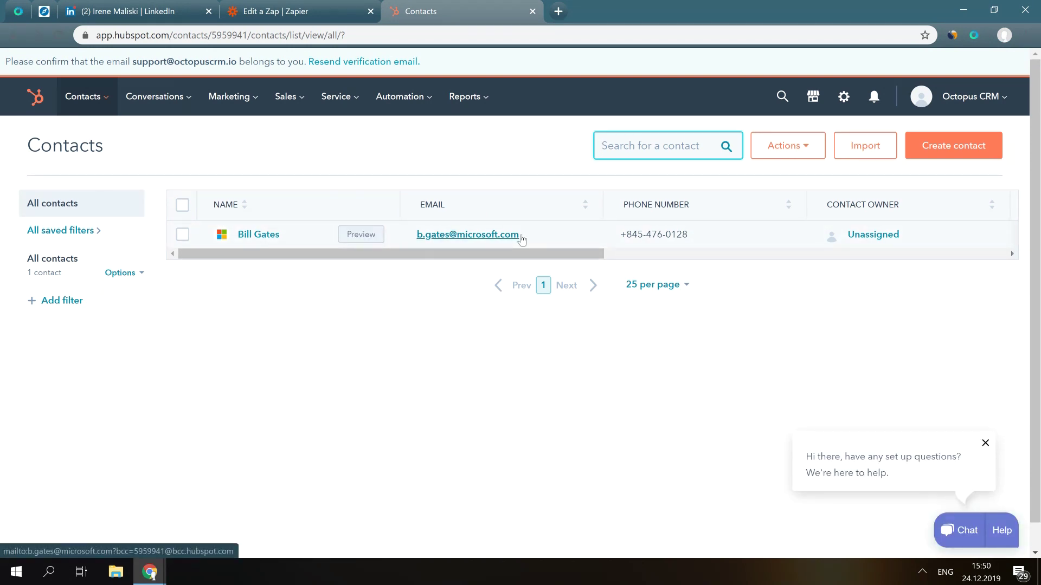
# - Switch the HubSpot-bound zap ON and go to the Octopus CRM Message page
pyautogui.click(322, 11)
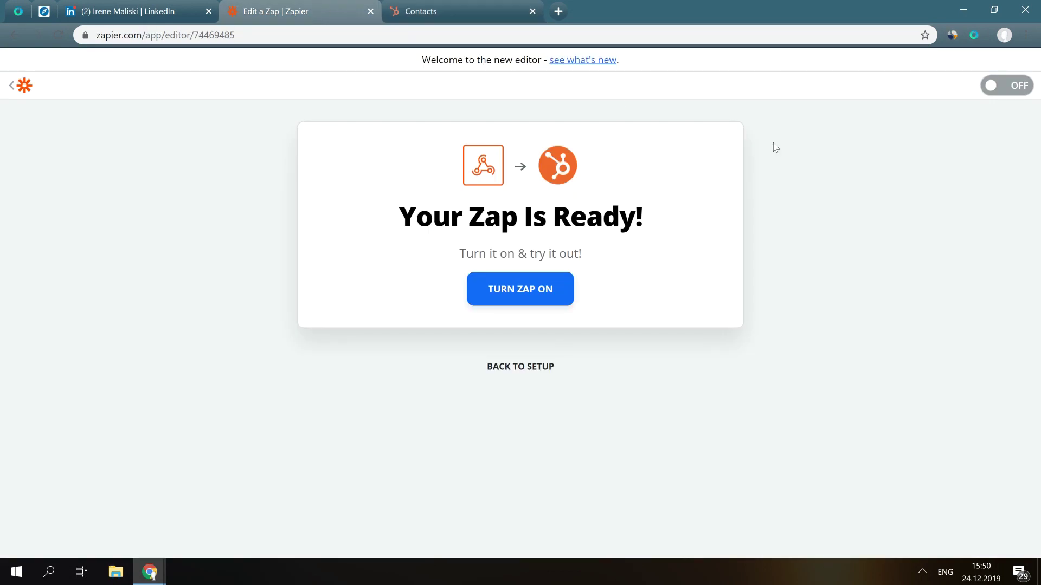
pyautogui.click(1022, 90)
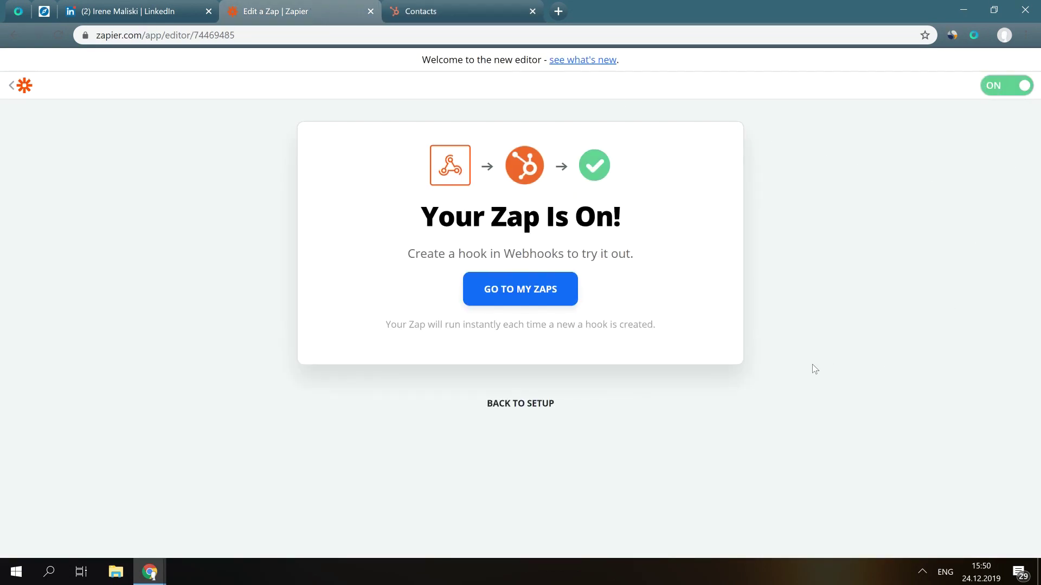
pyautogui.click(18, 11)
# - Launch an Octopus CRM messaging run for 10 users and watch its progress
pyautogui.click(549, 141)
pyautogui.write('1')
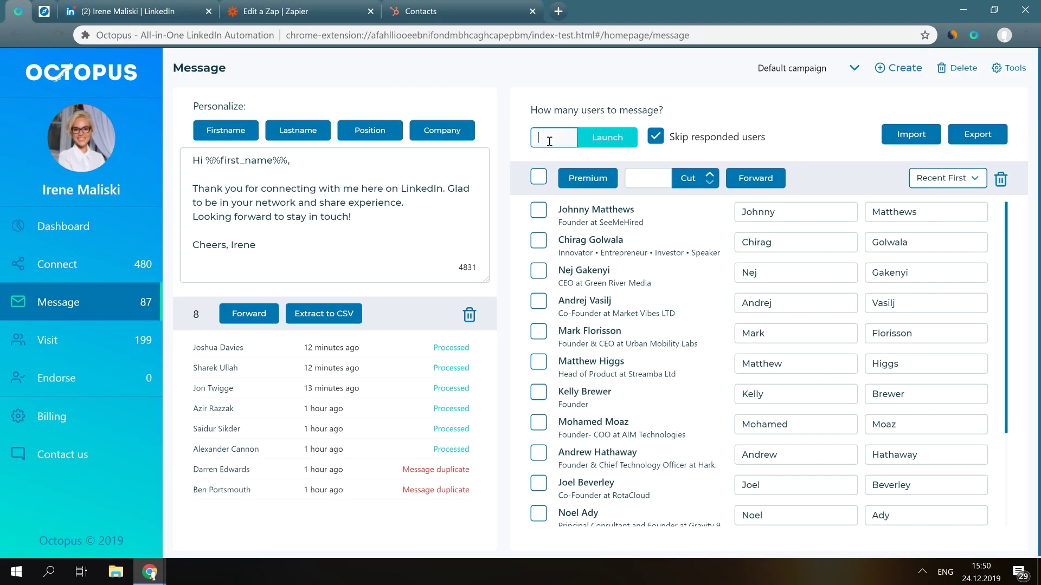
pyautogui.write('0')
pyautogui.click(622, 142)
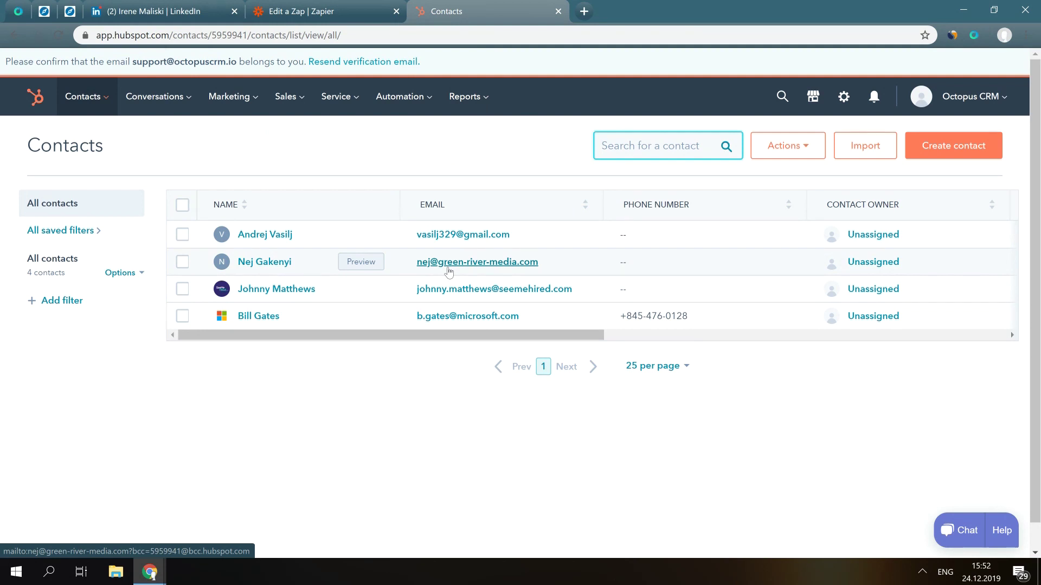
pyautogui.click(19, 13)
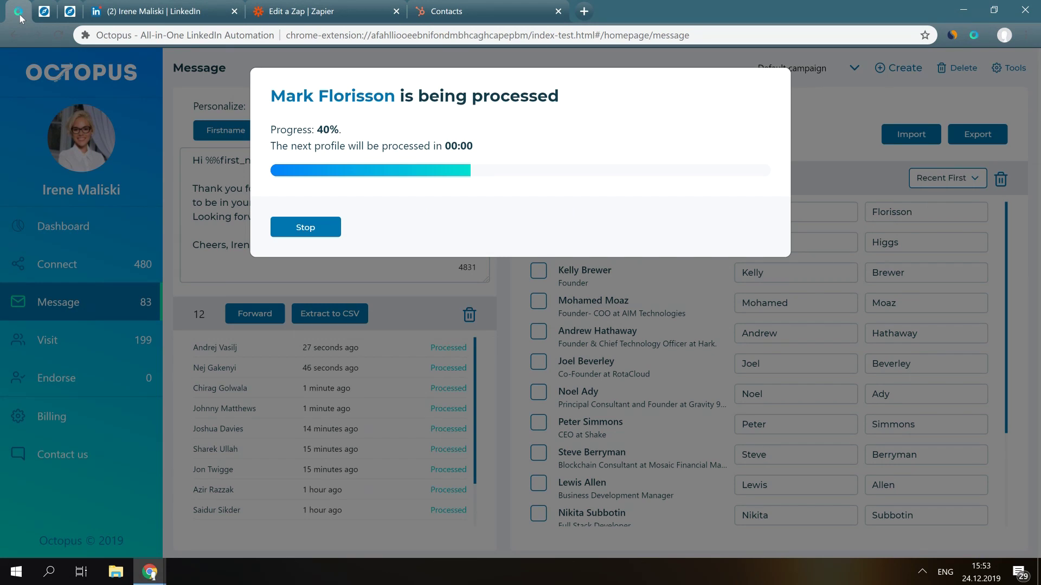
# - Stop the Octopus CRM messaging run
pyautogui.click(283, 222)
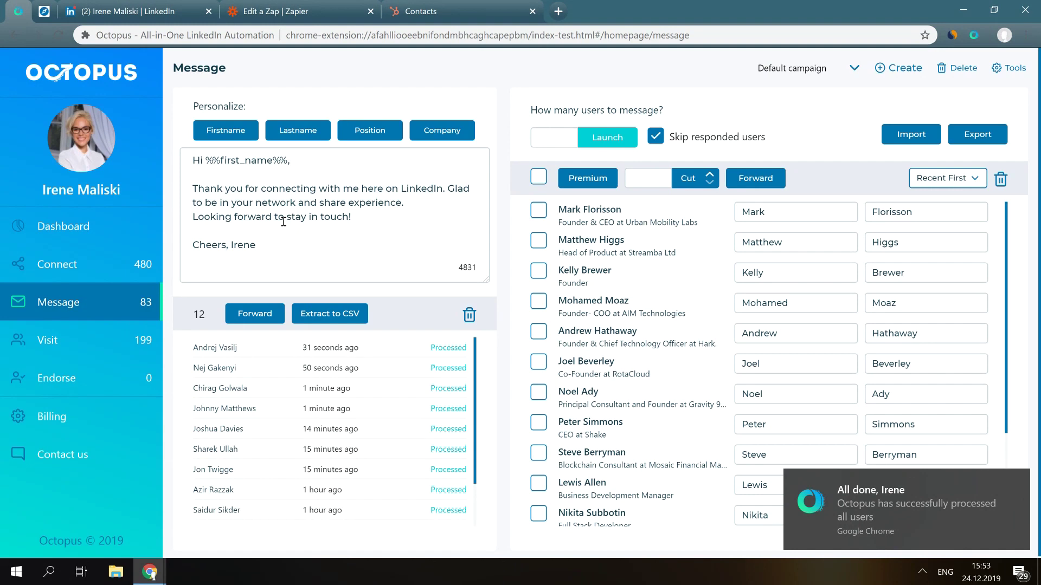